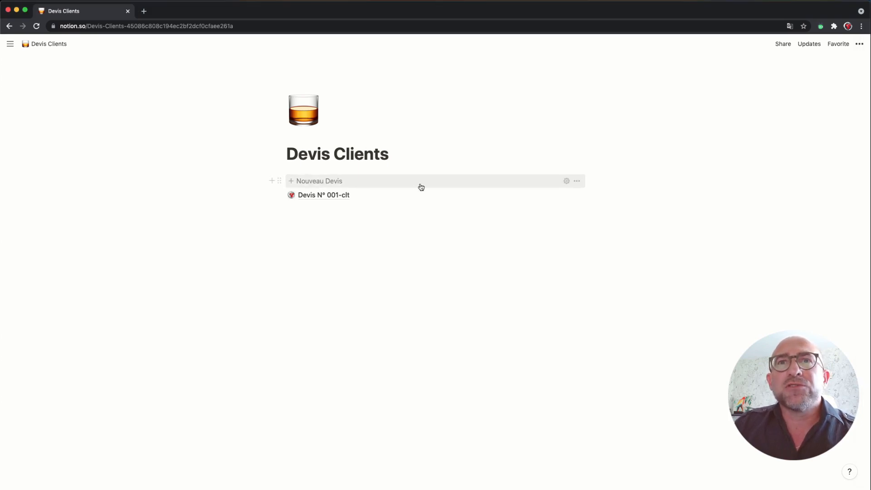
Step: Create a new Devis N° quote from the Nouveau Devis template and select the first Description cell
{"action": "left_click", "coordinate": [334, 183]}
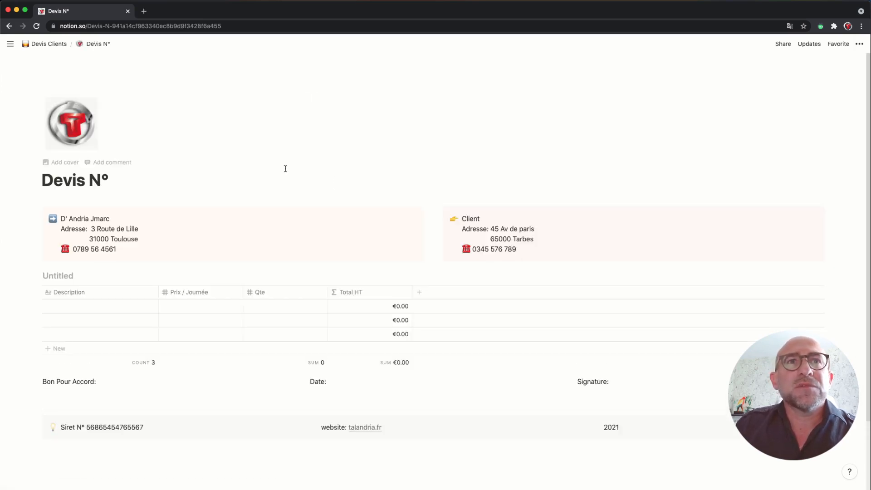
{"action": "scroll", "coordinate": [114, 132], "scroll_direction": "down", "scroll_amount": 3}
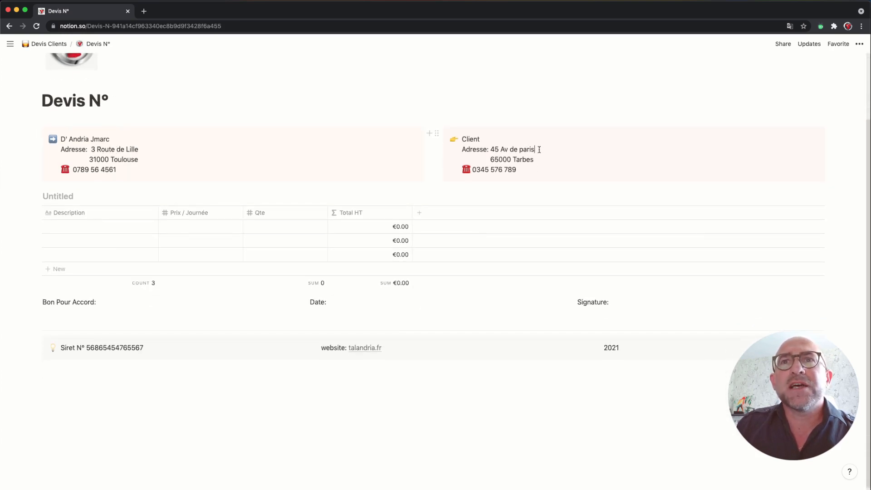
{"action": "left_click_drag", "start_coordinate": [539, 149], "coordinate": [511, 160]}
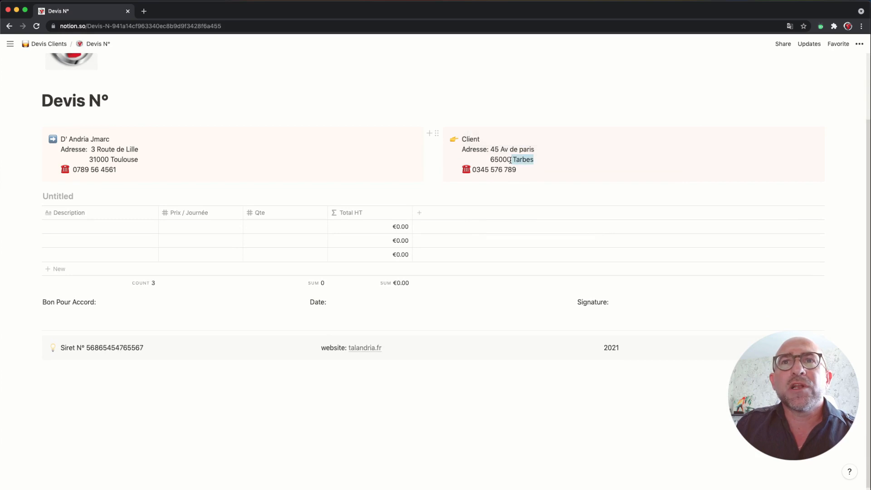
{"action": "left_click", "coordinate": [98, 226]}
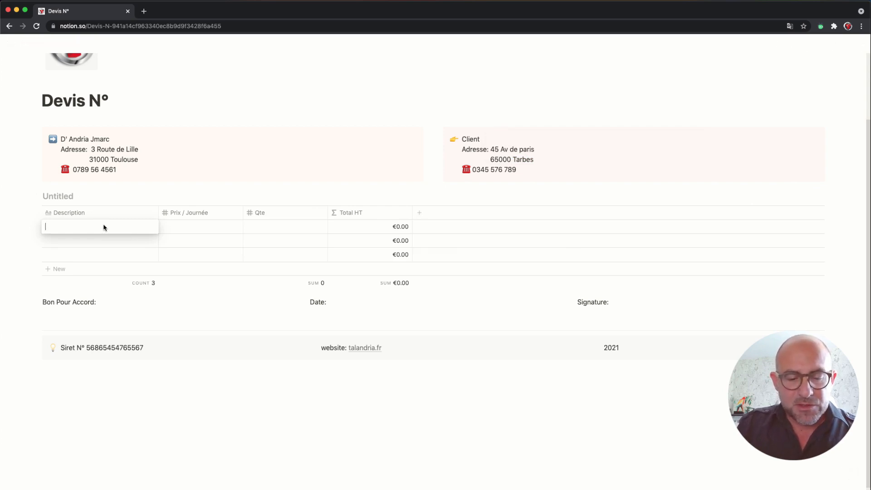
Step: Fill the first line with 'Webdesign page web', price 650, quantity 2
{"action": "type", "text": "Webdesign pa"}
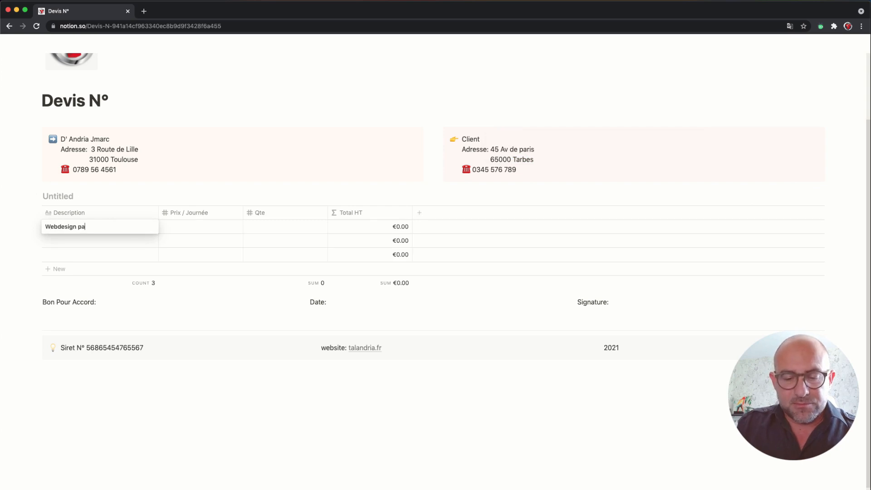
{"action": "type", "text": "ge web"}
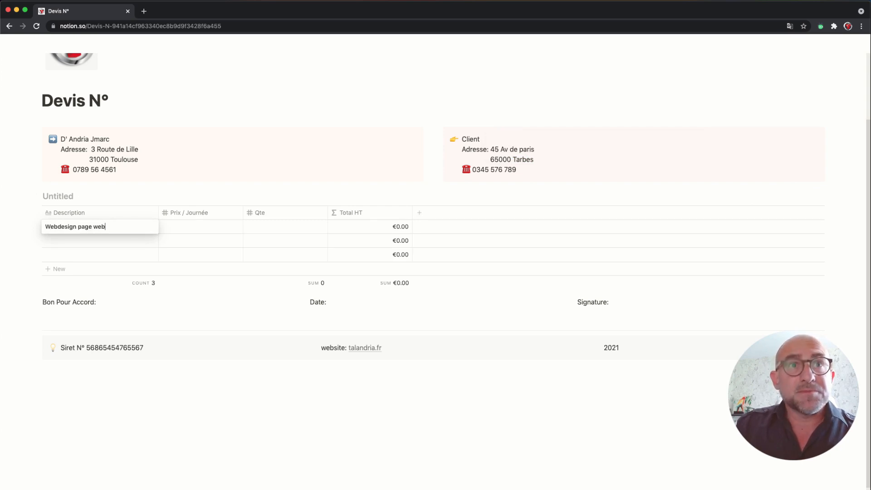
{"action": "key", "text": "Return"}
{"action": "left_click", "coordinate": [200, 232]}
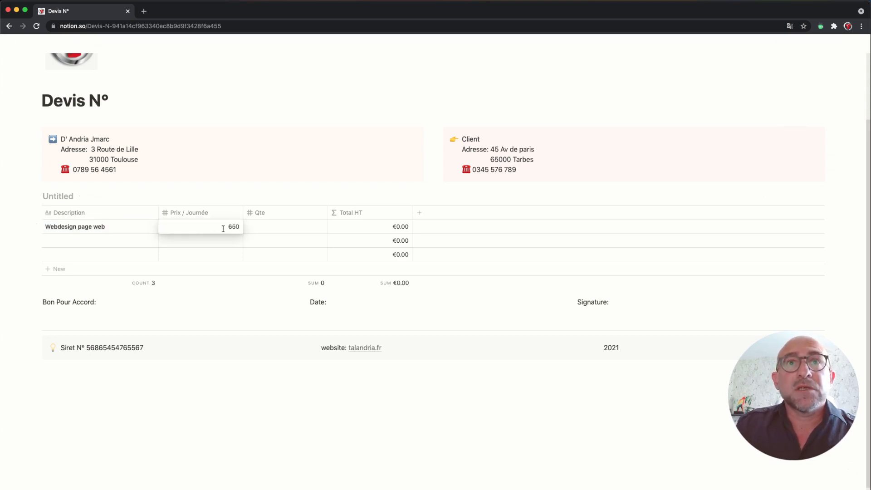
{"action": "key", "text": "Return"}
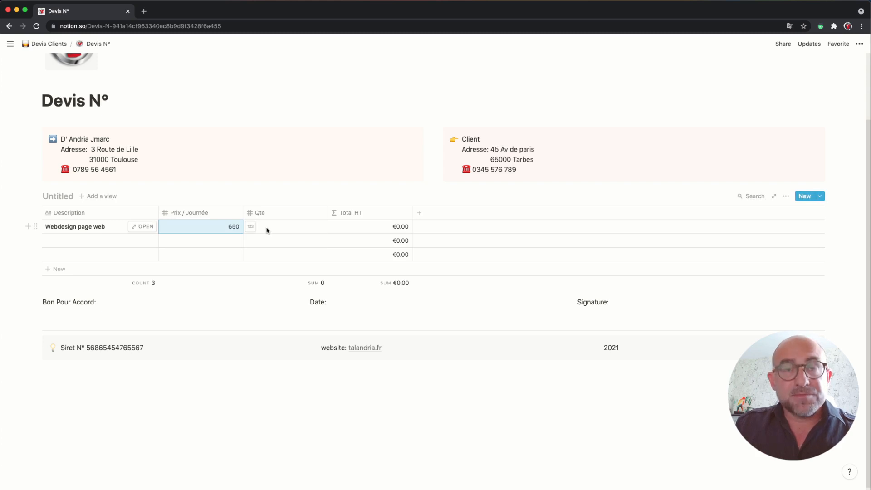
{"action": "type", "text": "2"}
{"action": "left_click", "coordinate": [288, 230]}
{"action": "left_click", "coordinate": [240, 230]}
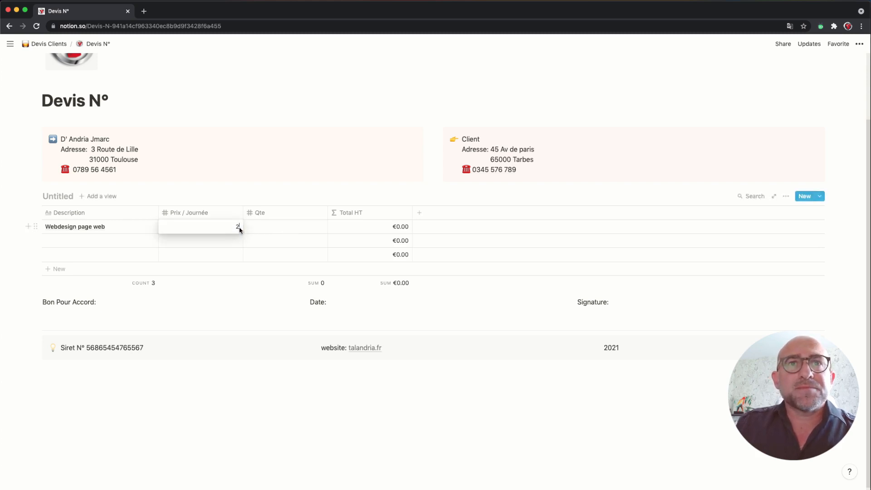
{"action": "double_click", "coordinate": [240, 231]}
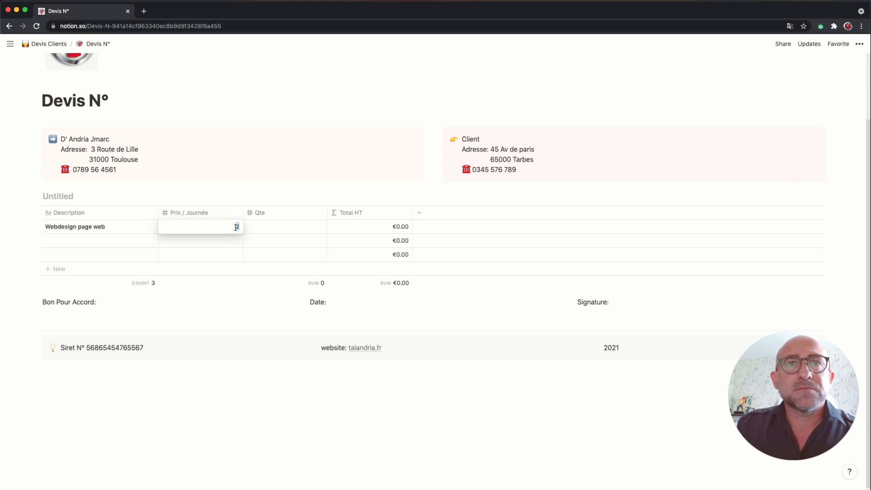
{"action": "type", "text": "650"}
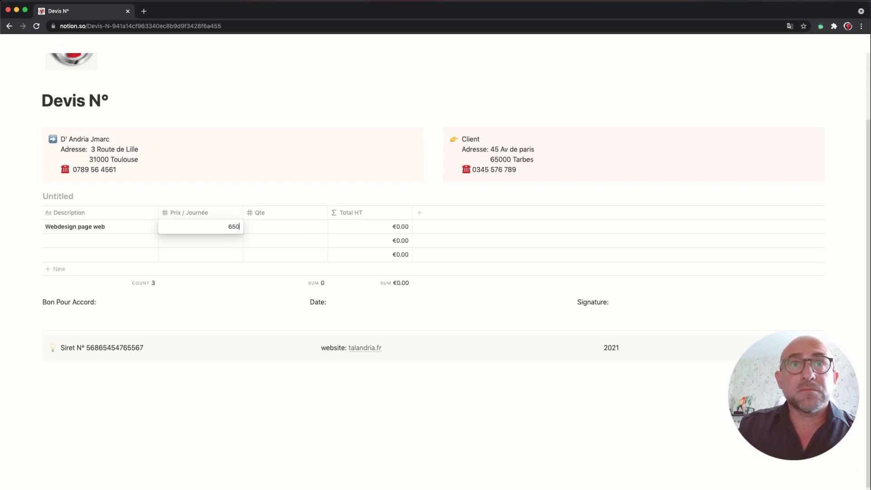
{"action": "key", "text": "Return"}
{"action": "left_click", "coordinate": [278, 228]}
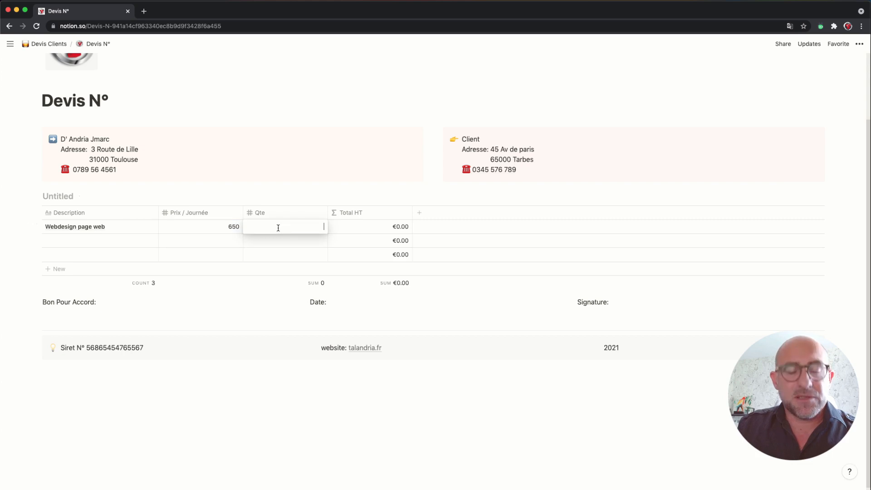
{"action": "type", "text": "2"}
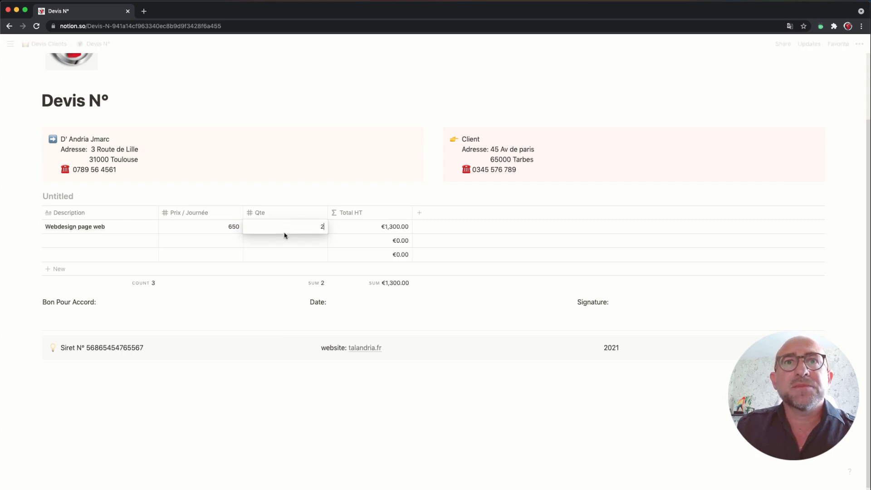
{"action": "key", "text": "Return"}
Step: Add a second line 'SEO' at price 540, quantity 1
{"action": "left_click", "coordinate": [98, 240]}
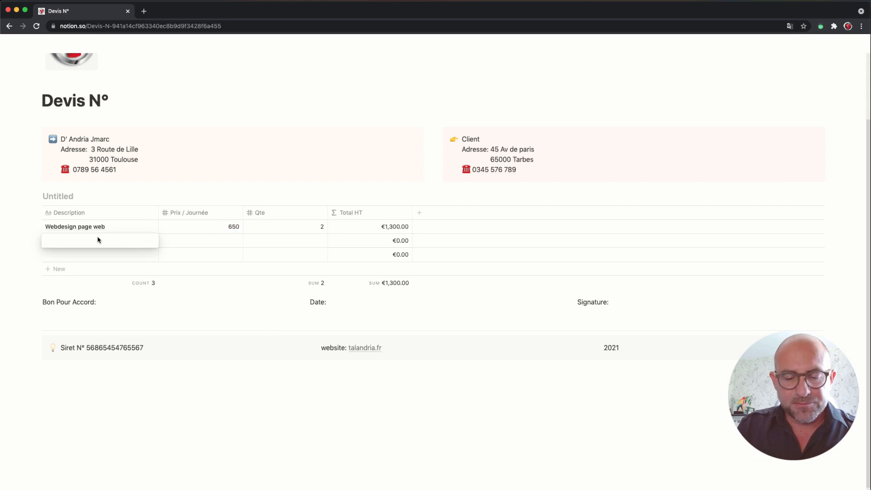
{"action": "type", "text": "SEO"}
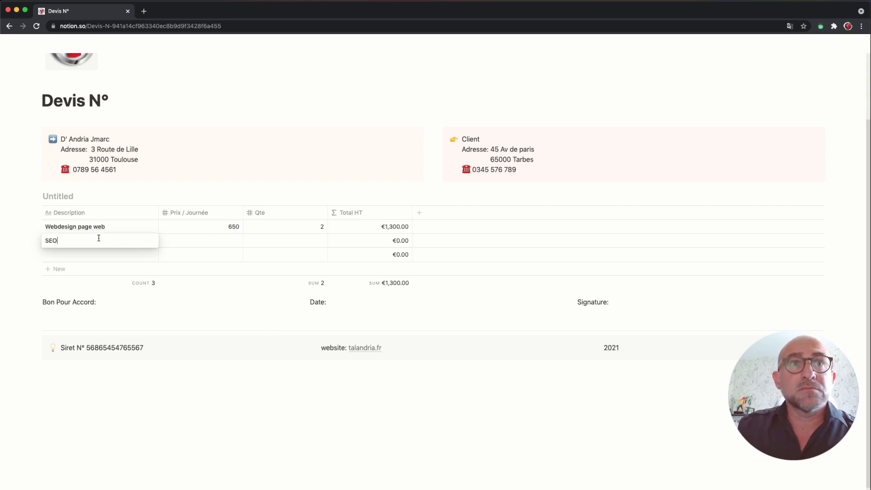
{"action": "key", "text": "Escape"}
{"action": "left_click", "coordinate": [210, 244]}
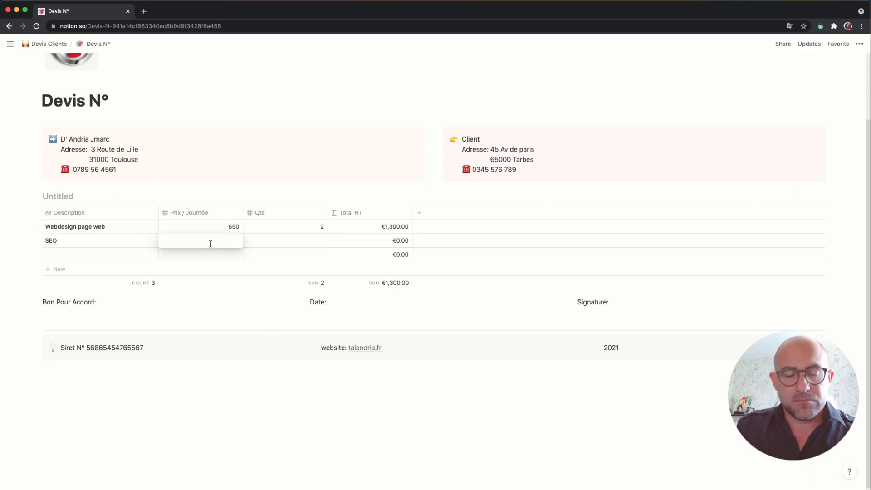
{"action": "type", "text": "540"}
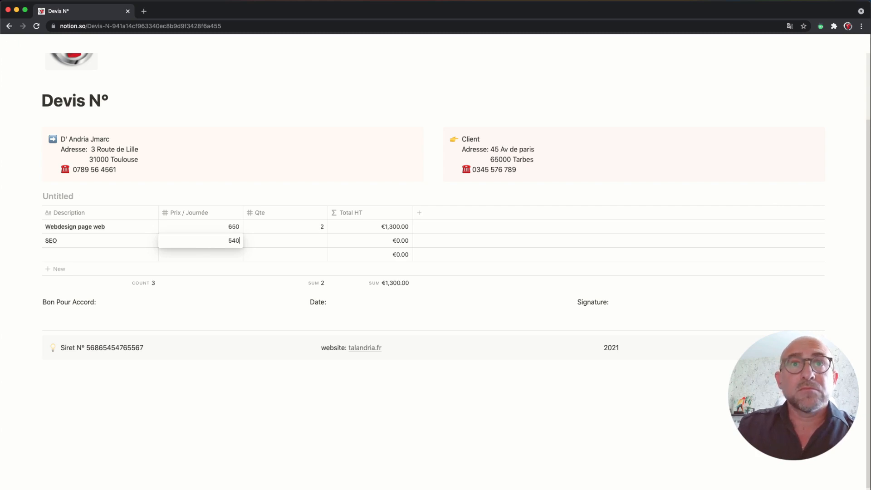
{"action": "key", "text": "Escape"}
{"action": "left_click", "coordinate": [291, 242]}
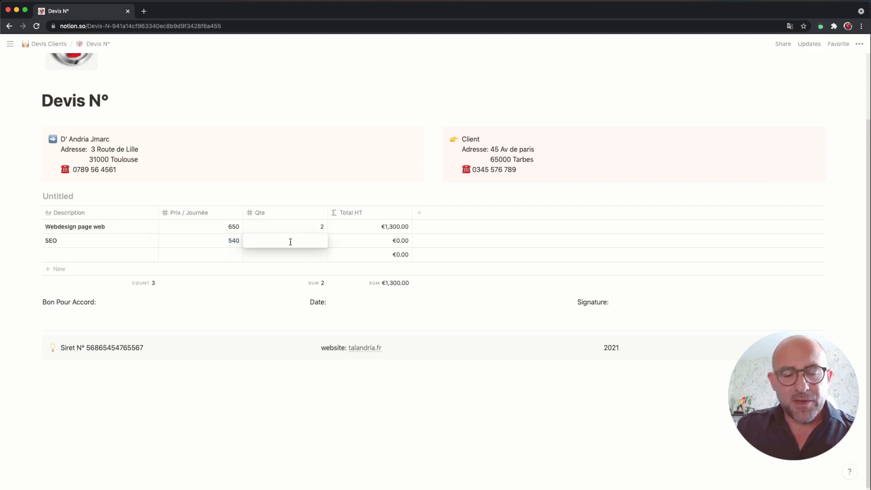
{"action": "type", "text": "1"}
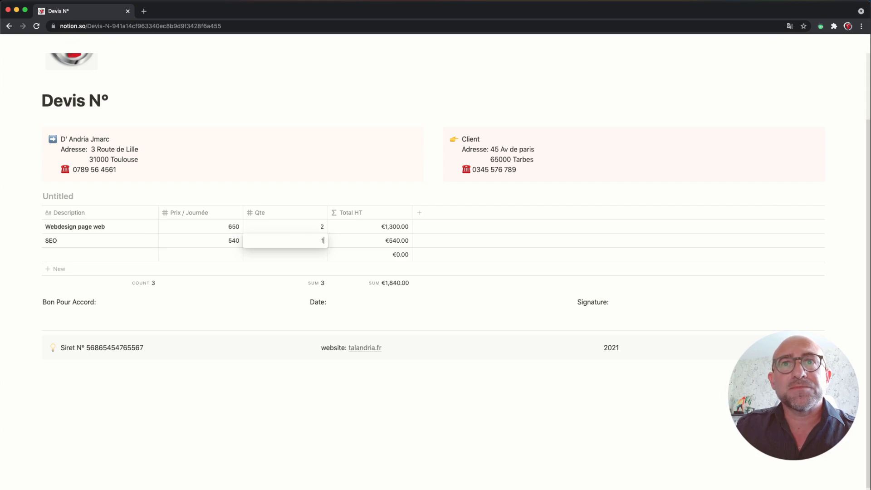
{"action": "key", "text": "Escape"}
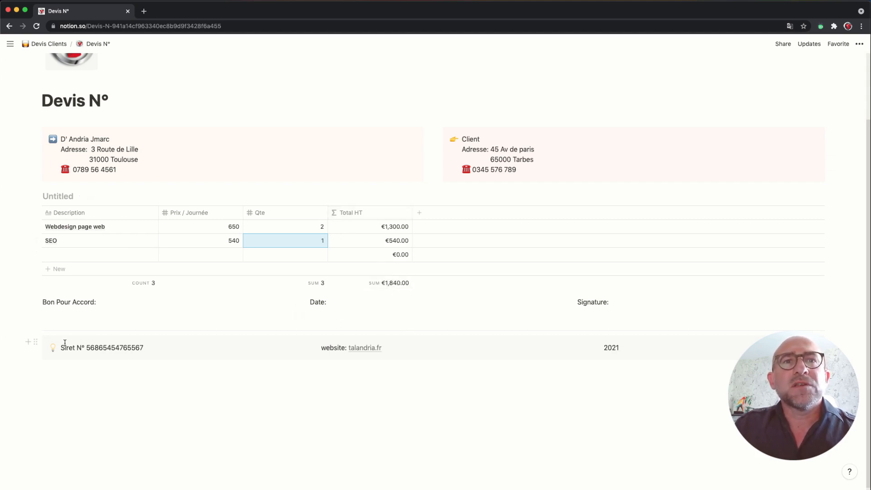
Step: Leave the finished quote table and move on to a fresh Untitled page
{"action": "left_click", "coordinate": [186, 348]}
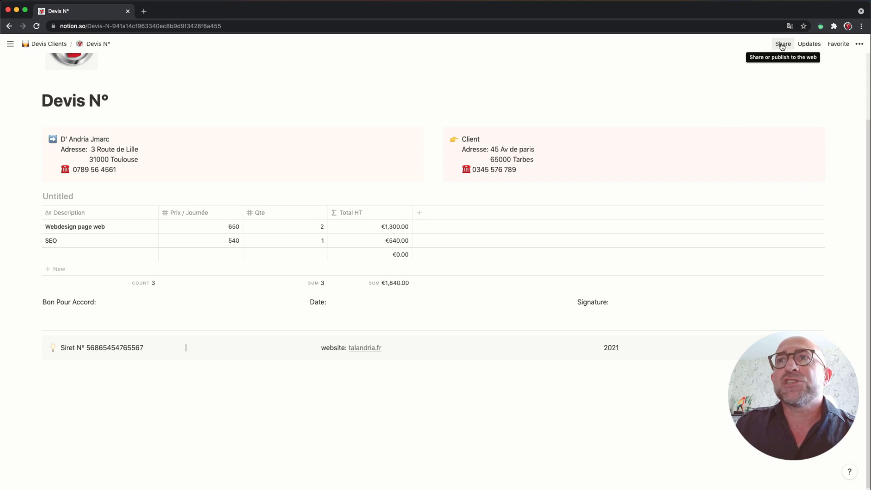
{"action": "left_click", "coordinate": [859, 44]}
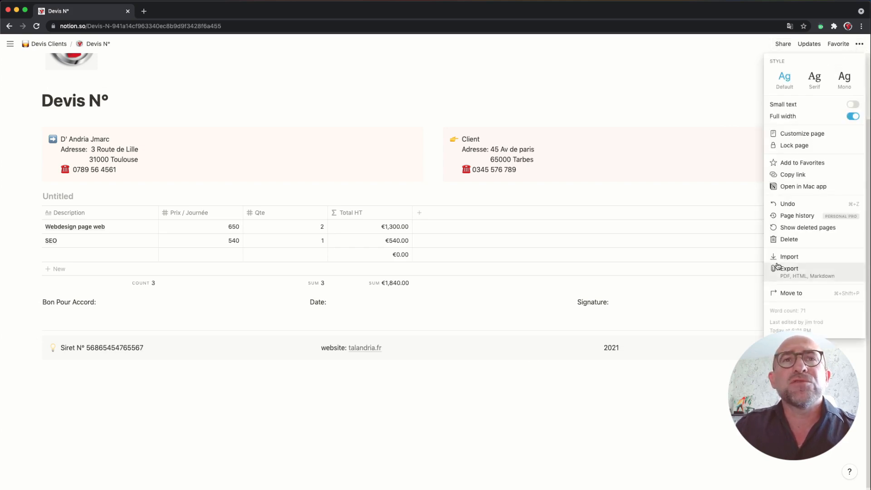
{"action": "left_click", "coordinate": [549, 377]}
{"action": "scroll", "coordinate": [541, 369], "scroll_direction": "up", "scroll_amount": 3}
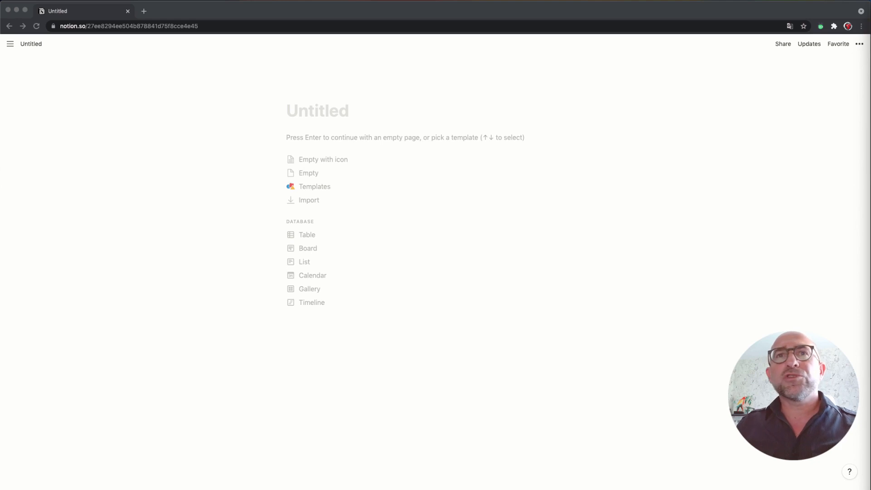
Step: Title the page 'Devis clients', give it a fire emoji icon, and start it empty
{"action": "left_click", "coordinate": [319, 110]}
{"action": "type", "text": "D"}
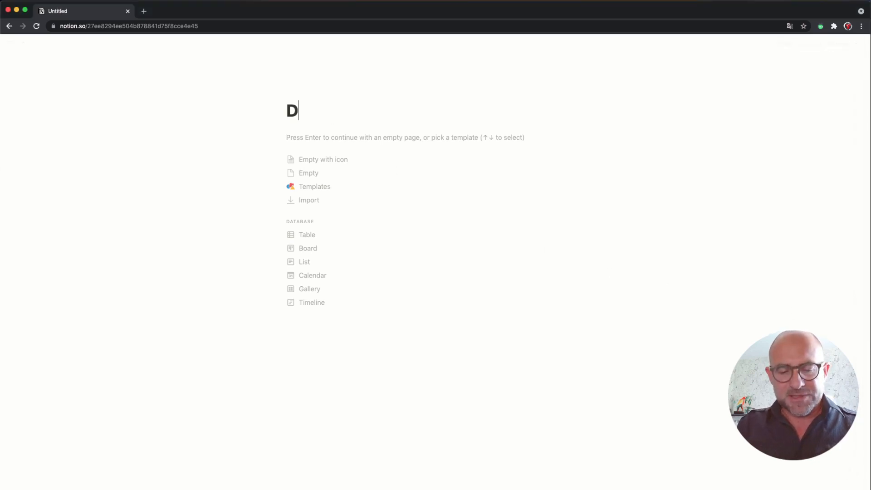
{"action": "type", "text": "evis"}
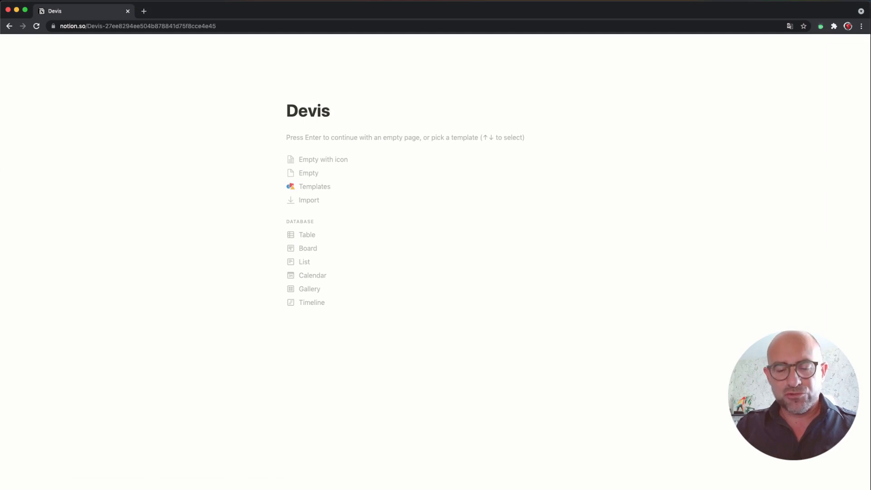
{"action": "type", "text": " clients"}
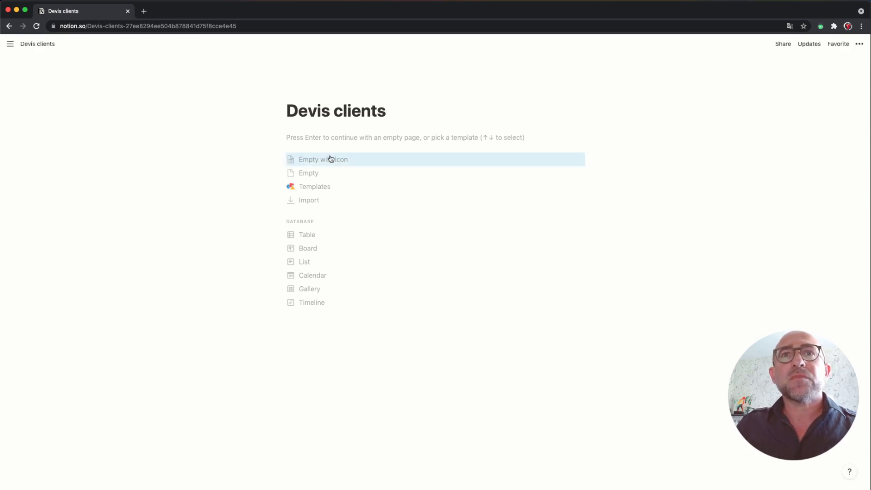
{"action": "left_click", "coordinate": [295, 94]}
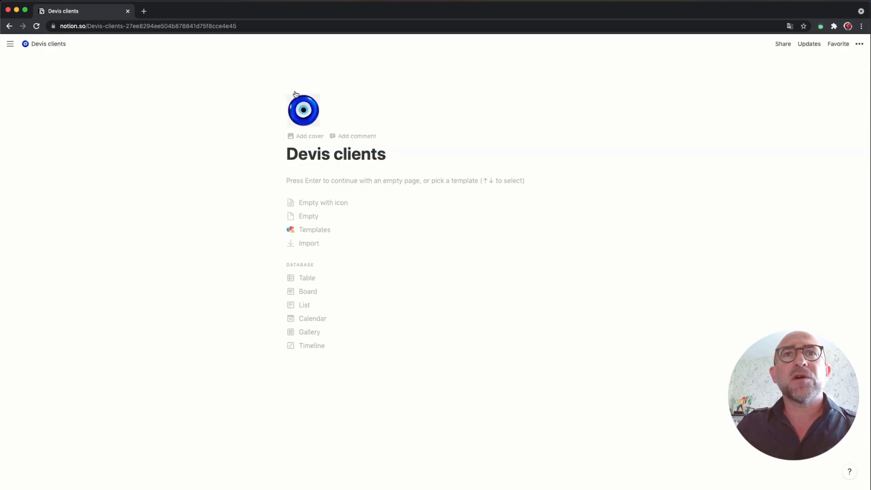
{"action": "left_click", "coordinate": [303, 120]}
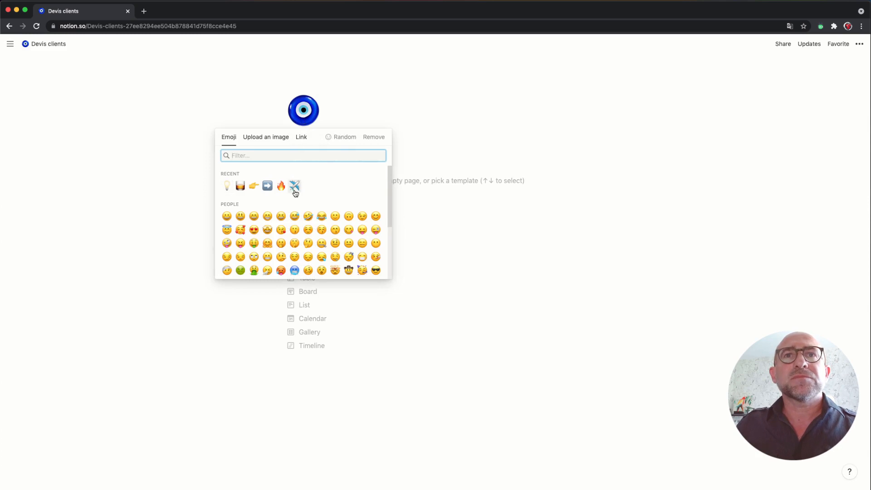
{"action": "left_click", "coordinate": [281, 187]}
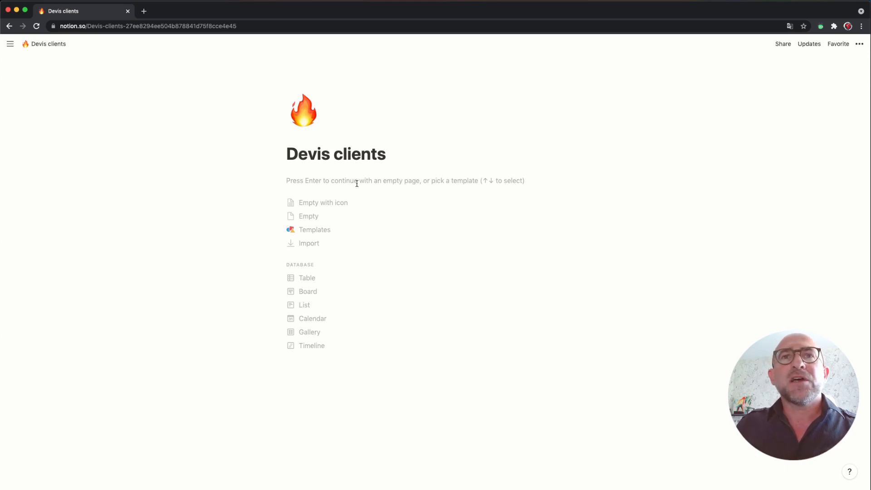
{"action": "key", "text": "Return"}
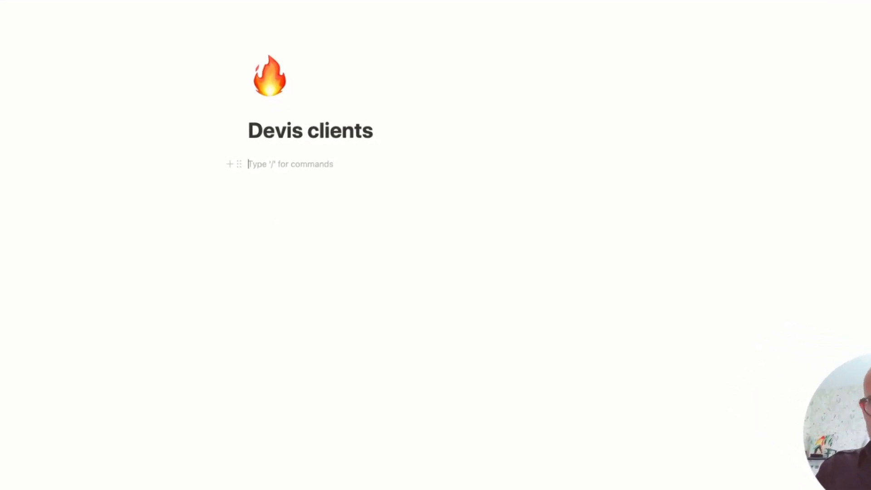
{"action": "type", "text": "/"}
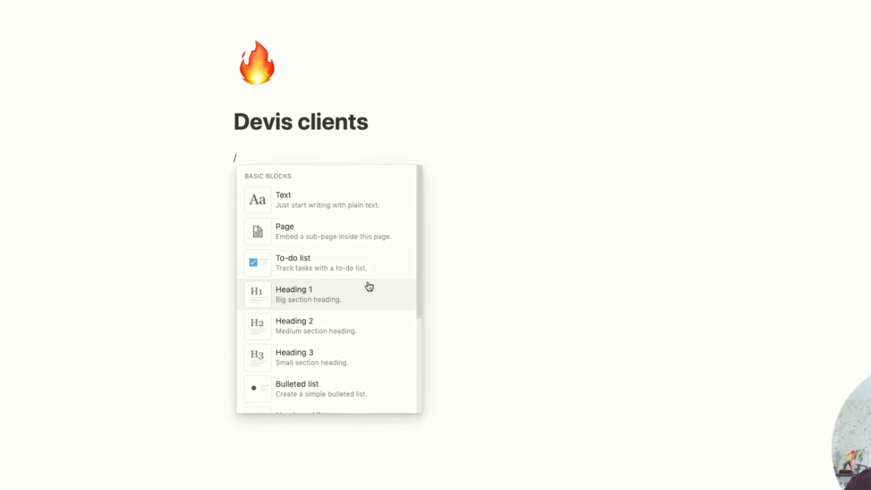
{"action": "scroll", "coordinate": [367, 287], "scroll_direction": "down", "scroll_amount": 3}
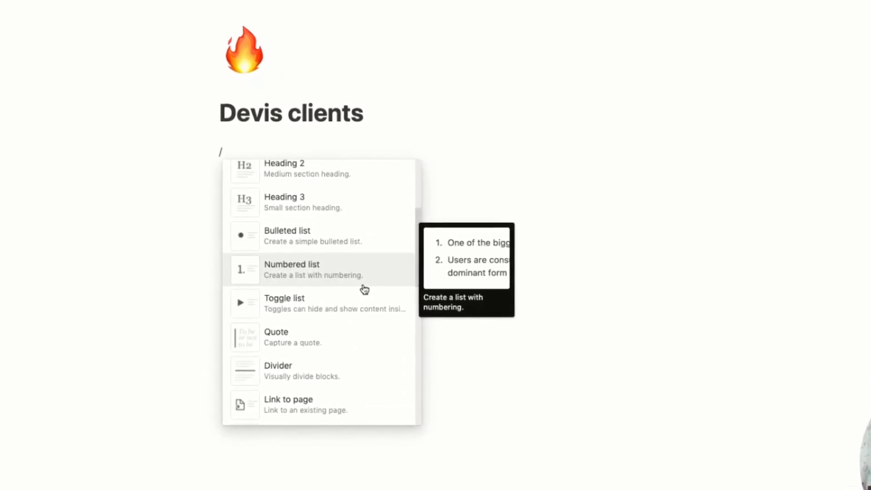
{"action": "scroll", "coordinate": [365, 289], "scroll_direction": "down", "scroll_amount": 8}
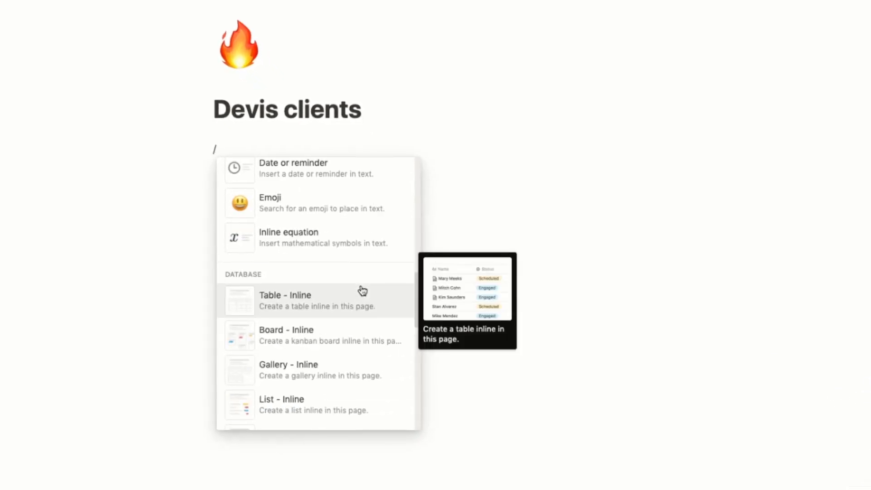
{"action": "scroll", "coordinate": [363, 290], "scroll_direction": "down", "scroll_amount": 9}
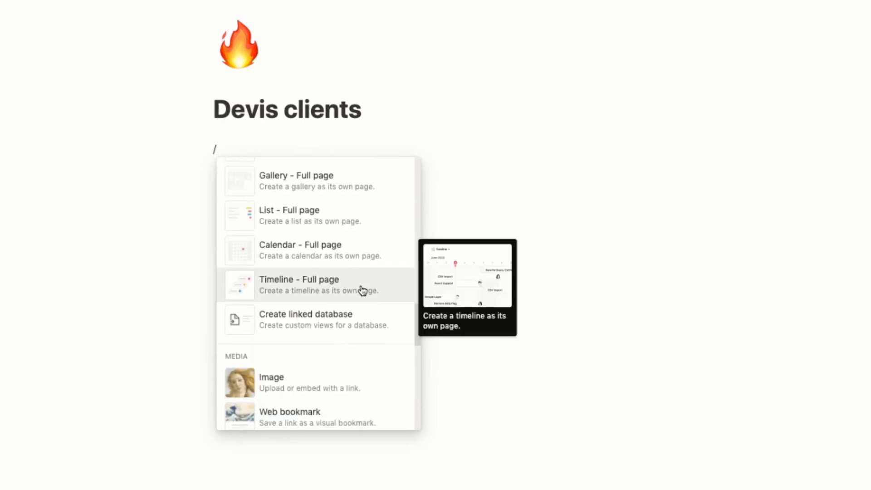
{"action": "scroll", "coordinate": [363, 290], "scroll_direction": "down", "scroll_amount": 8}
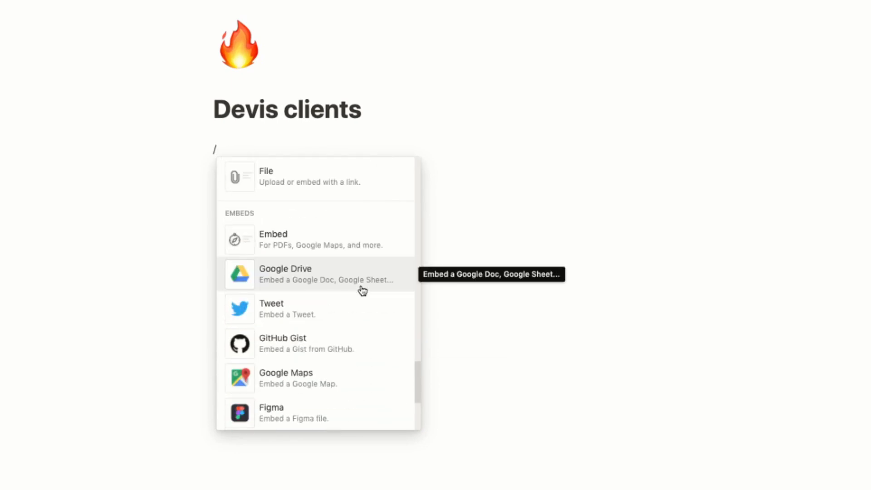
{"action": "scroll", "coordinate": [362, 291], "scroll_direction": "up", "scroll_amount": 8}
{"action": "scroll", "coordinate": [362, 289], "scroll_direction": "down", "scroll_amount": 5}
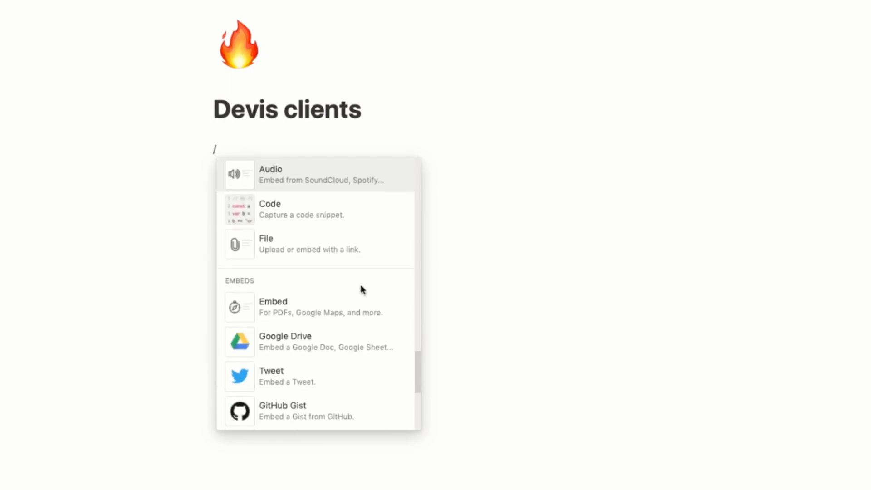
{"action": "scroll", "coordinate": [362, 290], "scroll_direction": "down", "scroll_amount": 7}
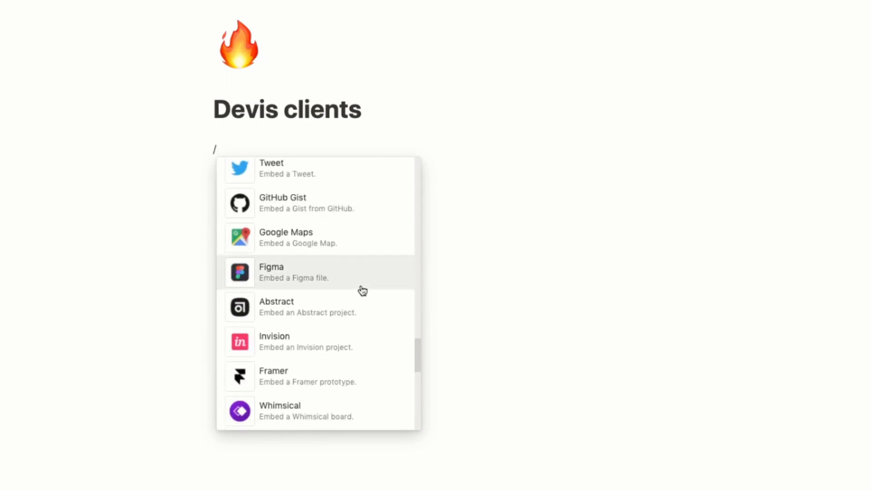
{"action": "scroll", "coordinate": [363, 290], "scroll_direction": "down", "scroll_amount": 6}
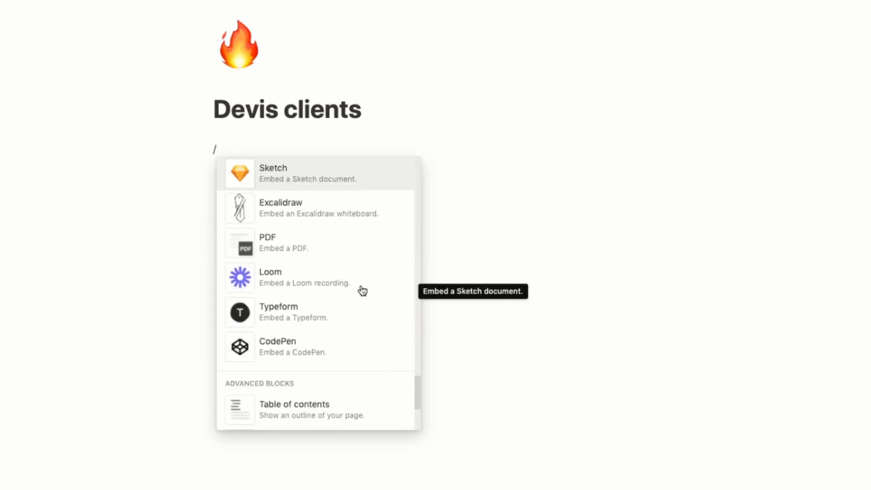
{"action": "scroll", "coordinate": [362, 291], "scroll_direction": "down", "scroll_amount": 5}
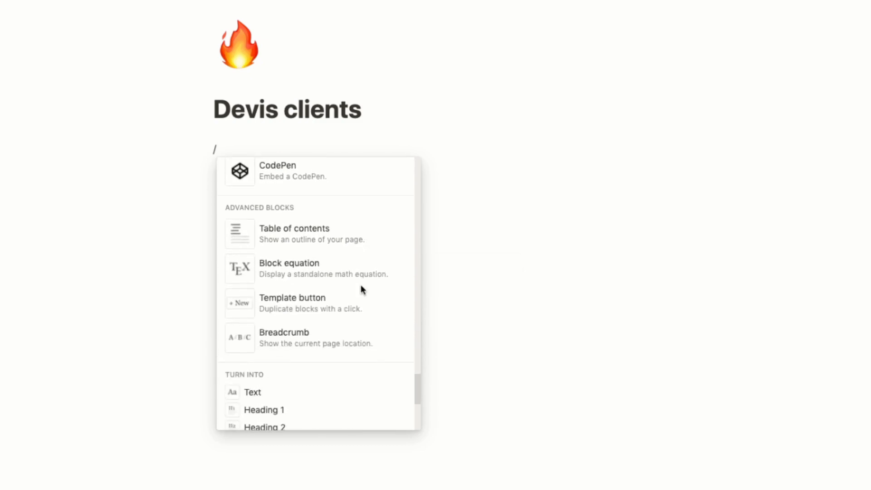
Step: Insert a template button named 'Ajouter une nouvelle tâche'
{"action": "left_click", "coordinate": [313, 303]}
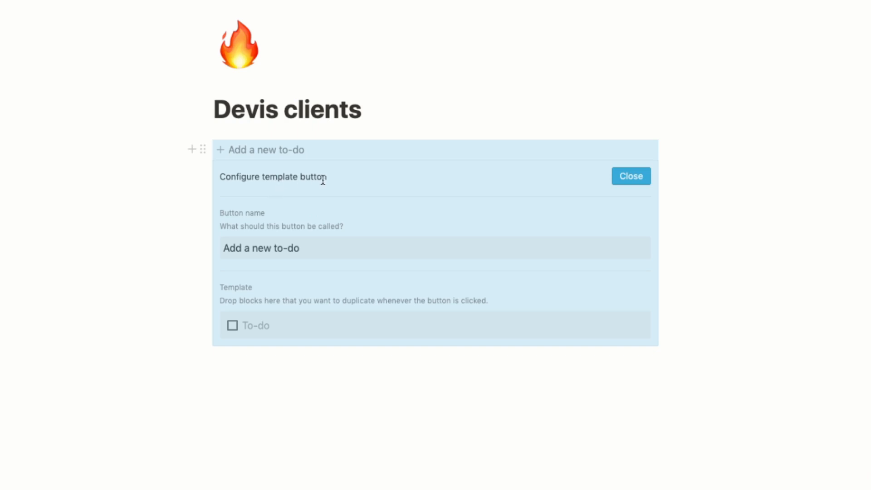
{"action": "left_click", "coordinate": [311, 245]}
{"action": "left_click_drag", "start_coordinate": [312, 249], "coordinate": [222, 253]}
{"action": "type", "text": "Ajouter"}
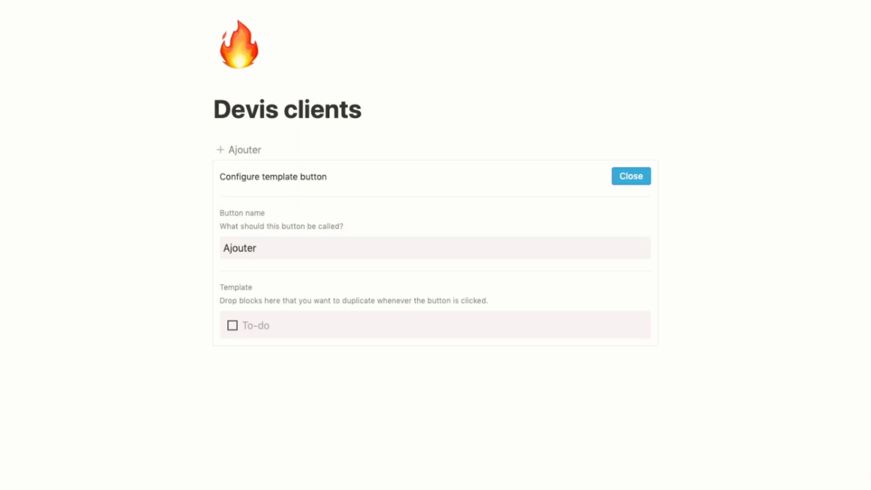
{"action": "type", "text": " une nouvel"}
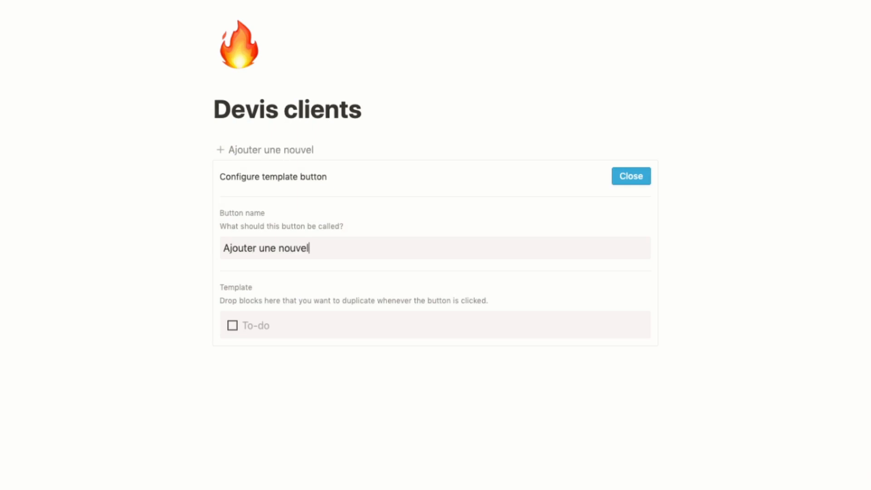
{"action": "type", "text": "le tâche"}
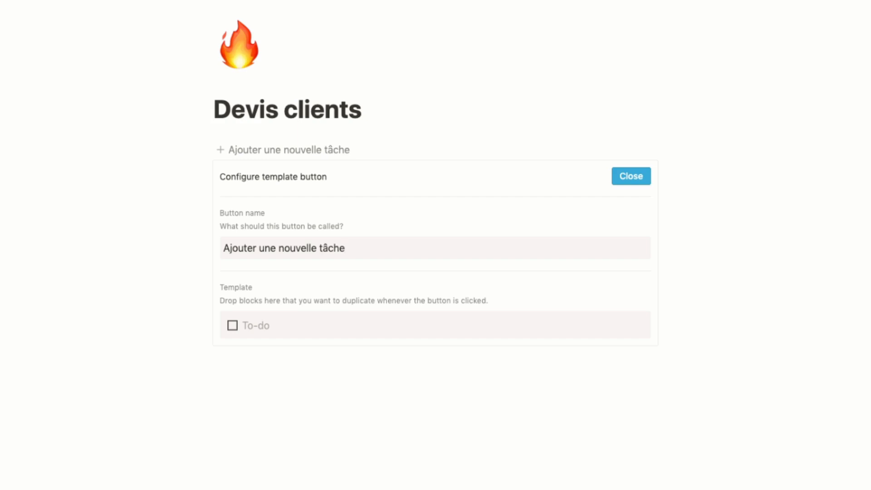
Step: Make the button's template block an empty to-do item and close the settings
{"action": "left_click", "coordinate": [296, 323]}
{"action": "left_click", "coordinate": [217, 327]}
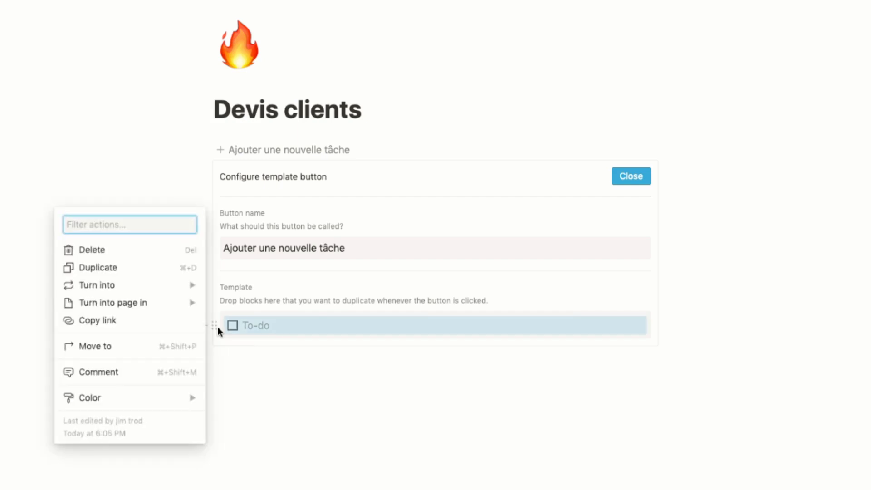
{"action": "mouse_move", "coordinate": [174, 289]}
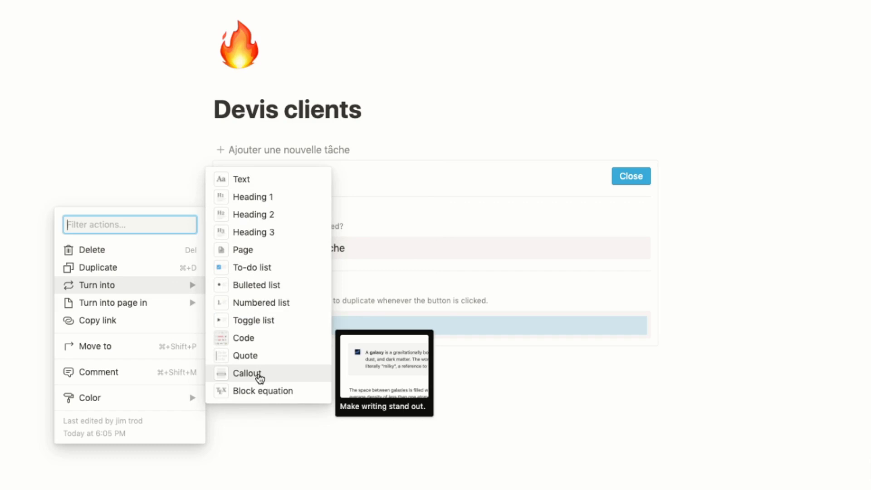
{"action": "left_click", "coordinate": [262, 269]}
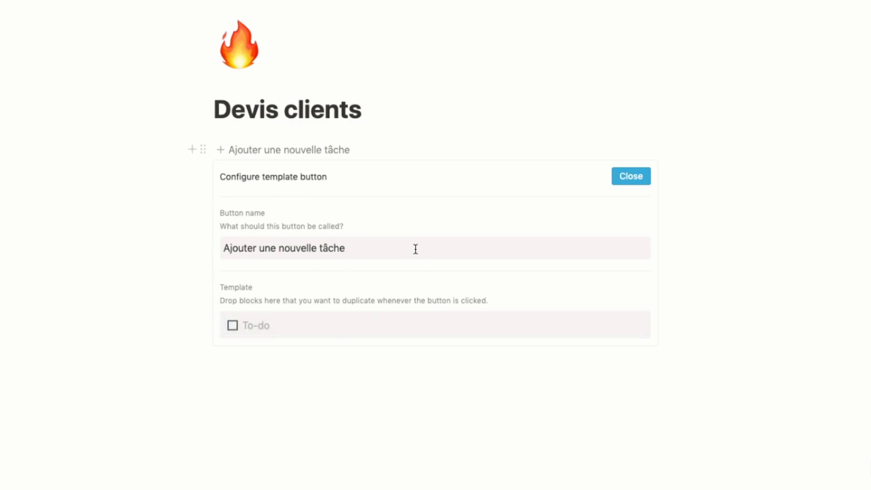
{"action": "left_click", "coordinate": [637, 178]}
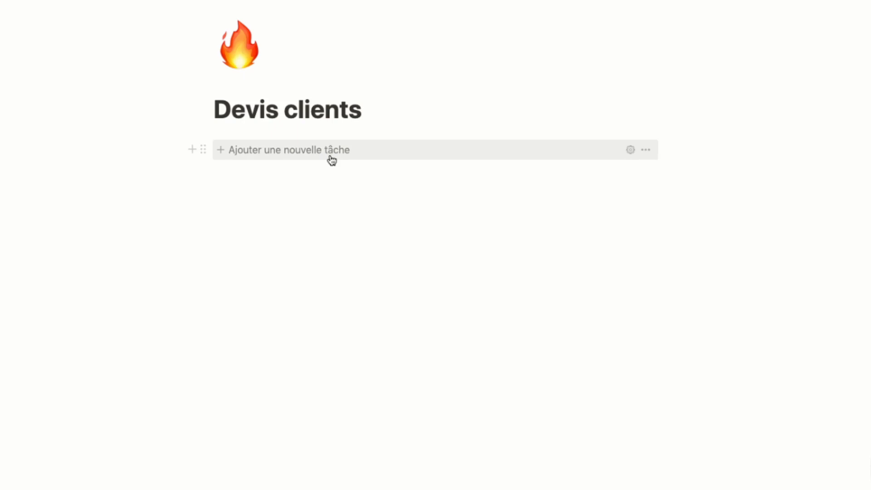
{"action": "left_click", "coordinate": [355, 152]}
{"action": "type", "text": "Faire "}
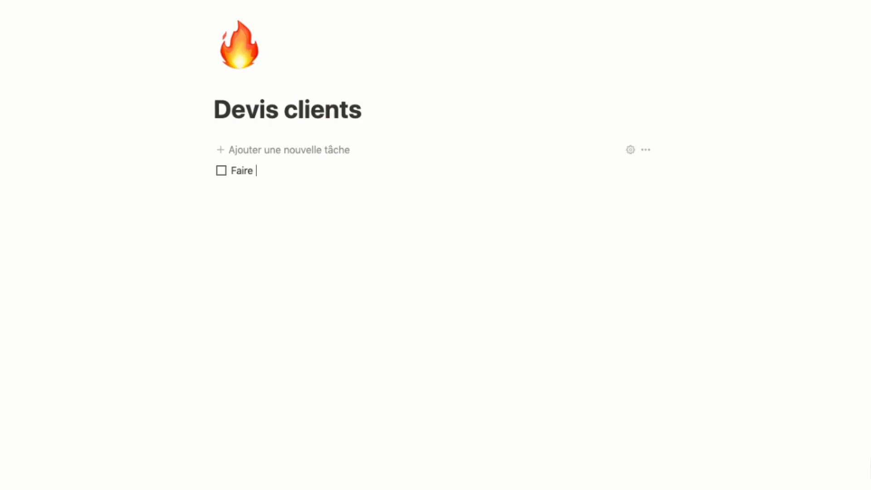
{"action": "type", "text": "le webinaire"}
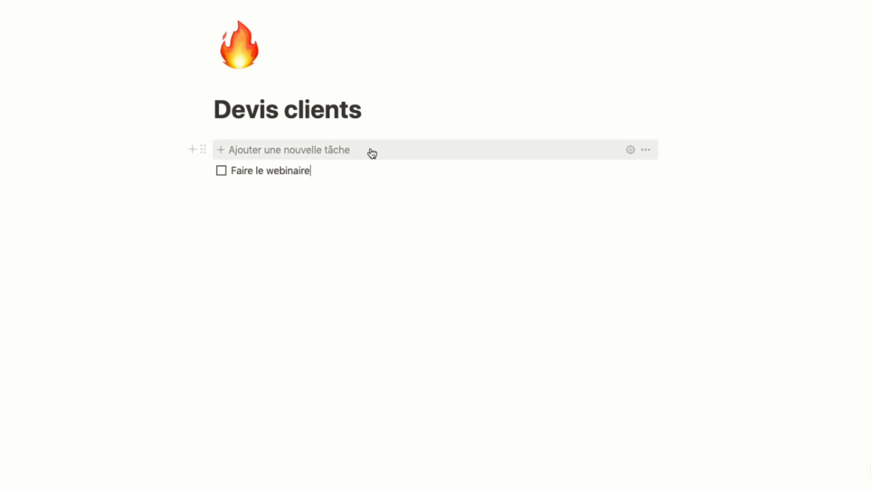
{"action": "key", "text": "Return"}
{"action": "type", "text": "Ajouter l'heure"}
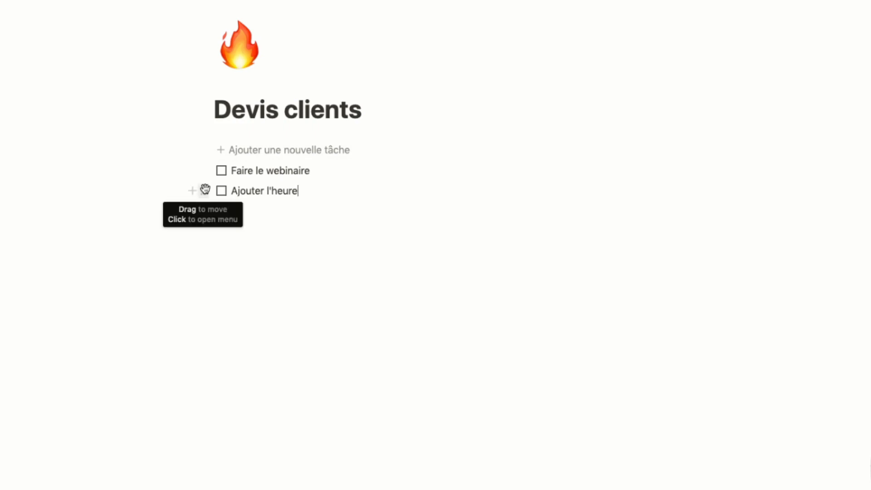
{"action": "left_click", "coordinate": [204, 190]}
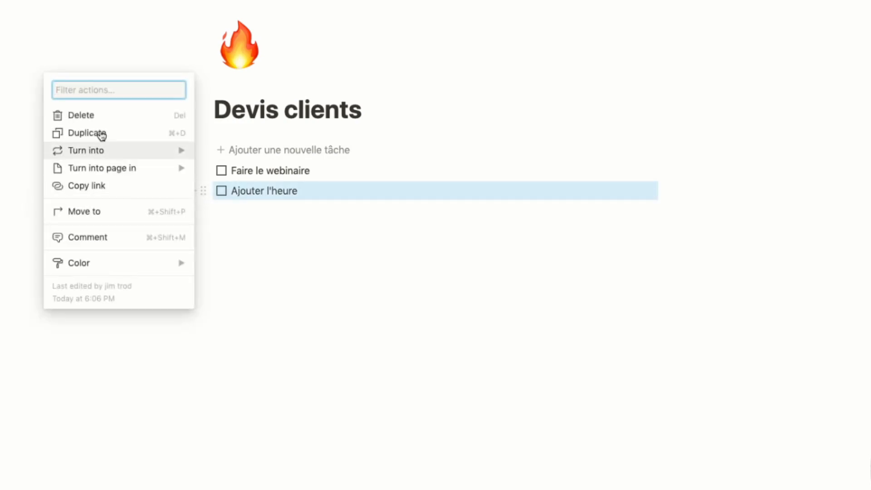
{"action": "left_click", "coordinate": [97, 115]}
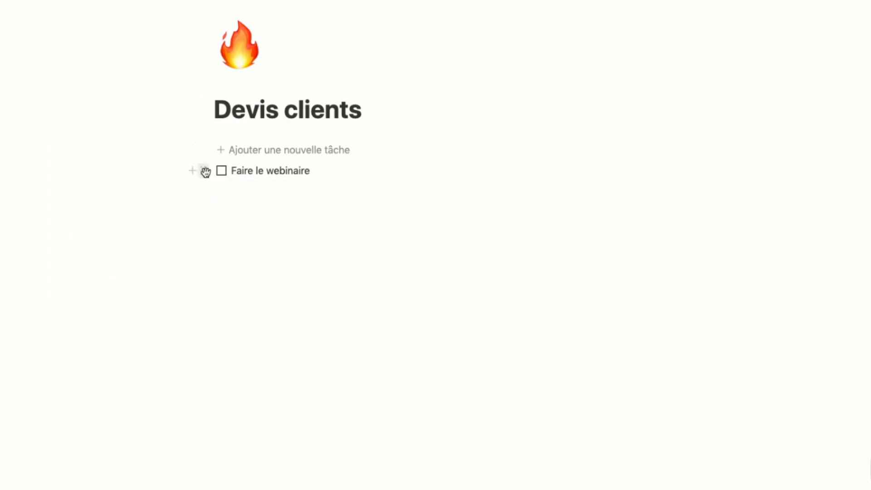
{"action": "left_click", "coordinate": [205, 171]}
{"action": "left_click", "coordinate": [94, 94]}
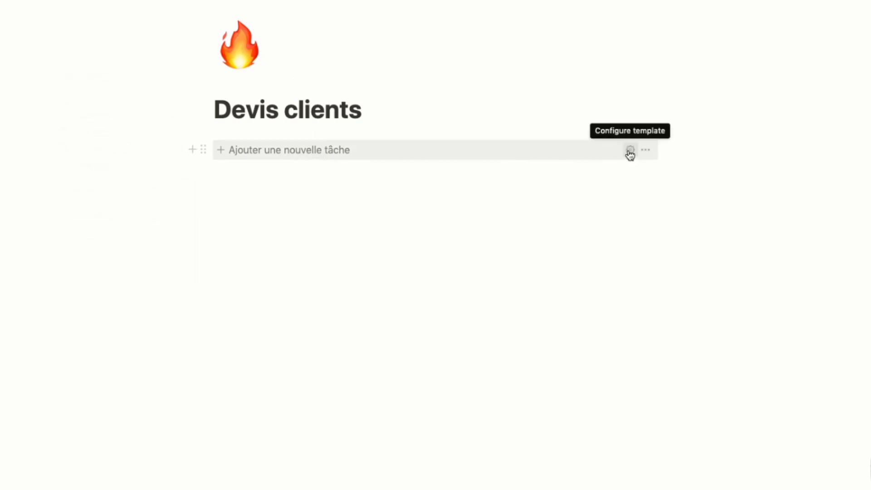
Step: Rename the template button to 'Créer un devis'
{"action": "left_click", "coordinate": [630, 150]}
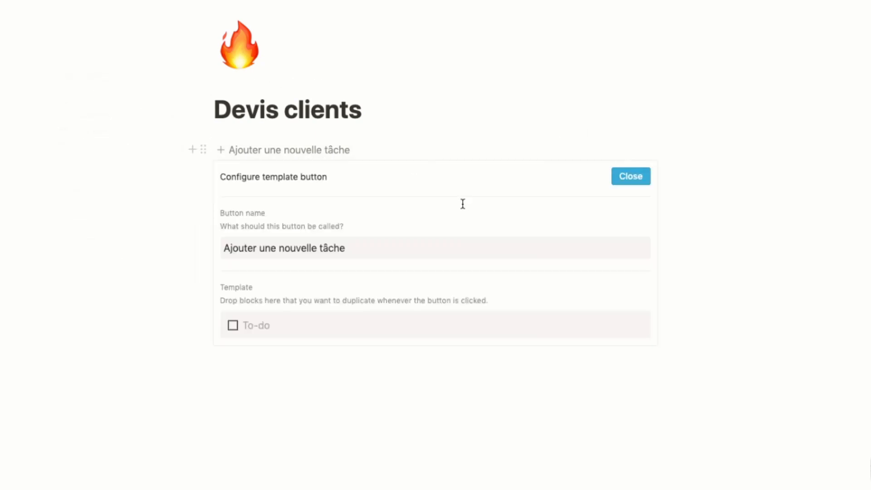
{"action": "triple_click", "coordinate": [399, 253]}
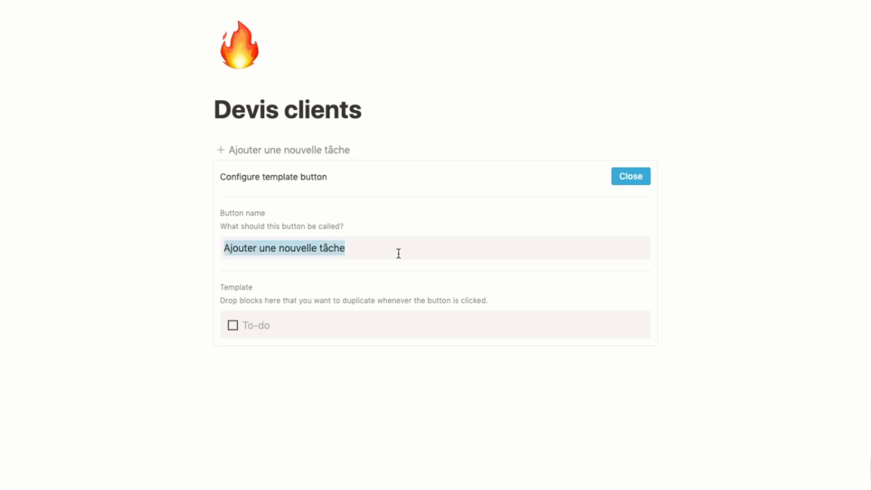
{"action": "type", "text": "Créer un de"}
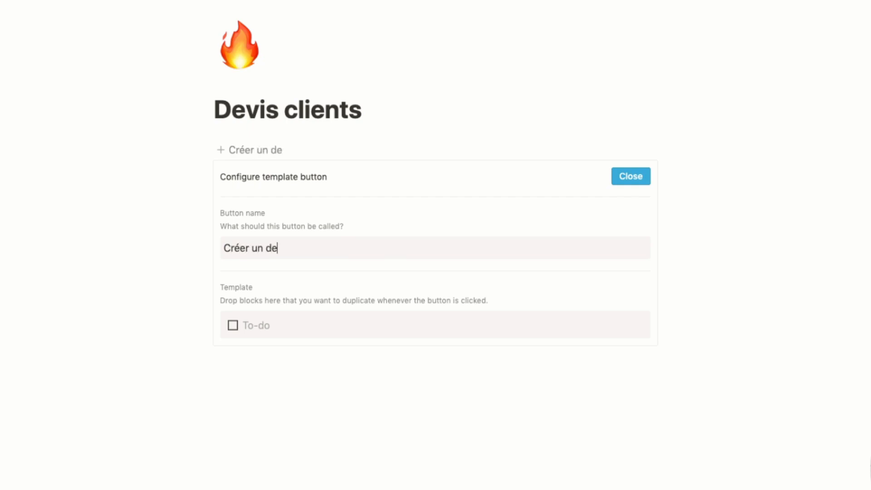
{"action": "type", "text": "vis"}
Step: Turn the button's to-do template block into a page
{"action": "left_click", "coordinate": [215, 326]}
{"action": "mouse_move", "coordinate": [196, 301]}
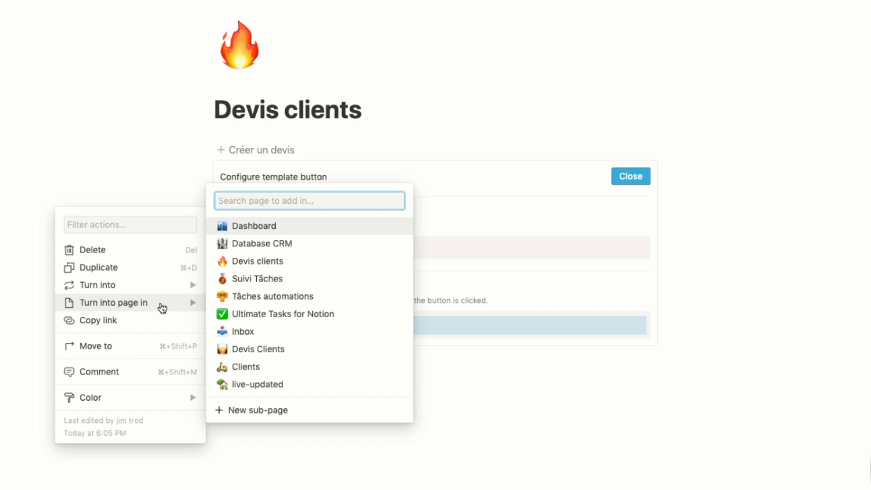
{"action": "mouse_move", "coordinate": [171, 288]}
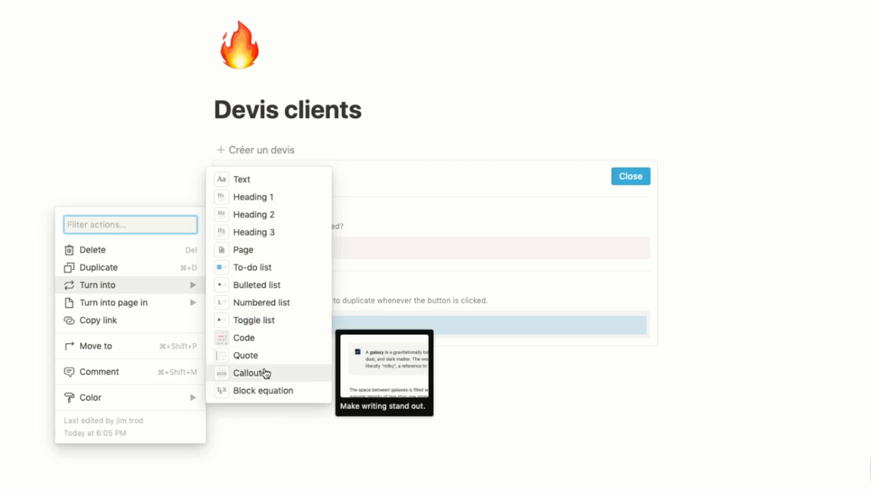
{"action": "left_click", "coordinate": [262, 250]}
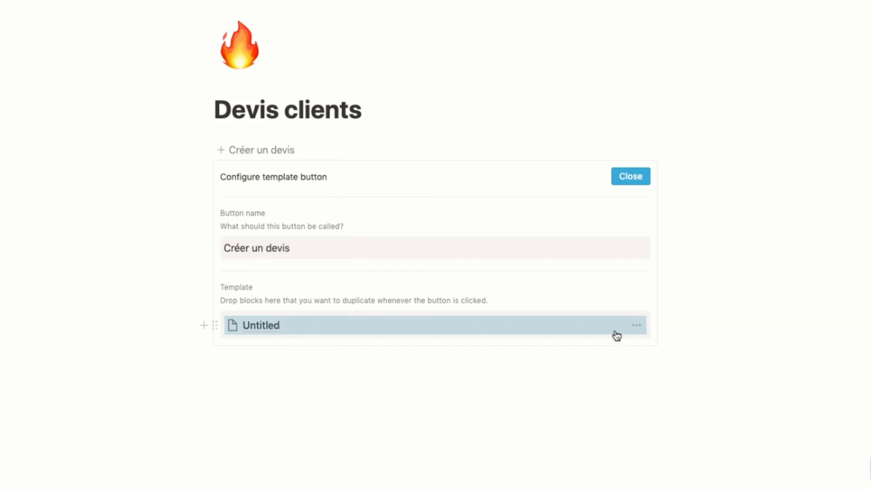
Step: Rename the template page to 'Devis' and open it
{"action": "left_click", "coordinate": [638, 327]}
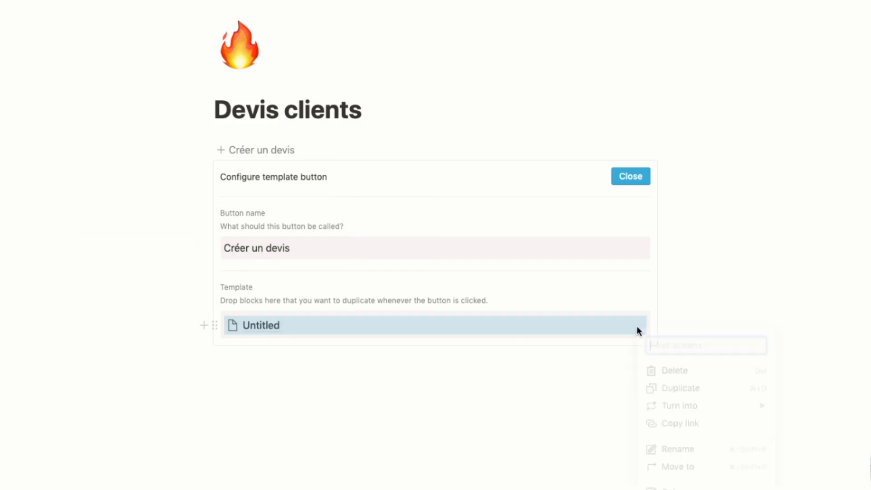
{"action": "mouse_move", "coordinate": [670, 414]}
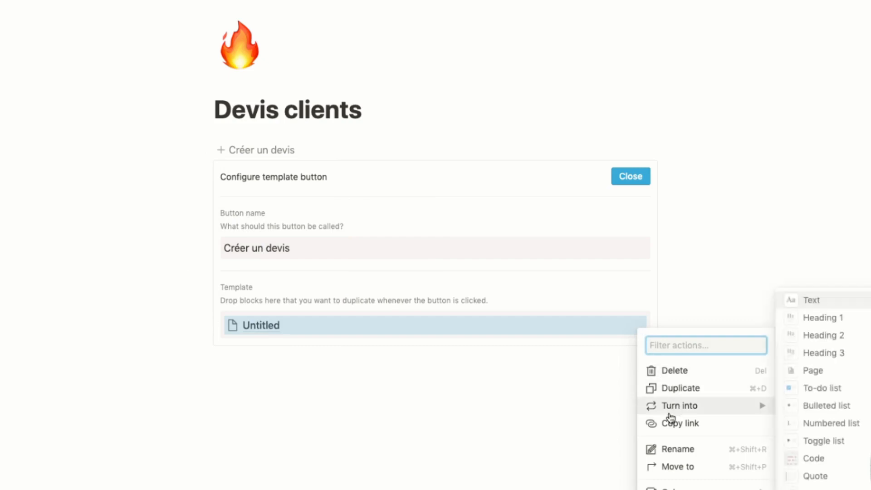
{"action": "left_click", "coordinate": [676, 447]}
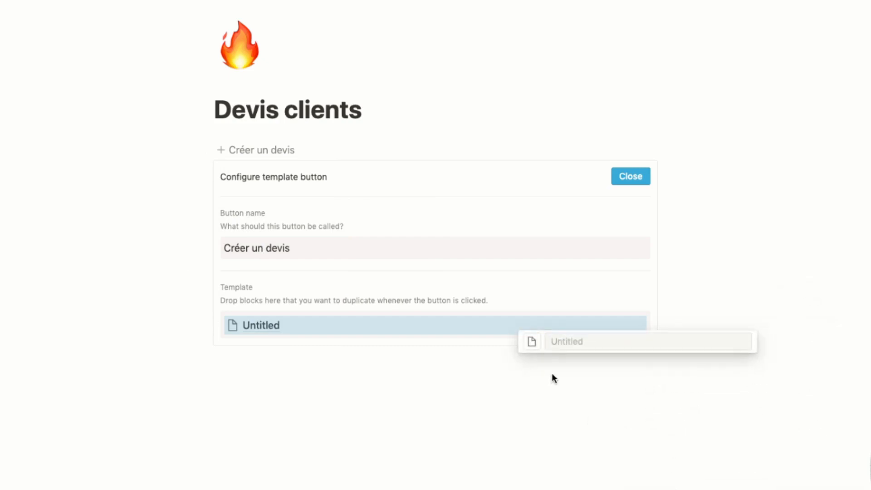
{"action": "type", "text": "Devis"}
{"action": "left_click", "coordinate": [449, 340]}
{"action": "left_click", "coordinate": [528, 329]}
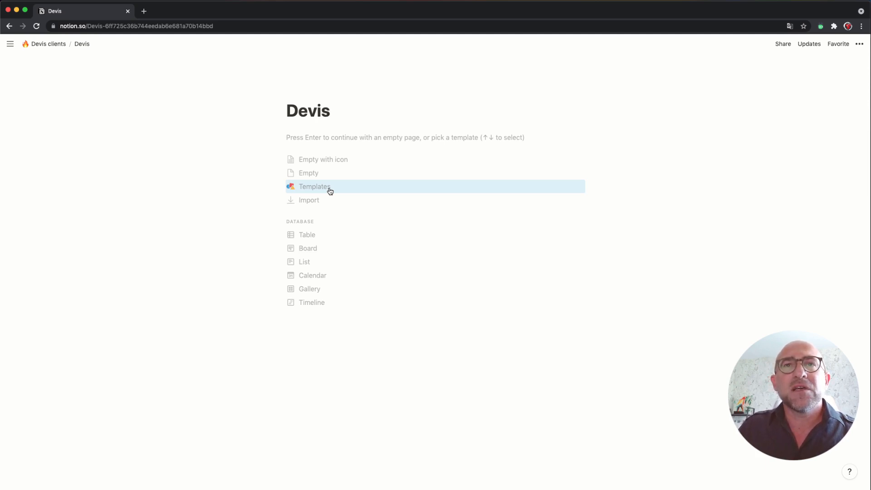
Step: Start the Devis page empty and upload logo-talandria.png as its page icon
{"action": "left_click", "coordinate": [312, 139]}
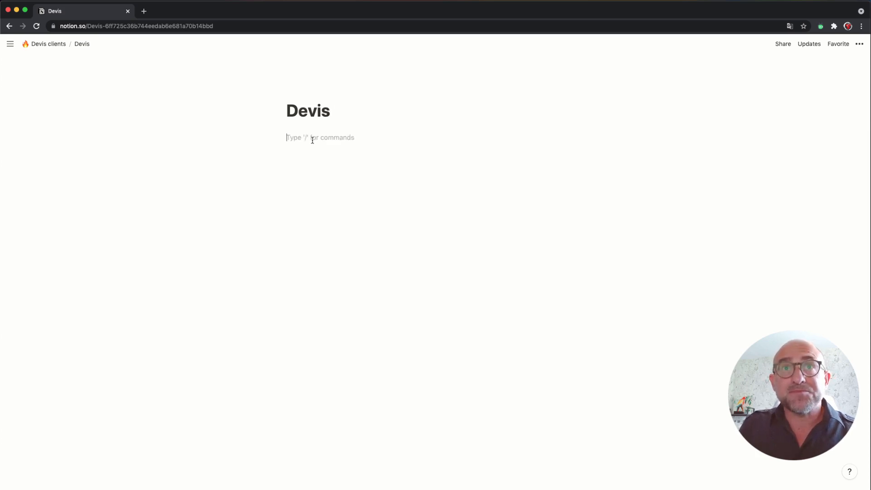
{"action": "mouse_move", "coordinate": [284, 86]}
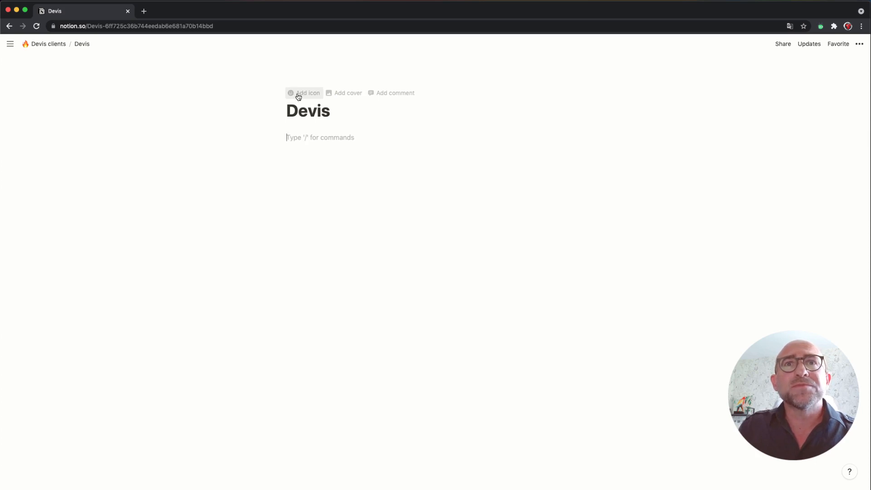
{"action": "left_click", "coordinate": [297, 97]}
{"action": "left_click", "coordinate": [296, 110]}
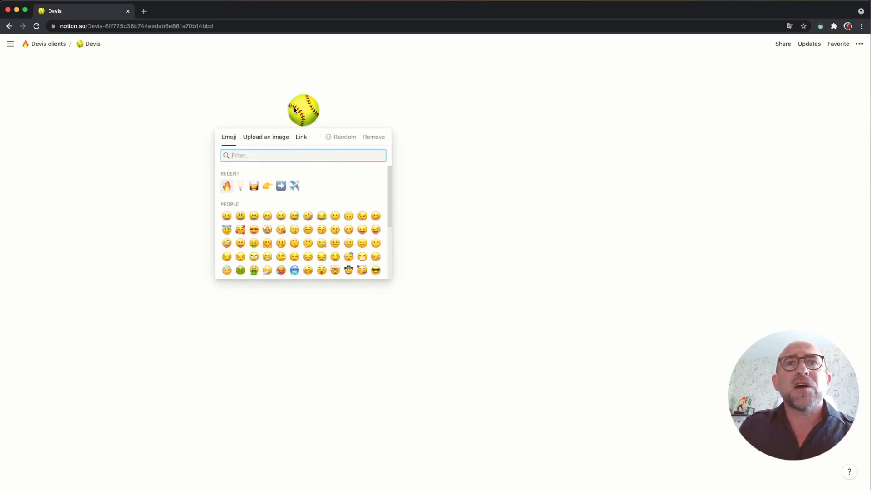
{"action": "left_click", "coordinate": [269, 143]}
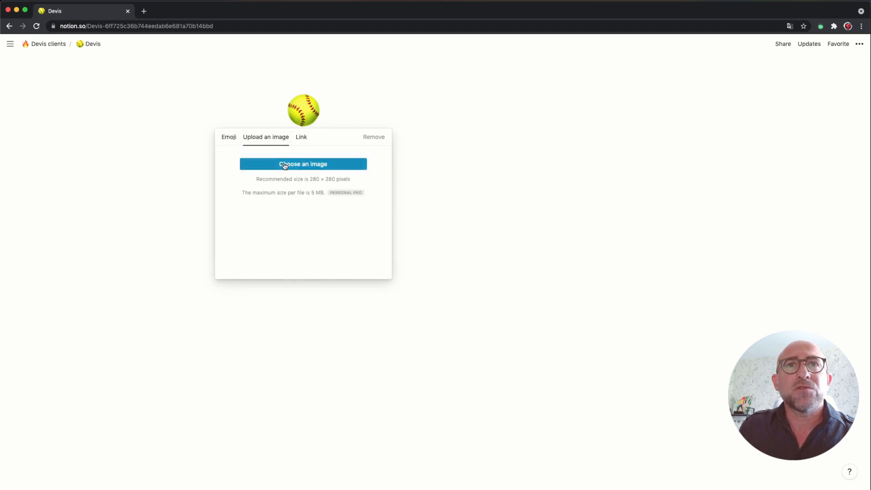
{"action": "left_click", "coordinate": [284, 164]}
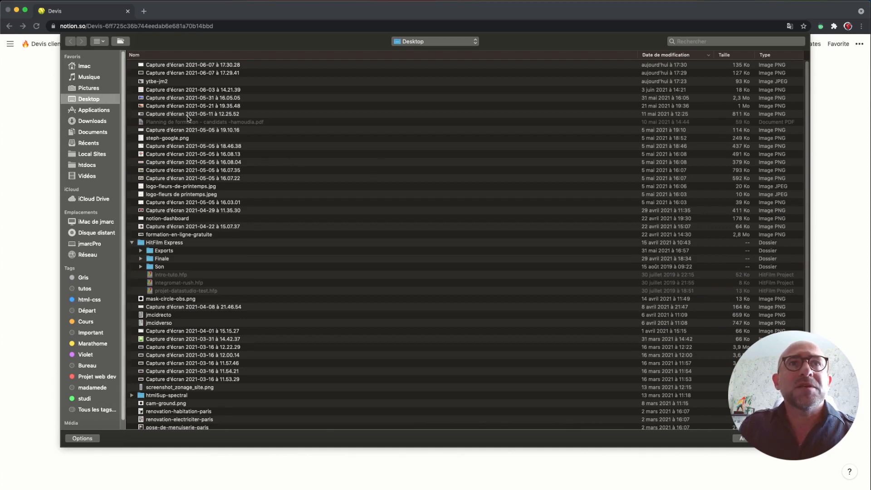
{"action": "left_click", "coordinate": [692, 42]}
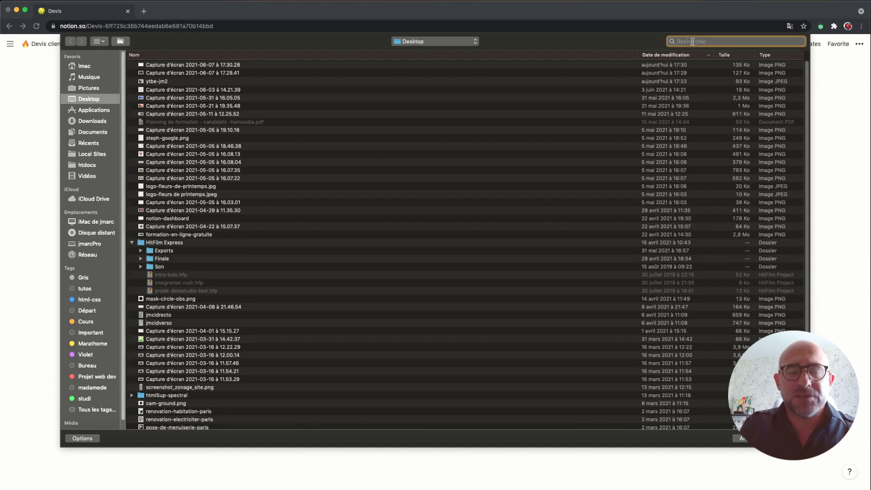
{"action": "type", "text": "logo"}
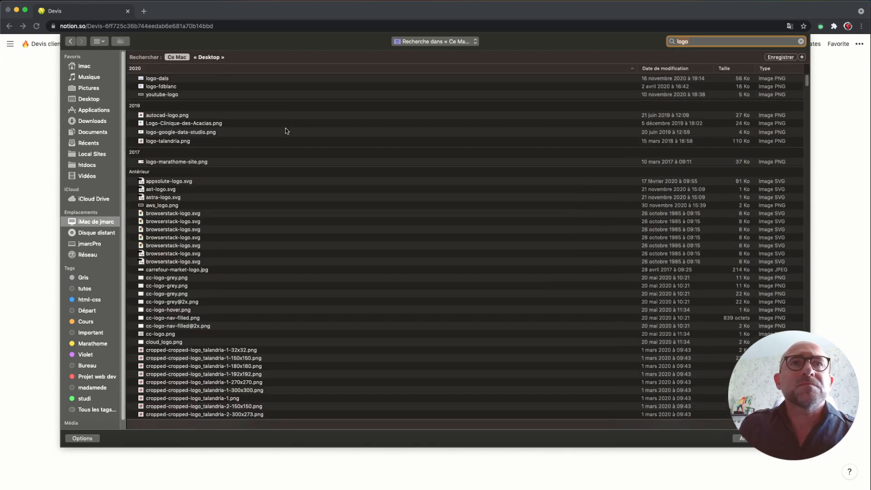
{"action": "left_click", "coordinate": [168, 142]}
{"action": "key", "text": "Return"}
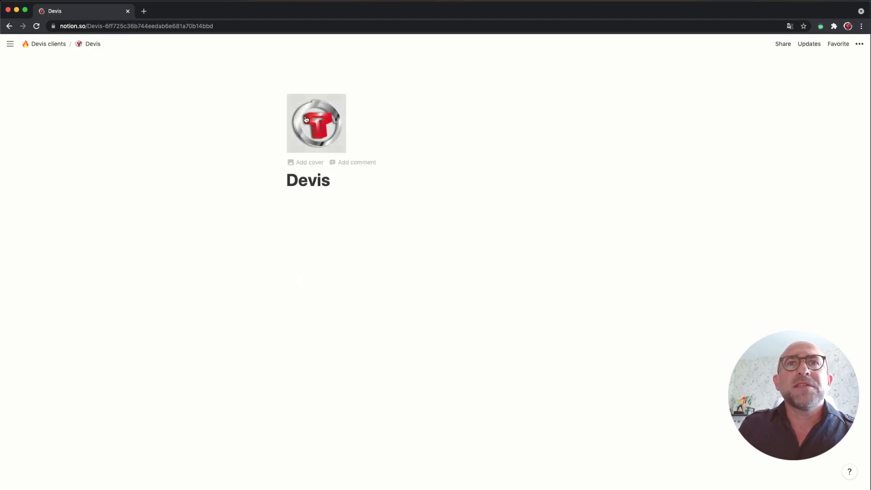
Step: Append 'N°' to the page title so it reads 'Devis N°'
{"action": "left_click", "coordinate": [308, 119]}
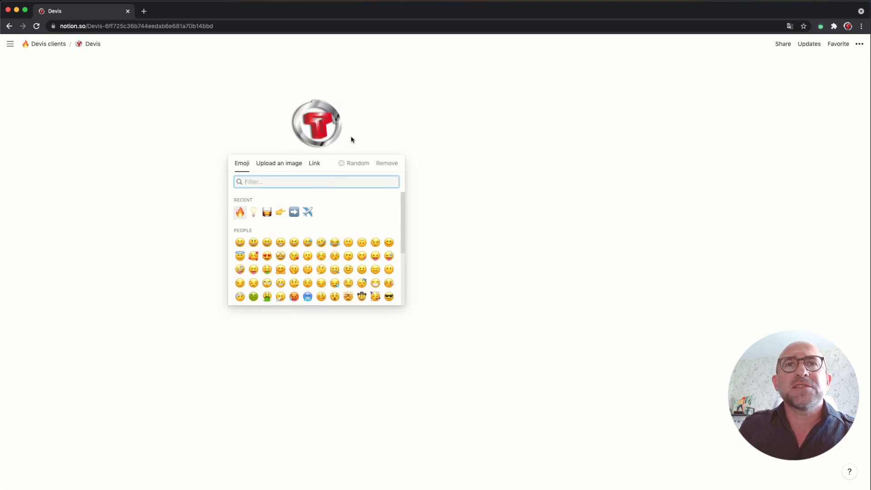
{"action": "left_click", "coordinate": [402, 143]}
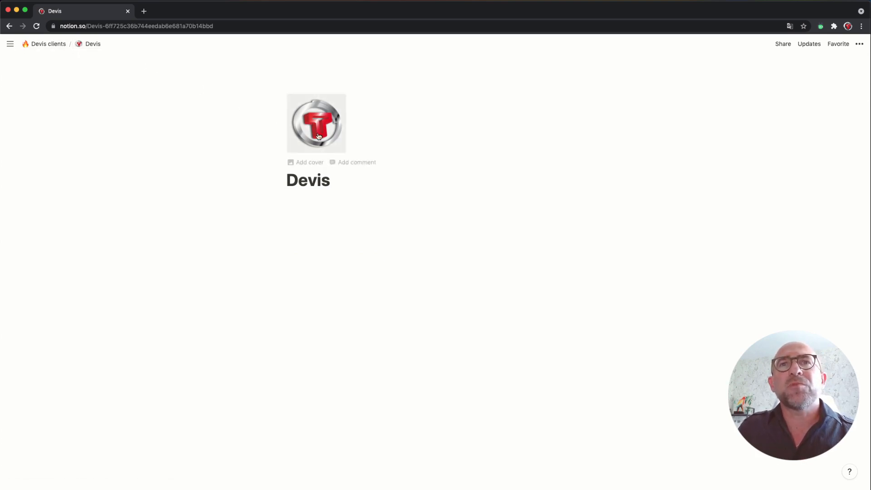
{"action": "left_click", "coordinate": [338, 187]}
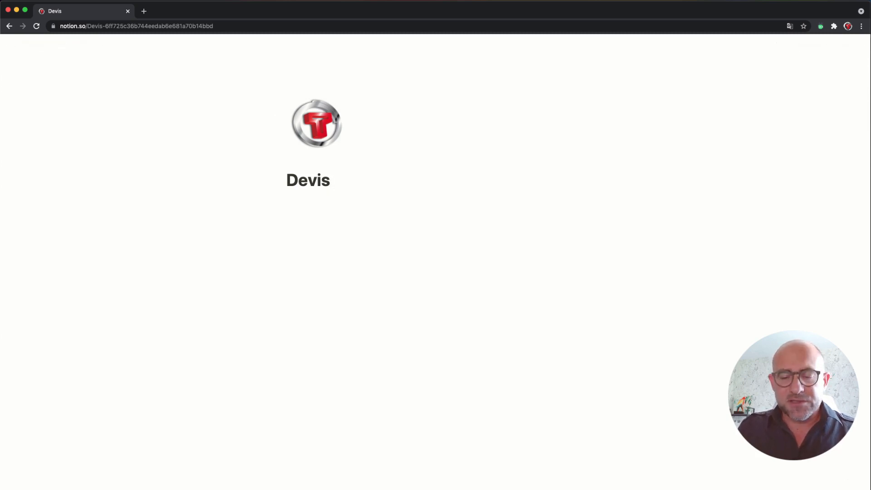
{"action": "type", "text": "N°"}
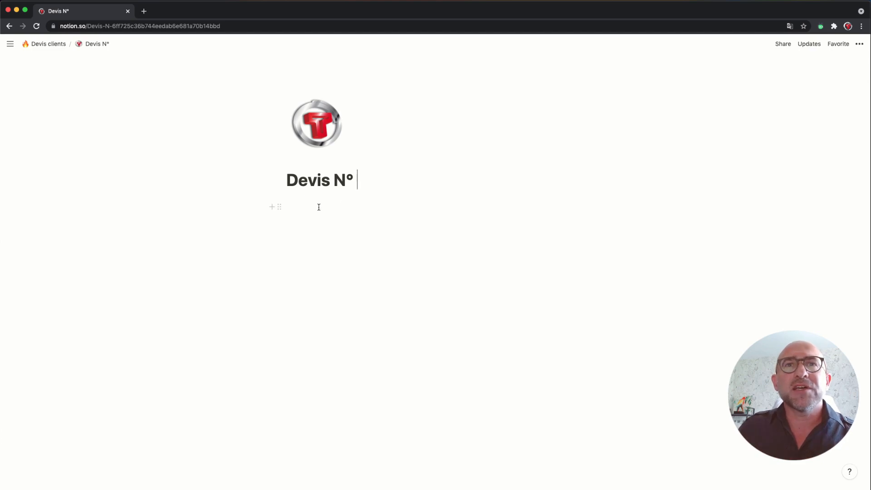
Step: Turn the empty line under the title into a callout block
{"action": "left_click", "coordinate": [280, 207]}
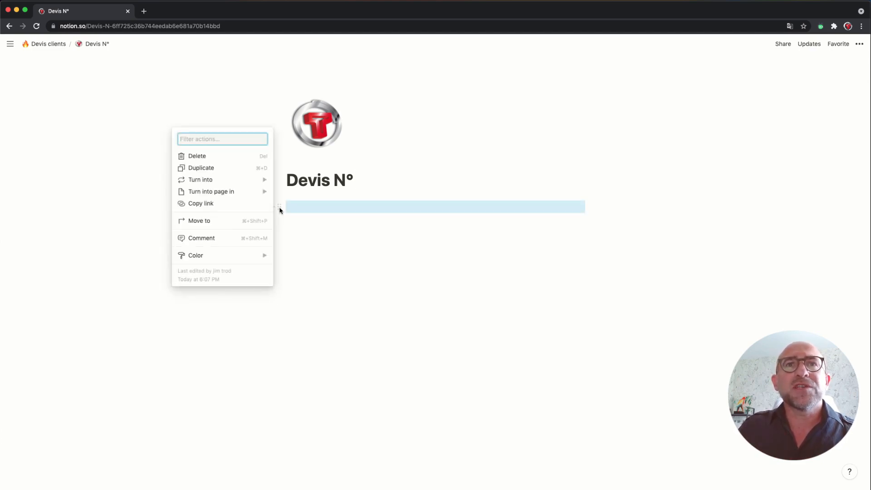
{"action": "mouse_move", "coordinate": [240, 191]}
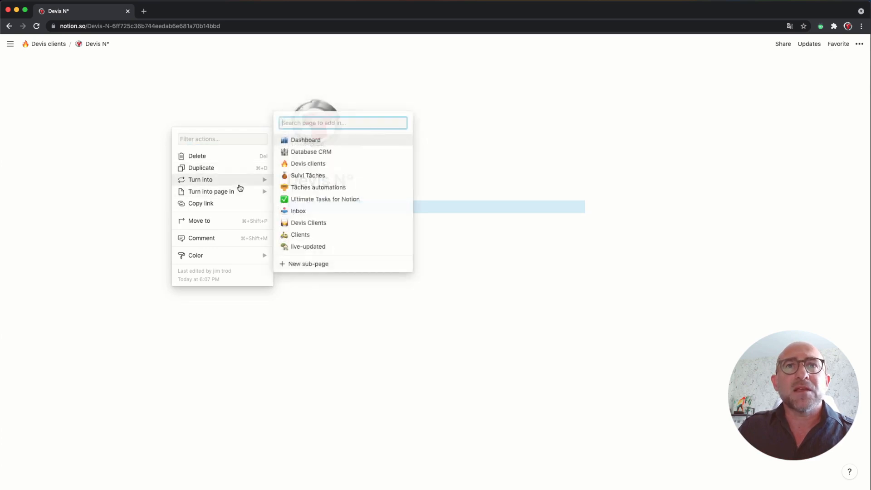
{"action": "mouse_move", "coordinate": [257, 179]}
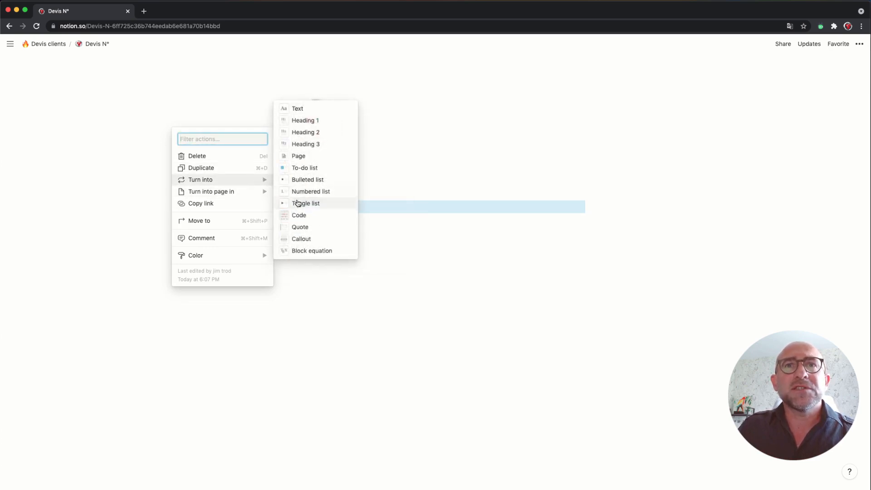
{"action": "left_click", "coordinate": [306, 239]}
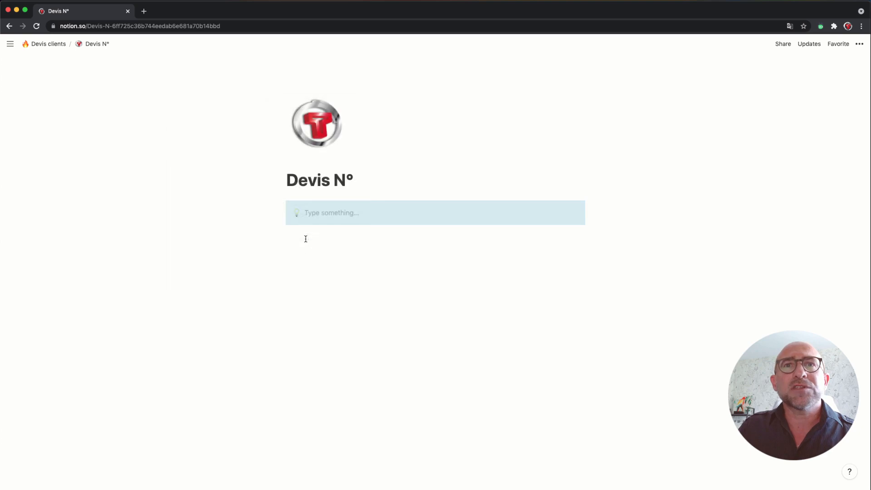
Step: Give the callout a blue background
{"action": "left_click", "coordinate": [331, 213]}
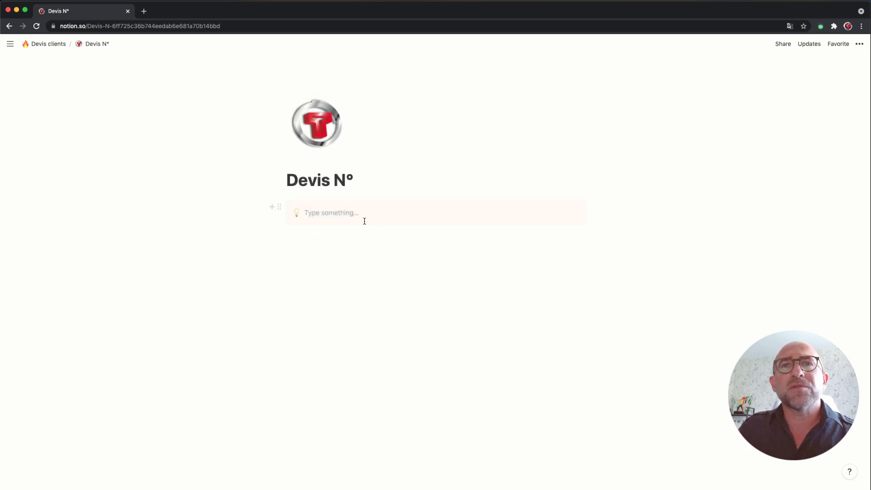
{"action": "left_click_drag", "start_coordinate": [482, 219], "coordinate": [588, 213]}
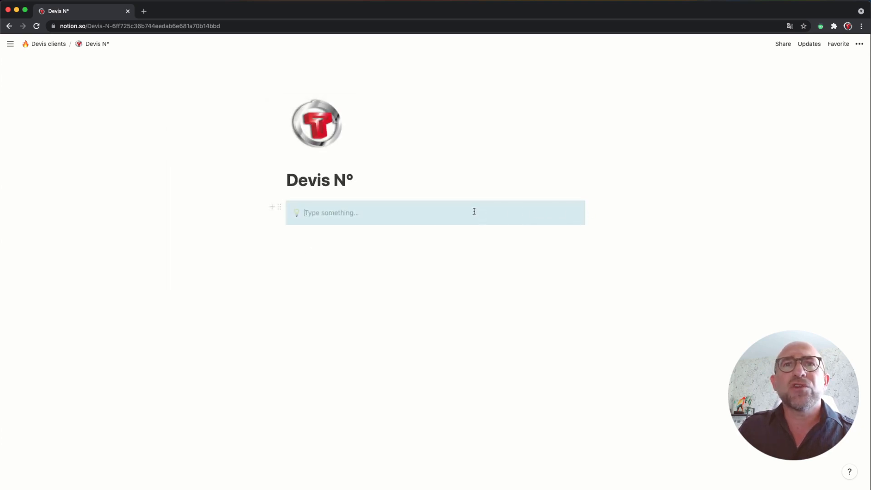
{"action": "left_click", "coordinate": [279, 207]}
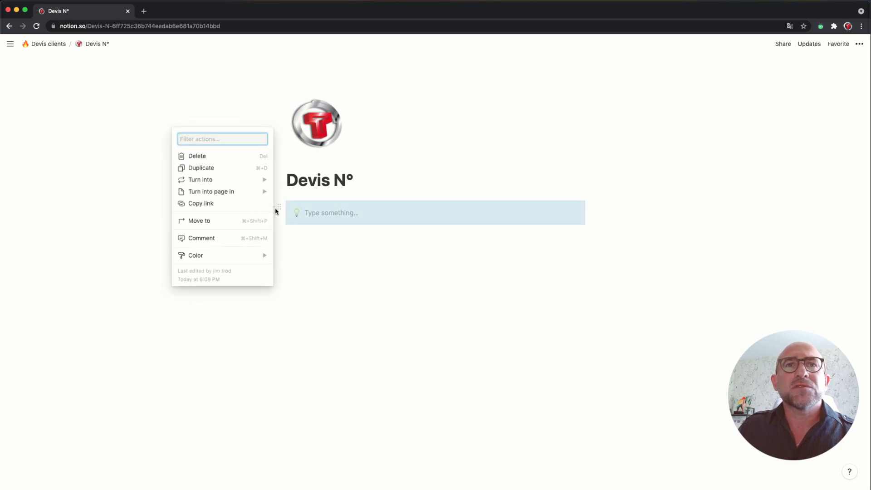
{"action": "mouse_move", "coordinate": [251, 255]}
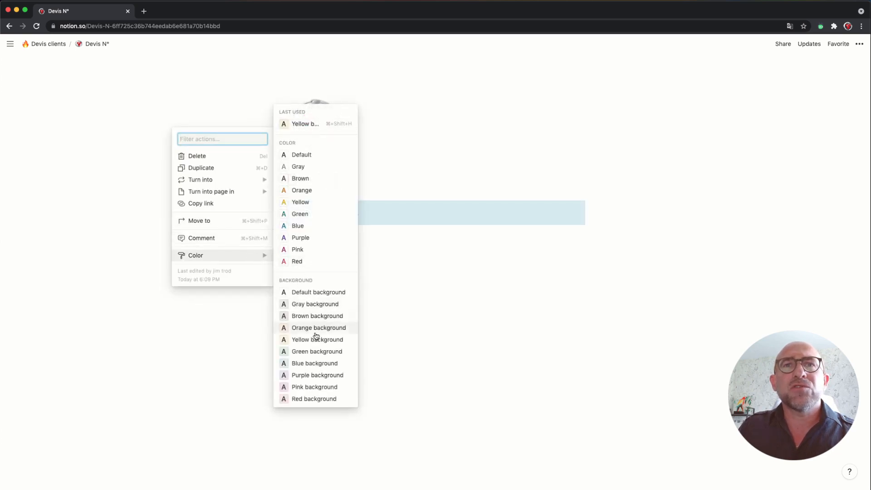
{"action": "left_click", "coordinate": [315, 364]}
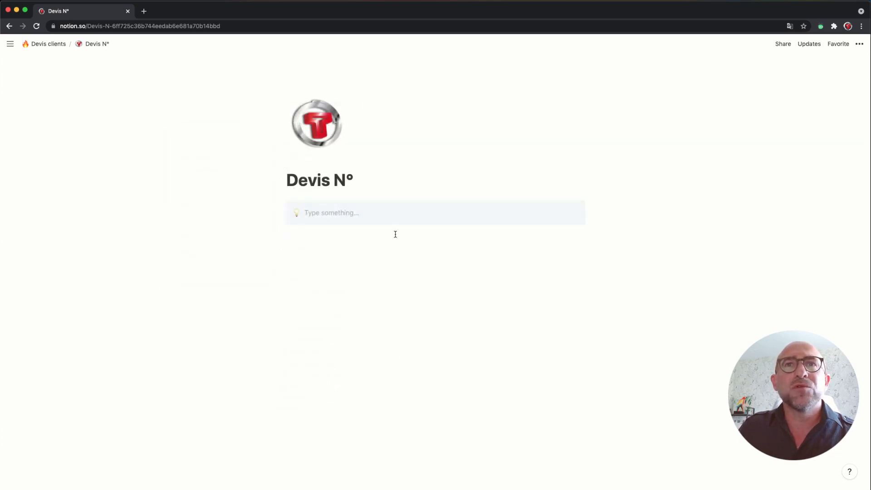
Step: Change the empty callout's lightbulb icon to the dark skin-tone pointing-hand emoji
{"action": "left_click", "coordinate": [385, 217]}
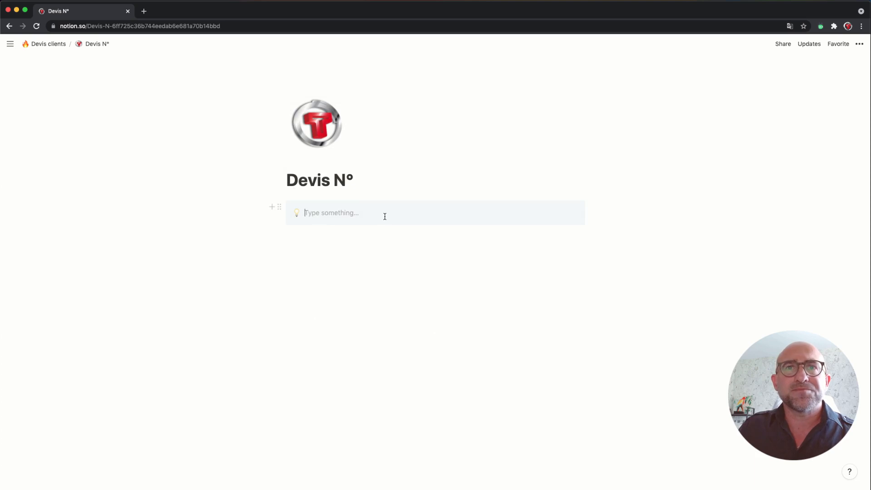
{"action": "left_click", "coordinate": [297, 214]}
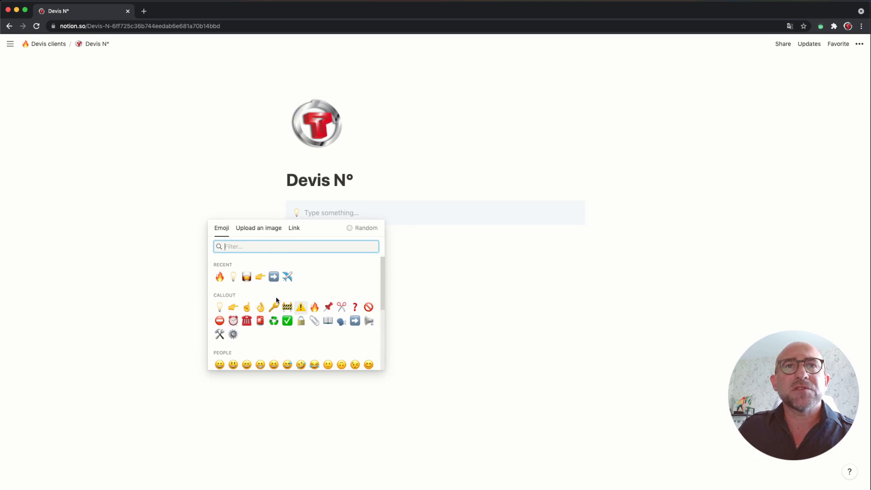
{"action": "left_click", "coordinate": [238, 309]}
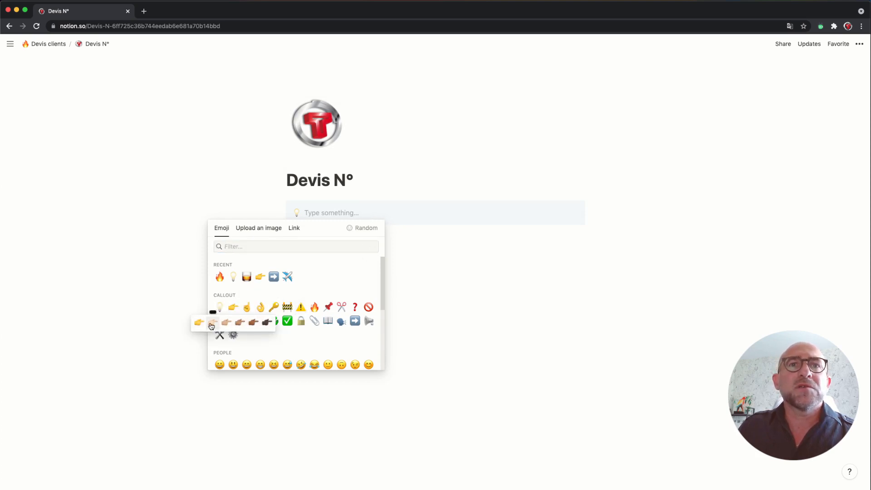
{"action": "left_click", "coordinate": [255, 323]}
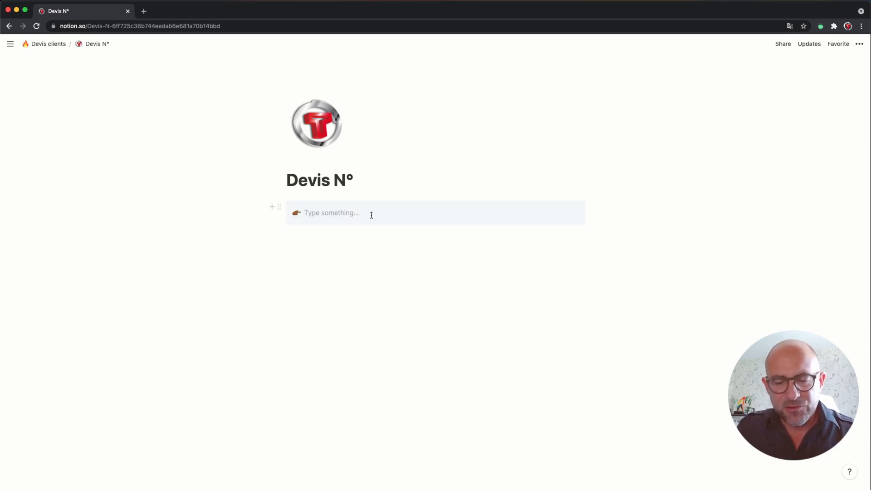
{"action": "type", "text": "T"}
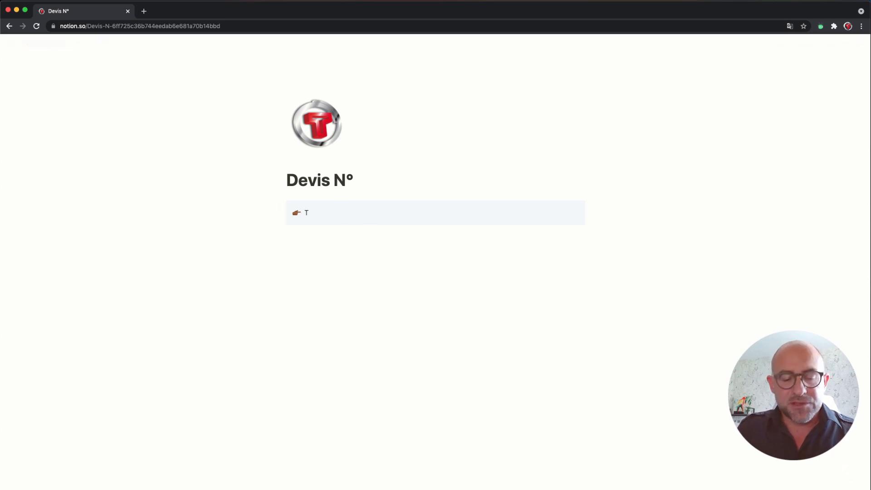
{"action": "type", "text": "alandria s"}
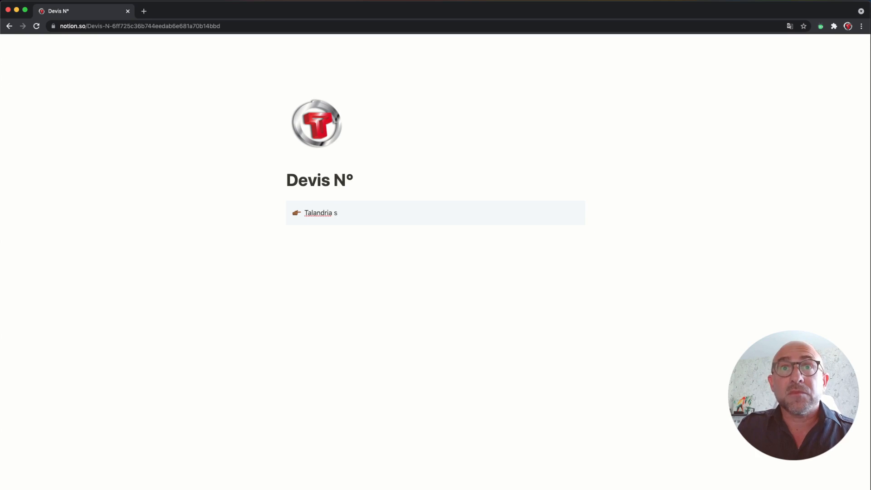
{"action": "key", "text": "BackSpace"}
{"action": "type", "text": "Stu"}
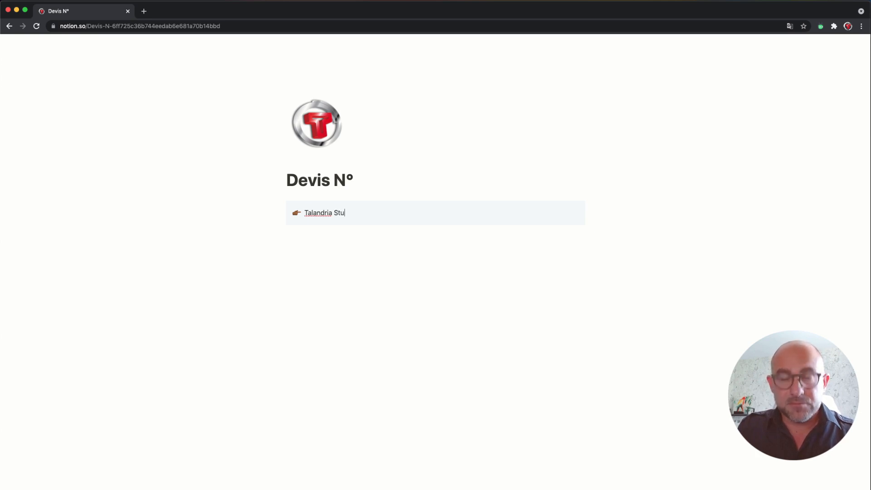
{"action": "type", "text": "dio"}
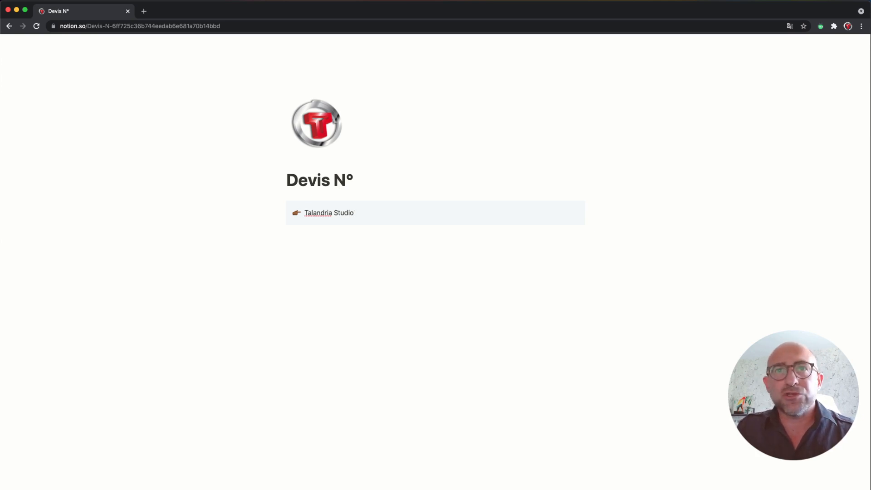
{"action": "key", "text": "Return"}
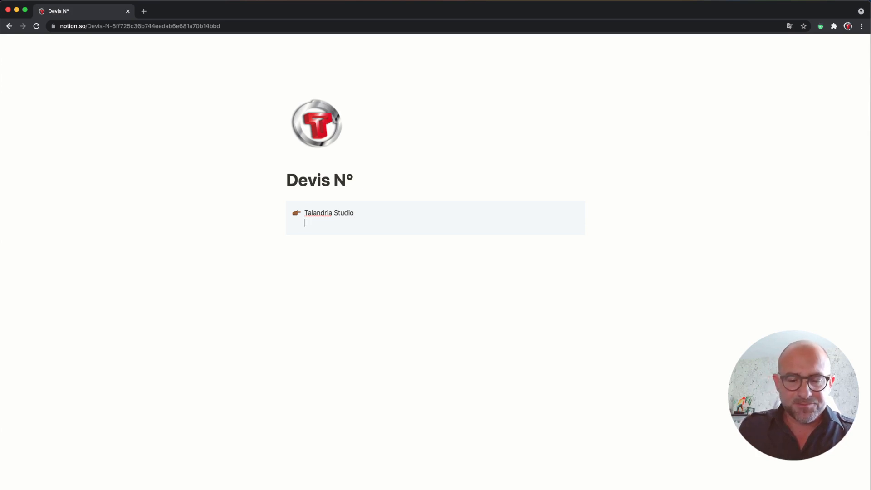
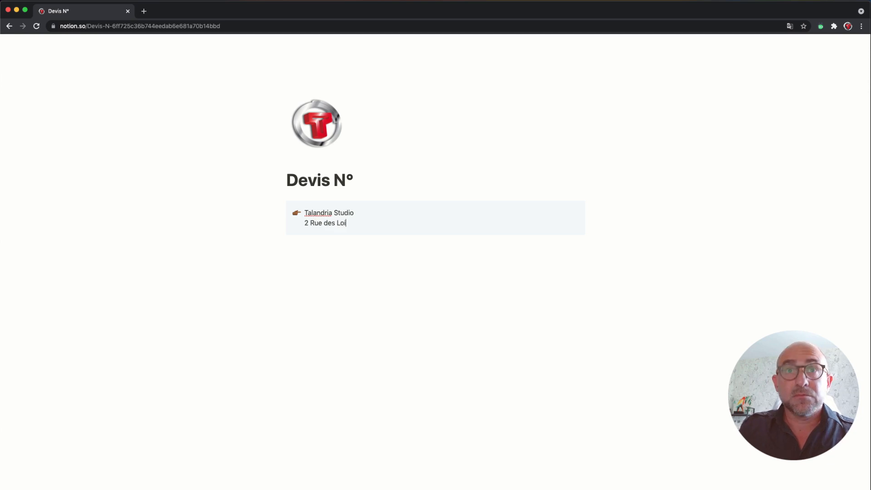
{"action": "key", "text": "shift+Return"}
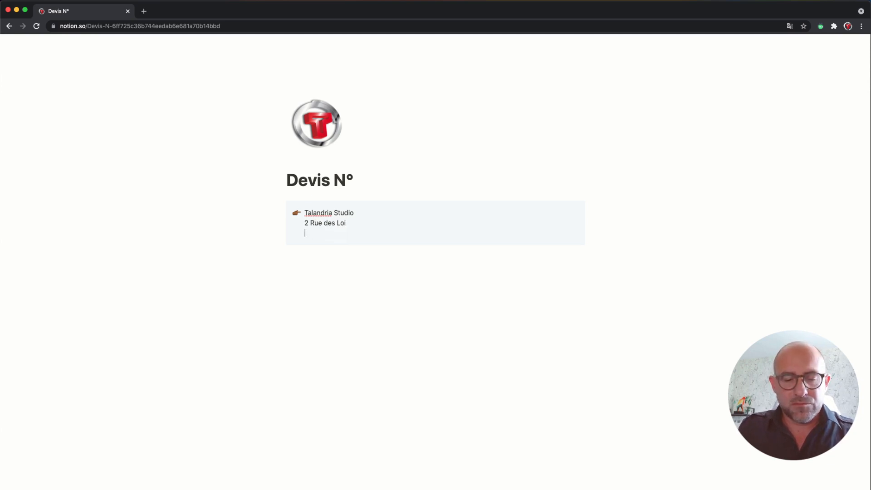
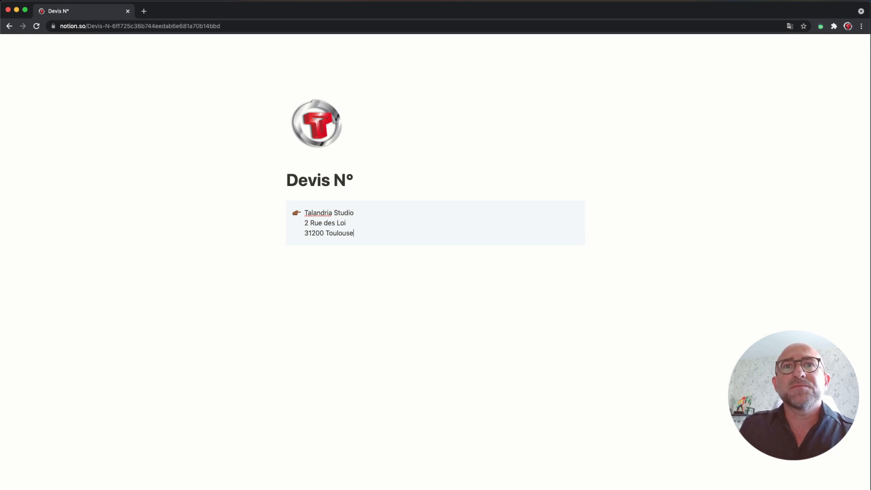
{"action": "left_click_drag", "start_coordinate": [355, 234], "coordinate": [304, 210]}
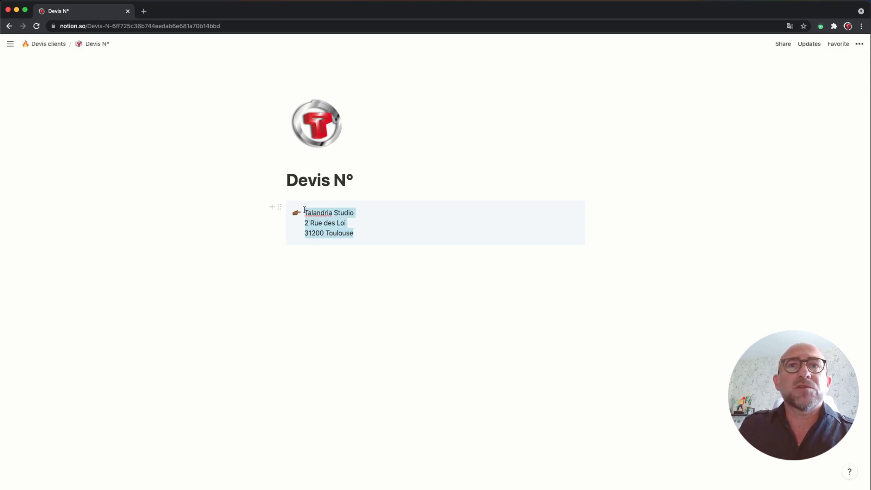
{"action": "left_click", "coordinate": [366, 229]}
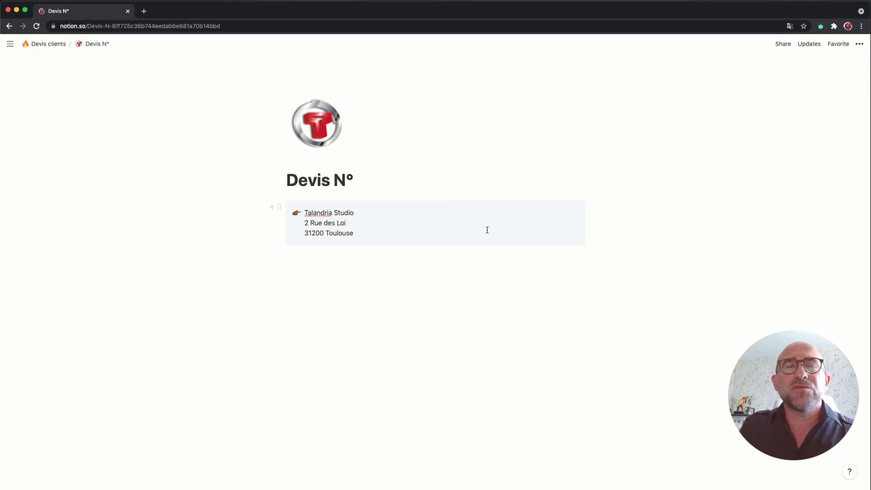
Step: Insert a new callout below the address with a dark skin-tone pointing-up hand icon
{"action": "left_click", "coordinate": [272, 209]}
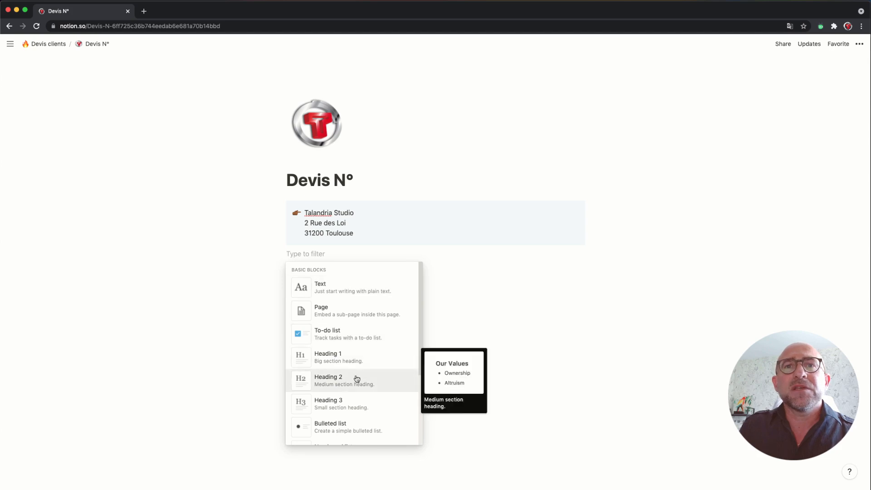
{"action": "scroll", "coordinate": [357, 379], "scroll_direction": "down", "scroll_amount": 3}
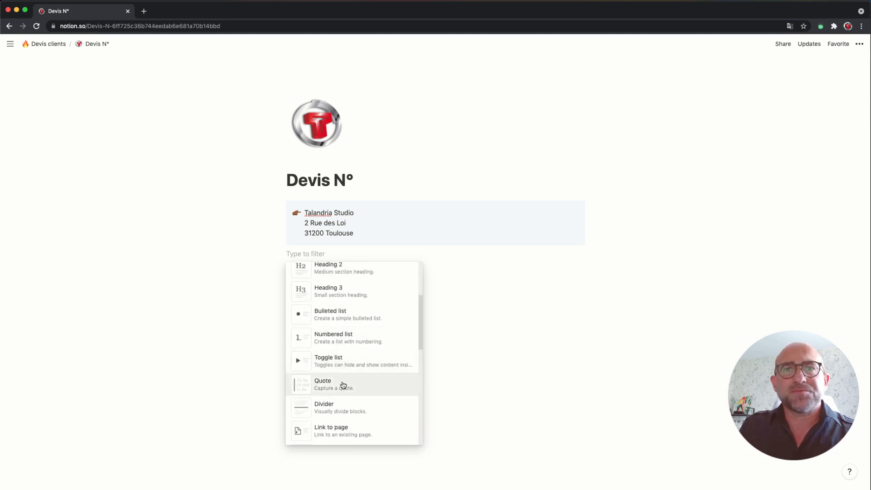
{"action": "scroll", "coordinate": [343, 388], "scroll_direction": "down", "scroll_amount": 2}
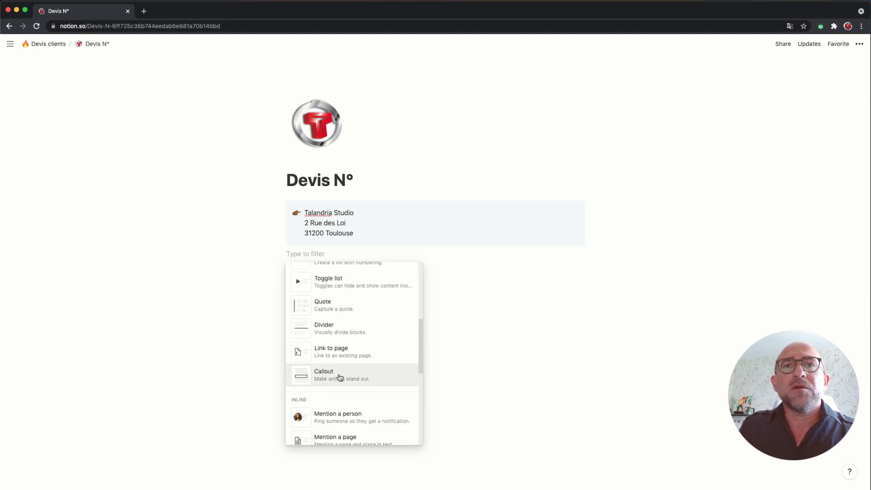
{"action": "left_click", "coordinate": [342, 379]}
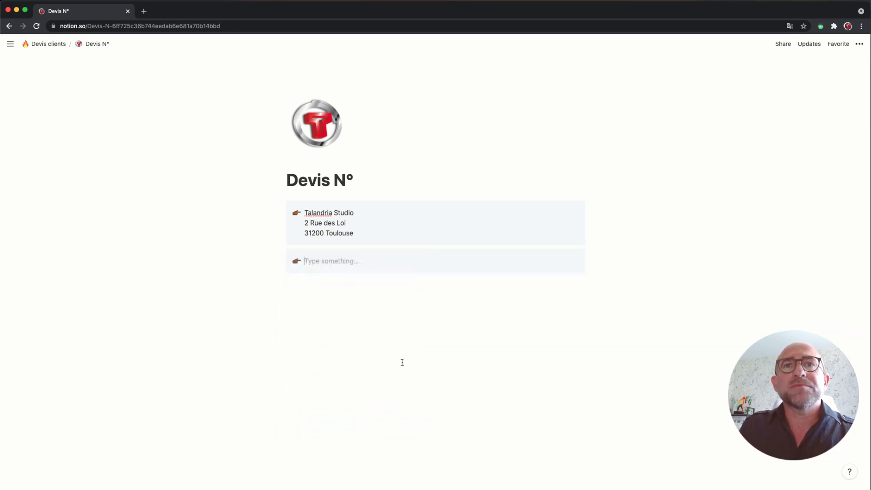
{"action": "left_click", "coordinate": [297, 261]}
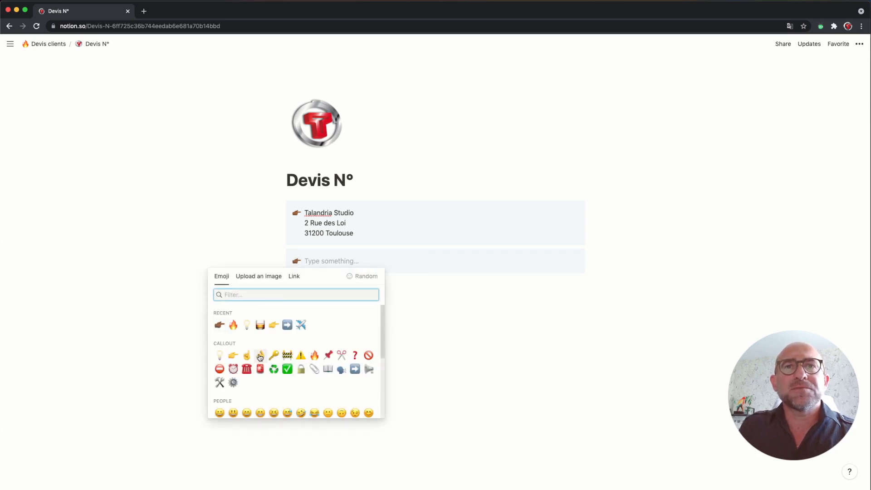
{"action": "left_click", "coordinate": [246, 357]}
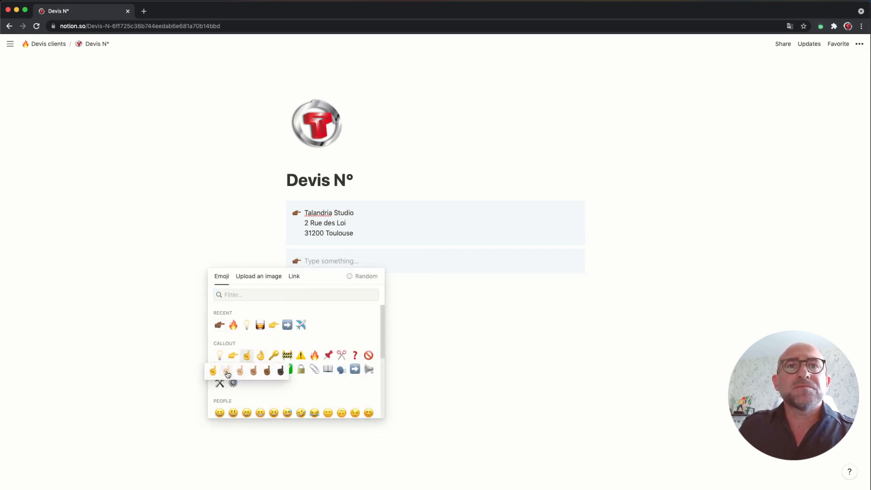
{"action": "left_click", "coordinate": [268, 371]}
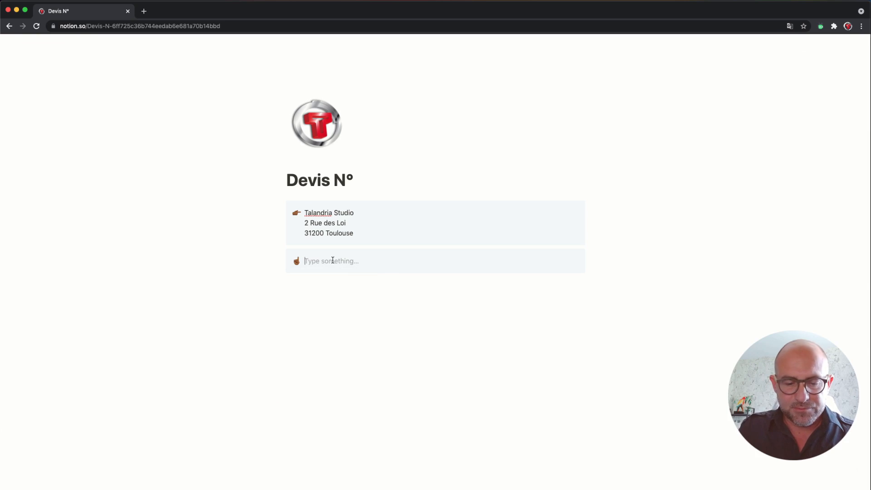
Step: Type the client block on three lines: Notion Tech, 56 road new, 87600 United State
{"action": "type", "text": "Notion "}
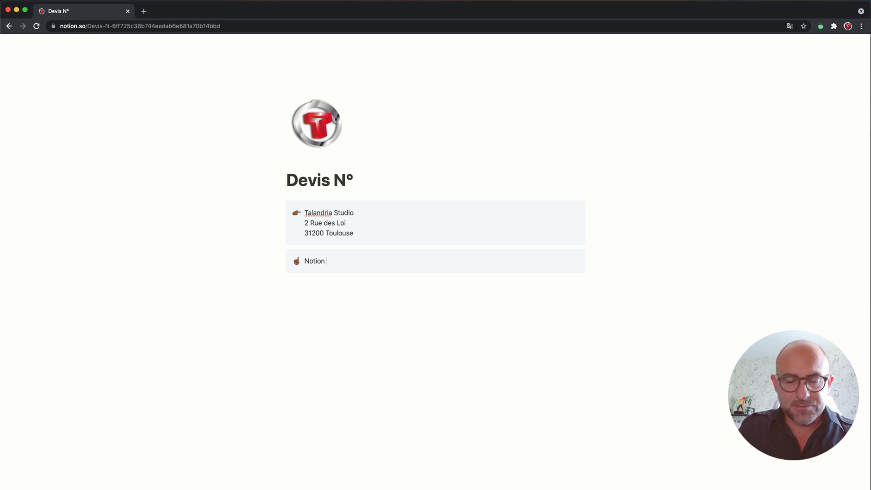
{"action": "type", "text": "Tech"}
{"action": "key", "text": "Return"}
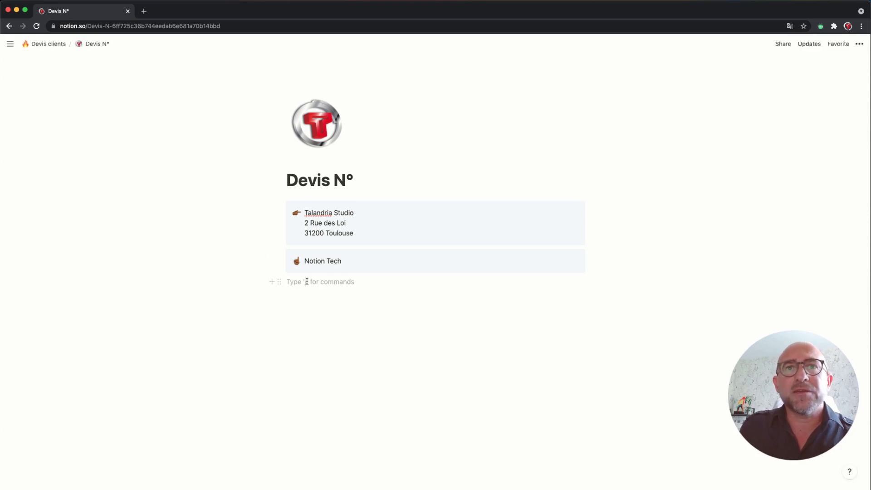
{"action": "left_click", "coordinate": [352, 264]}
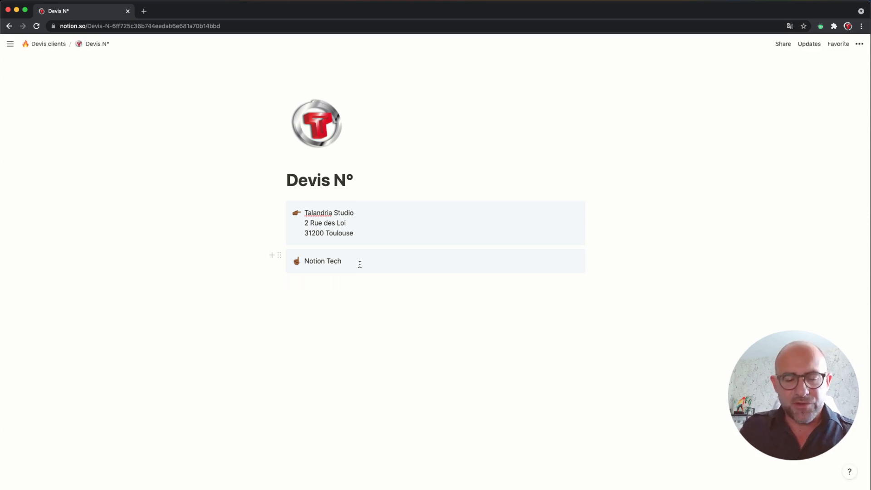
{"action": "key", "text": "shift+Return"}
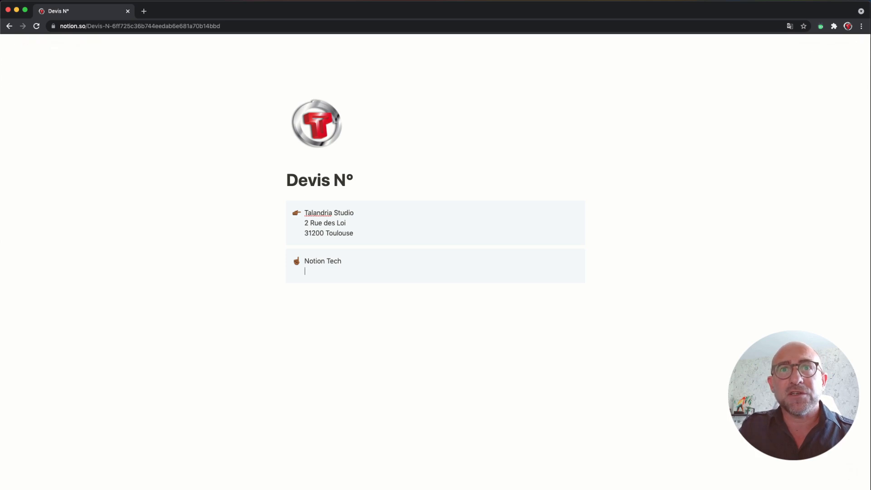
{"action": "type", "text": "56 "}
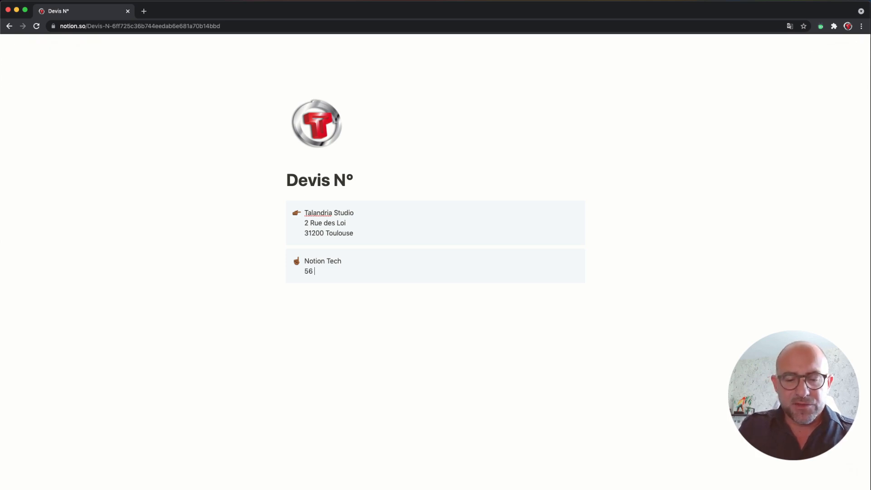
{"action": "type", "text": "ro"}
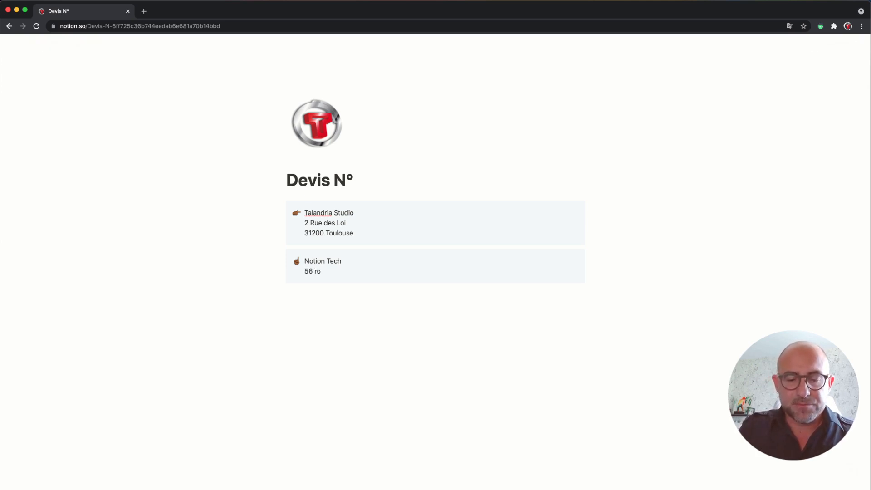
{"action": "type", "text": "ad"}
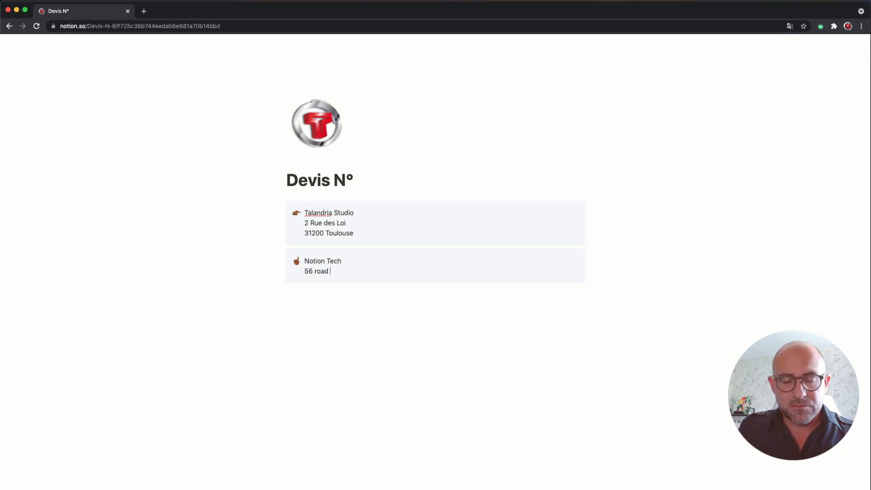
{"action": "type", "text": " new"}
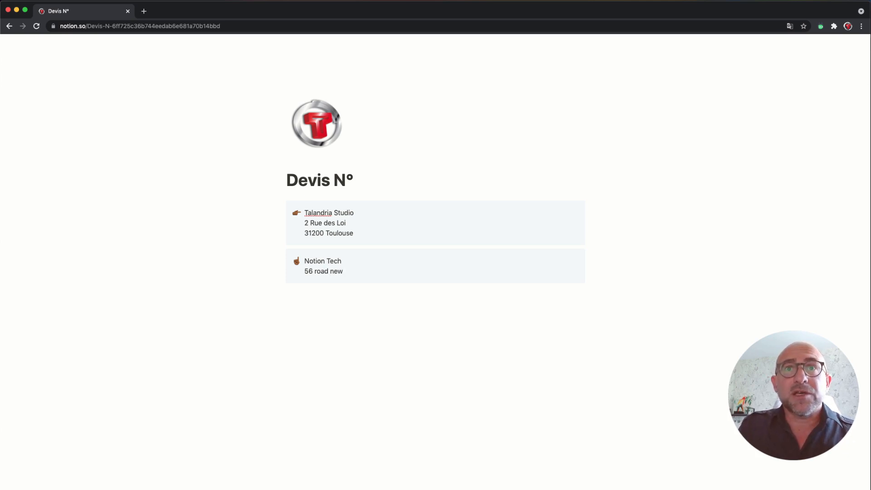
{"action": "key", "text": "shift+Return"}
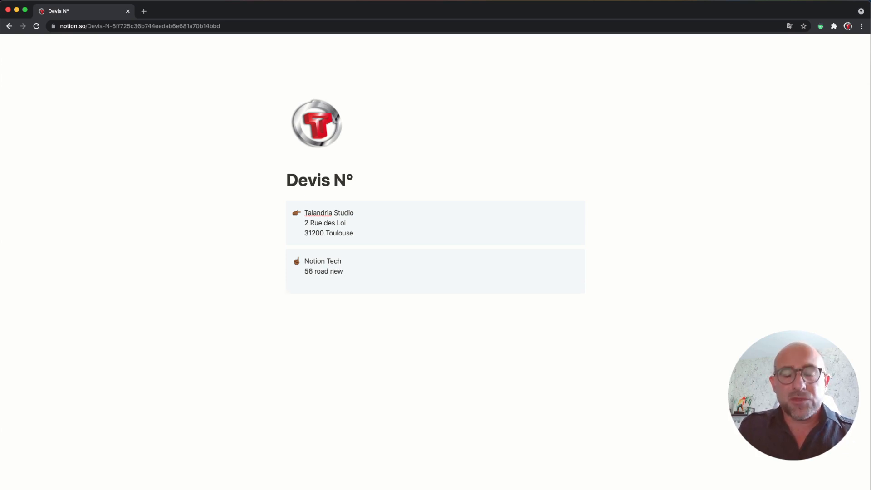
{"action": "type", "text": "87600"}
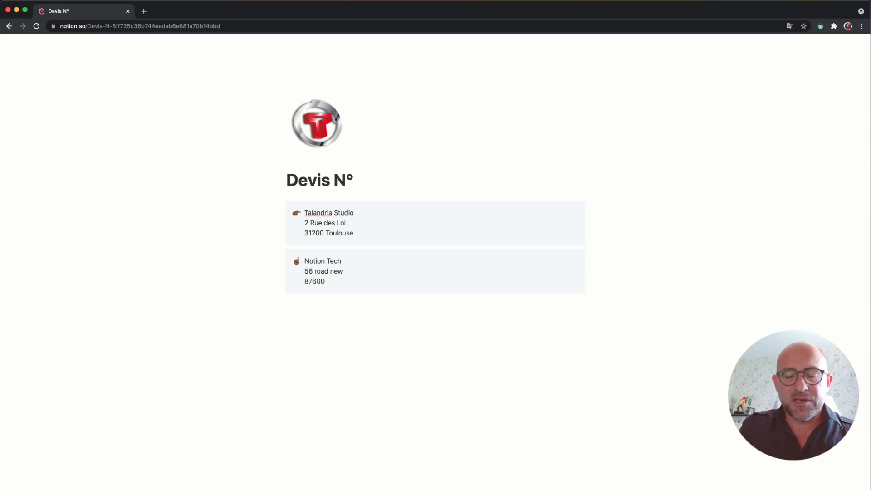
{"action": "type", "text": " United"}
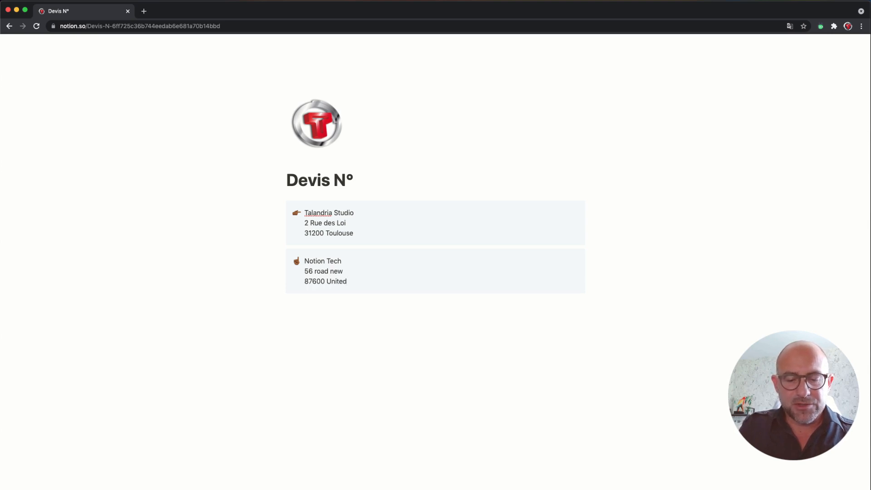
{"action": "type", "text": " Sat"}
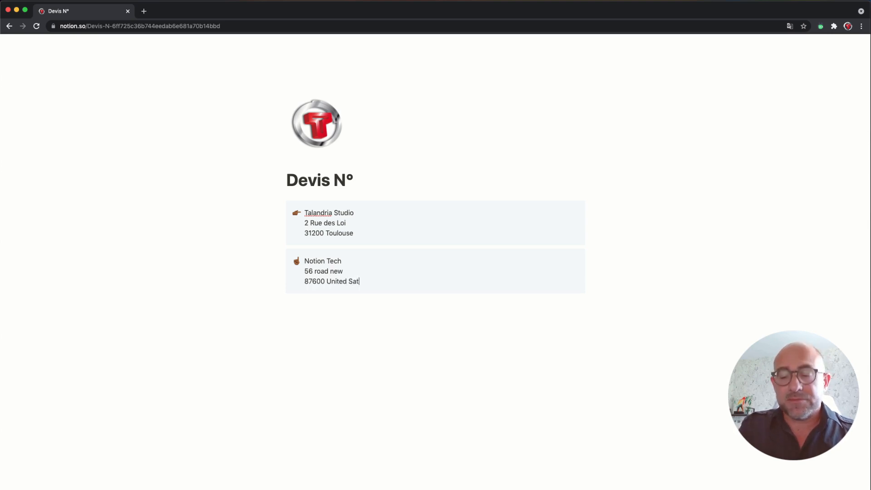
{"action": "key", "text": "BackSpace"}
{"action": "key", "text": "BackSpace"}
{"action": "type", "text": "te"}
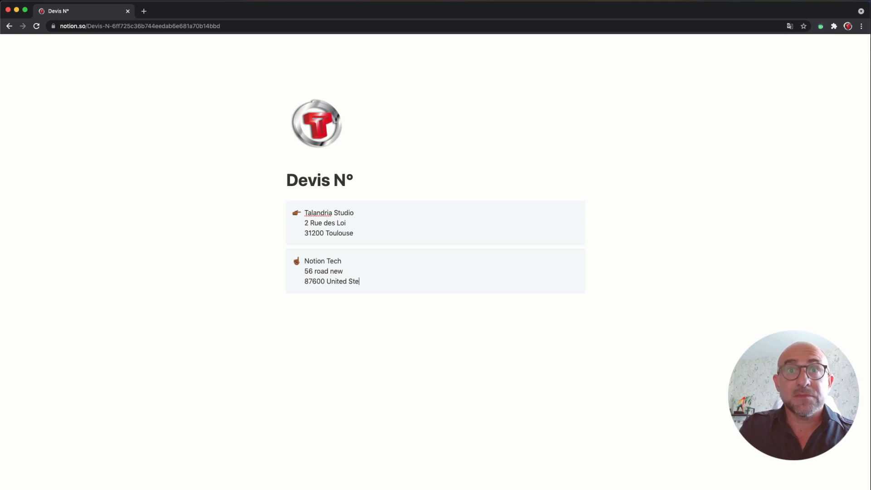
{"action": "key", "text": "BackSpace"}
{"action": "type", "text": "ate"}
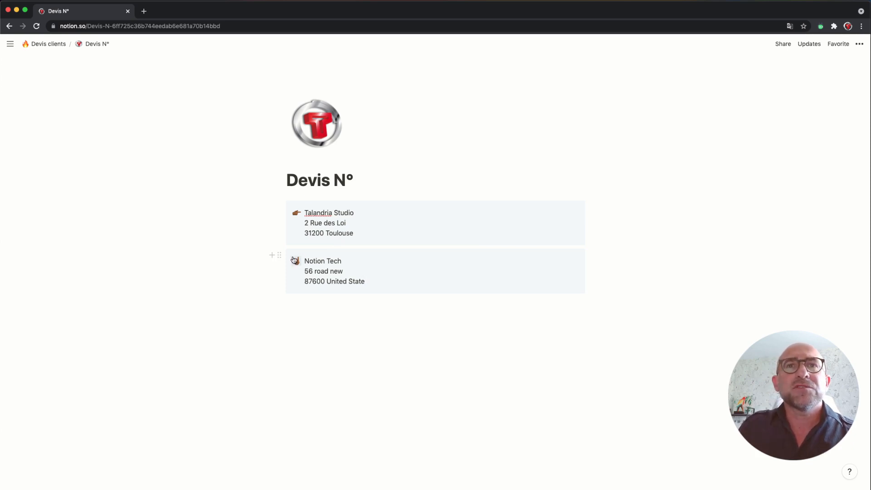
Step: Place the Notion Tech callout beside the Talandria Studio callout as two resized columns
{"action": "left_click_drag", "start_coordinate": [278, 255], "coordinate": [596, 214]}
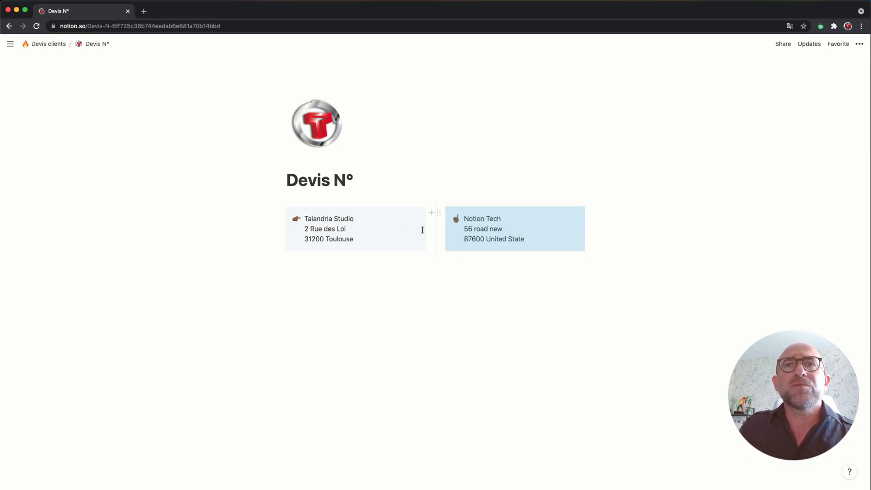
{"action": "left_click_drag", "start_coordinate": [436, 229], "coordinate": [459, 258]}
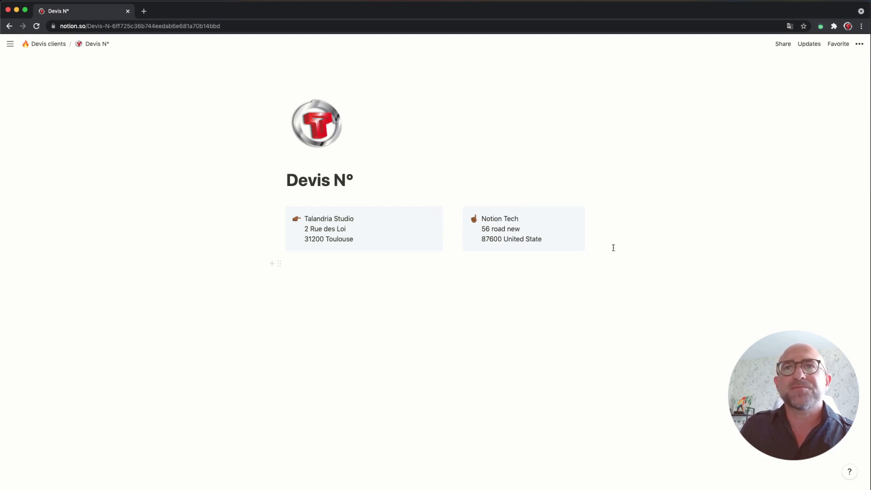
{"action": "left_click", "coordinate": [320, 275]}
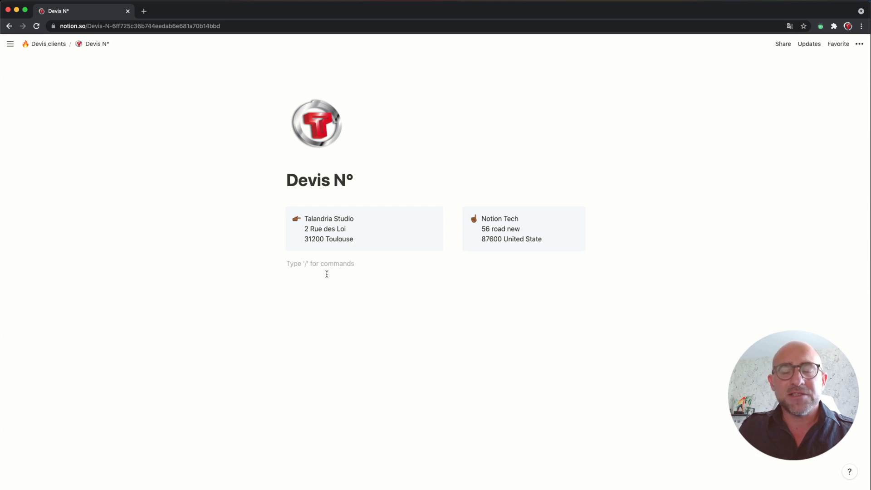
{"action": "type", "text": "/"}
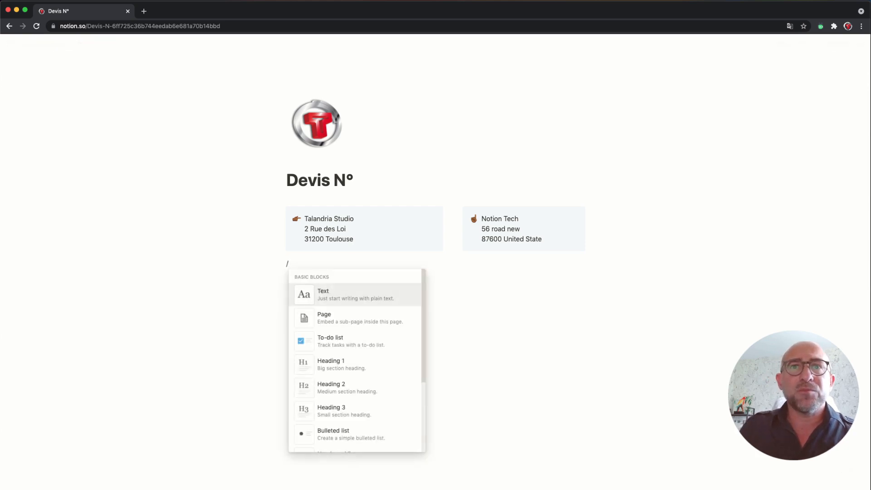
Step: Add a Heading 3 under the callouts reading 'Designation : Refonte site web'
{"action": "left_click", "coordinate": [344, 409]}
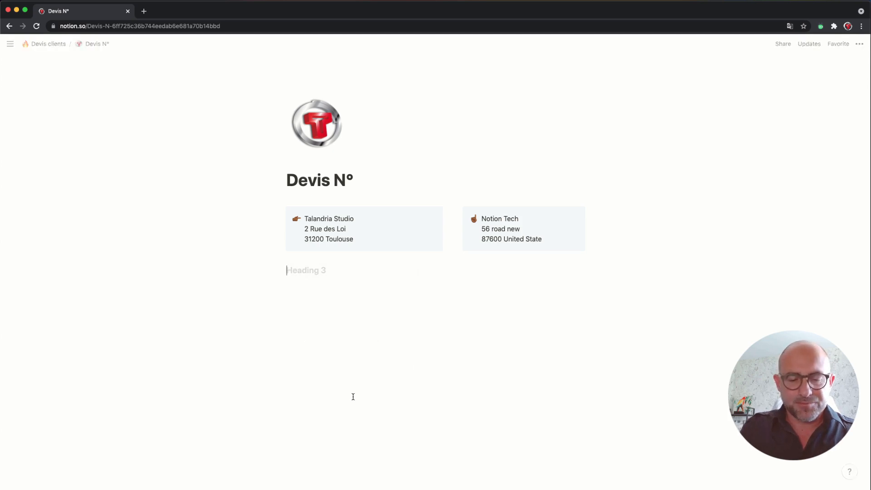
{"action": "type", "text": "Designation"}
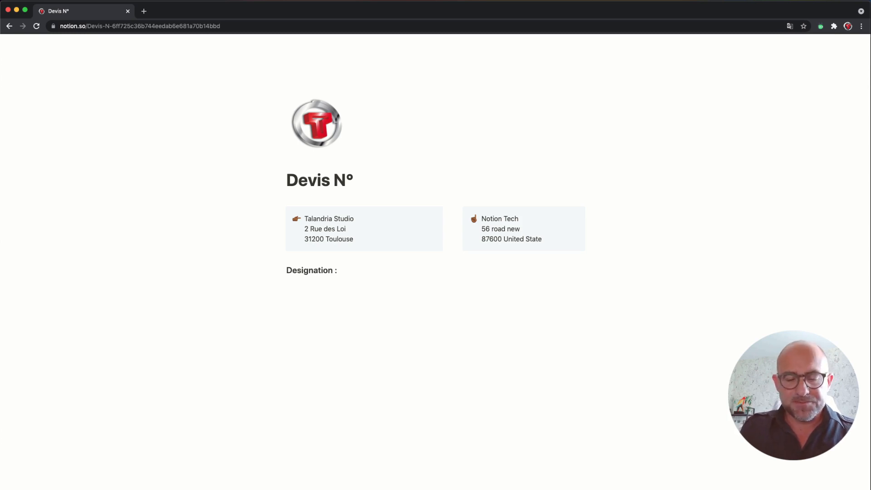
{"action": "type", "text": ": Refonte "}
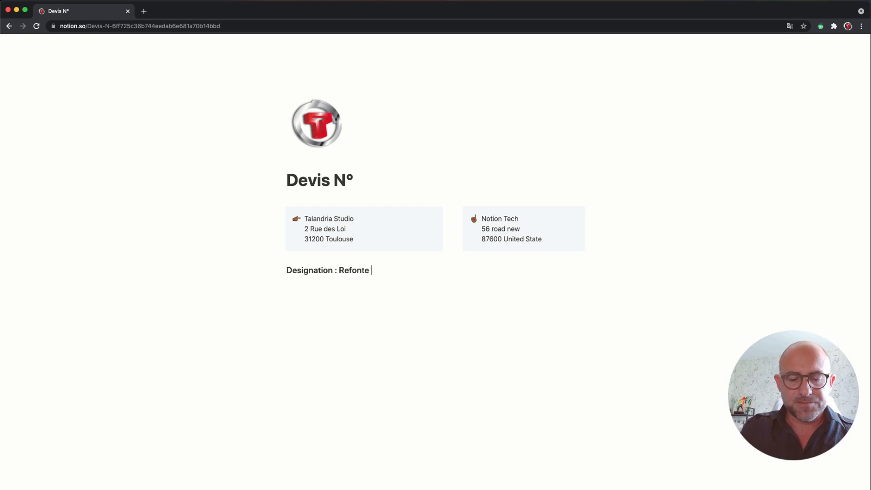
{"action": "type", "text": "site web"}
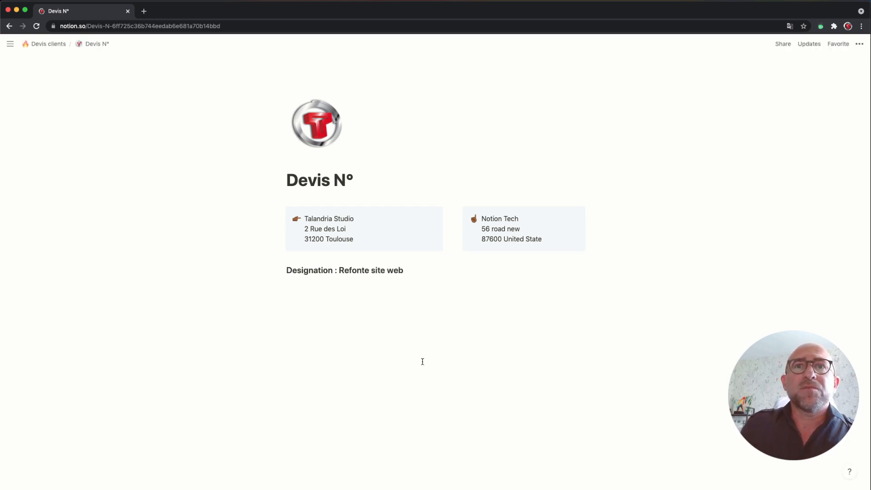
{"action": "left_click", "coordinate": [281, 271]}
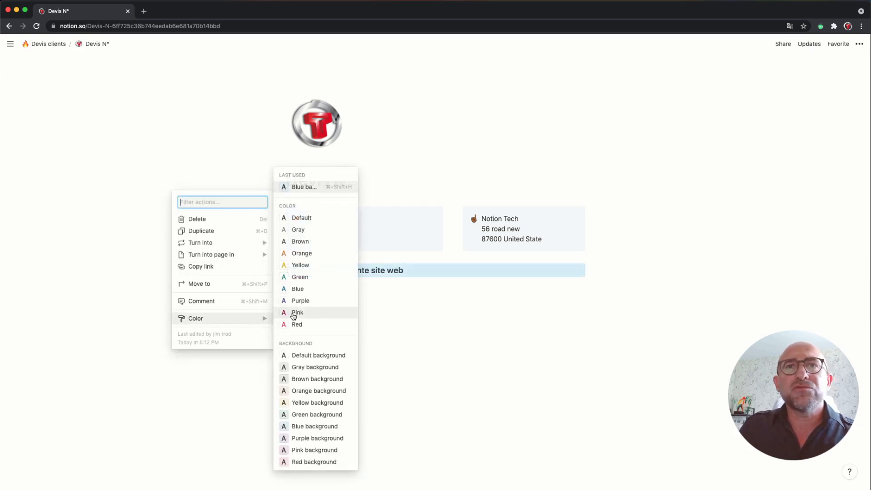
Step: Set the Designation heading's text color to Blue
{"action": "left_click", "coordinate": [305, 288]}
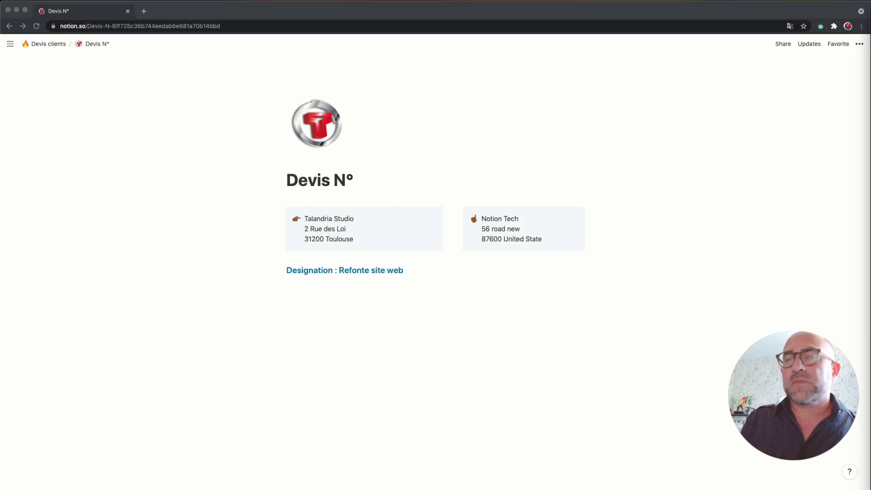
{"action": "left_click", "coordinate": [322, 302]}
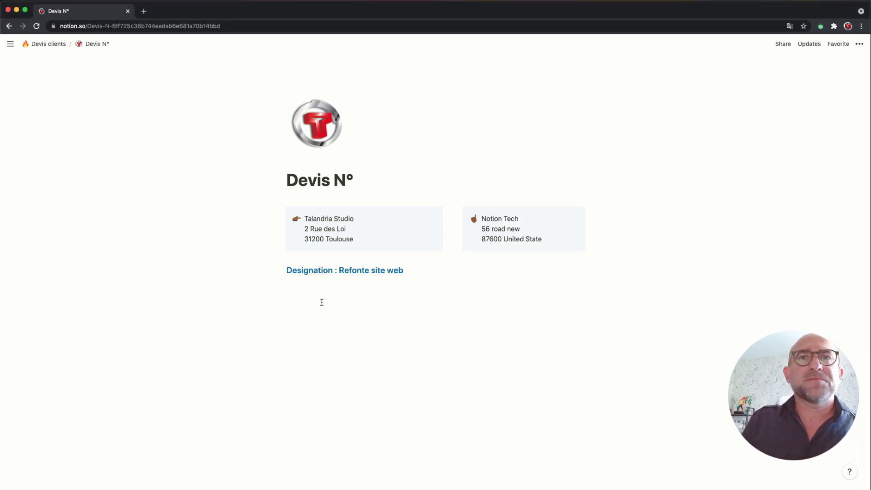
Step: Insert an inline table via /table below the heading and title it 'Détail'
{"action": "left_click", "coordinate": [318, 300]}
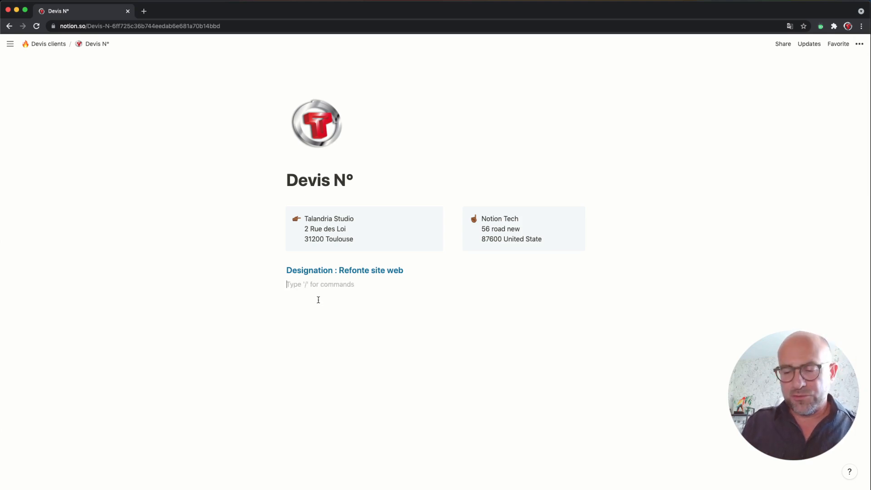
{"action": "type", "text": "/"}
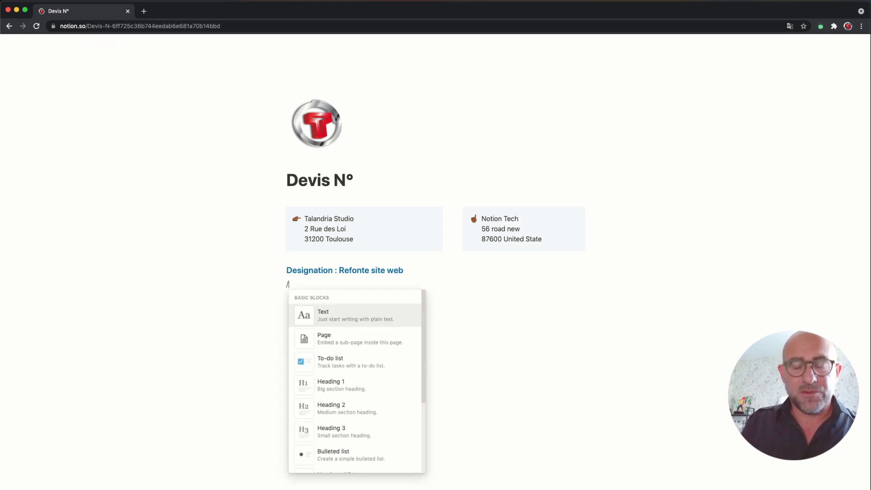
{"action": "type", "text": "table"}
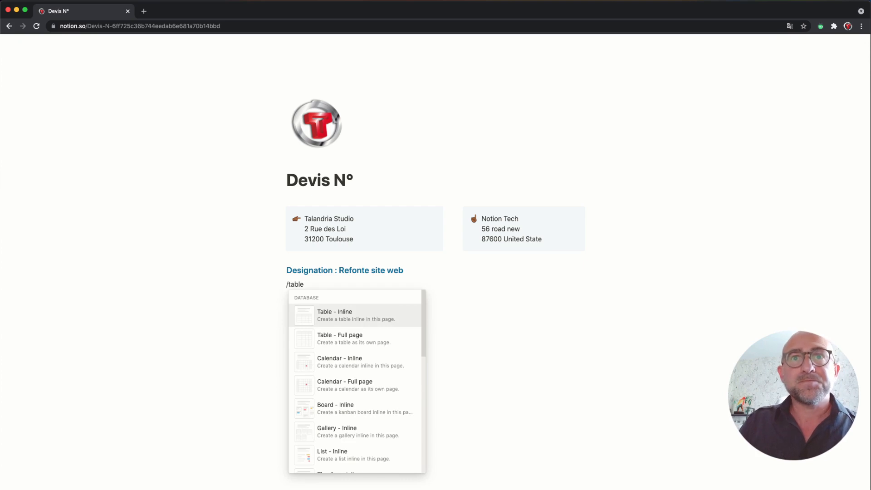
{"action": "left_click", "coordinate": [331, 321]}
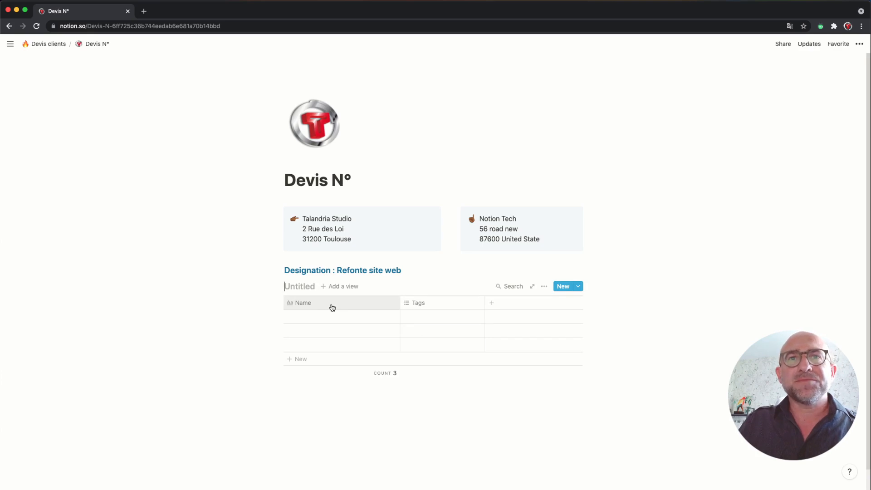
{"action": "type", "text": "Déa"}
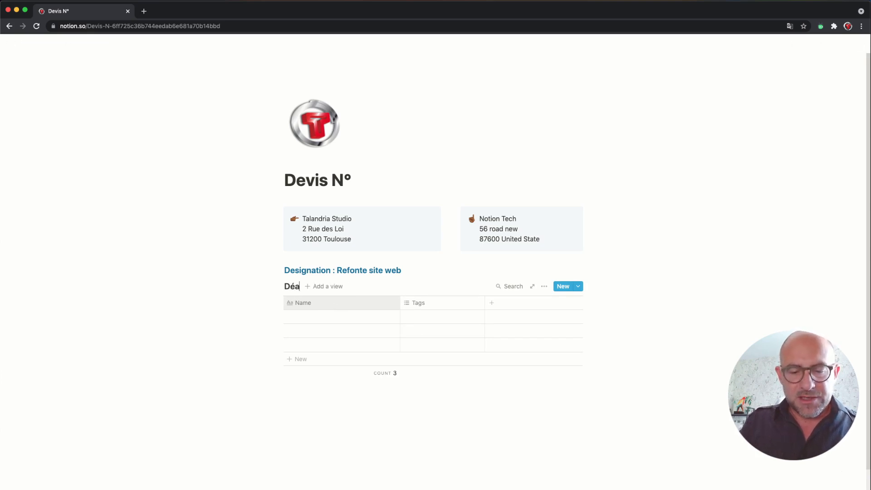
{"action": "key", "text": "BackSpace"}
{"action": "type", "text": "tail"}
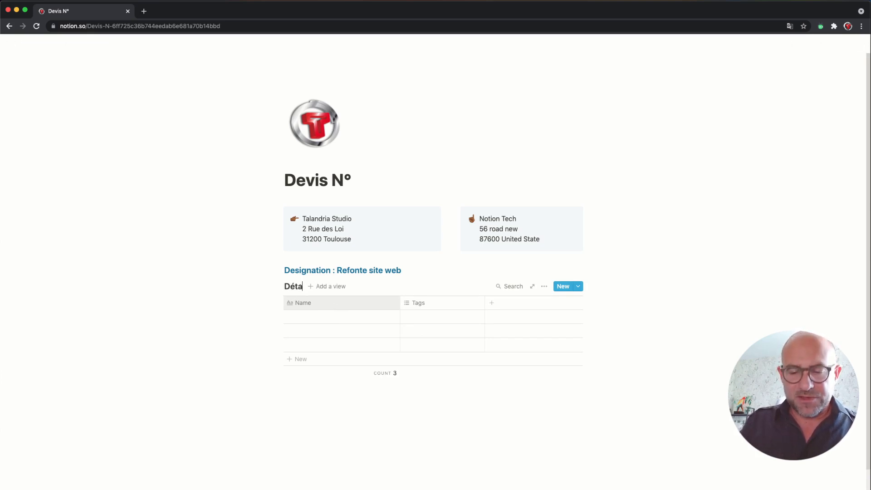
Step: Rename the table's Name column to 'description'
{"action": "left_click", "coordinate": [321, 304]}
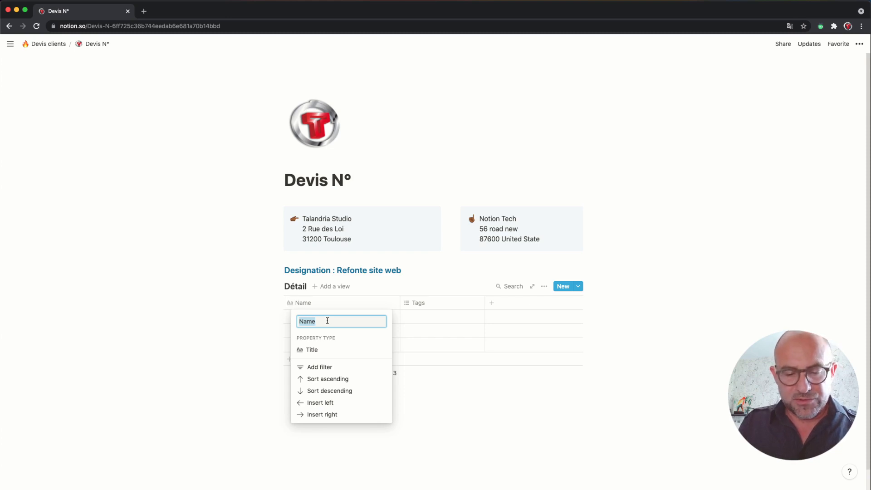
{"action": "type", "text": "desc"}
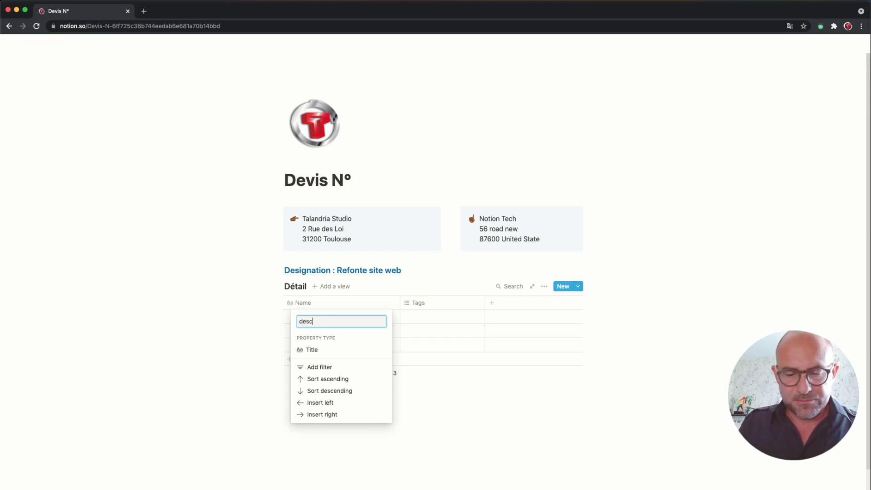
{"action": "type", "text": "ription"}
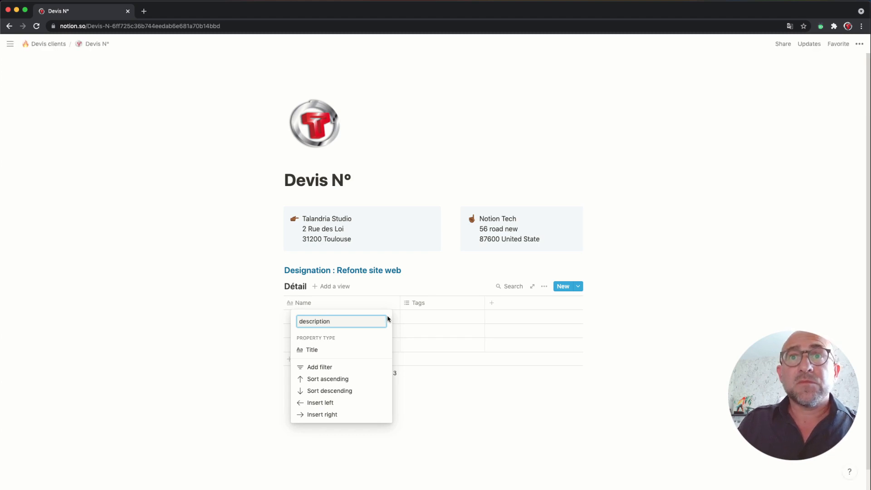
{"action": "key", "text": "Return"}
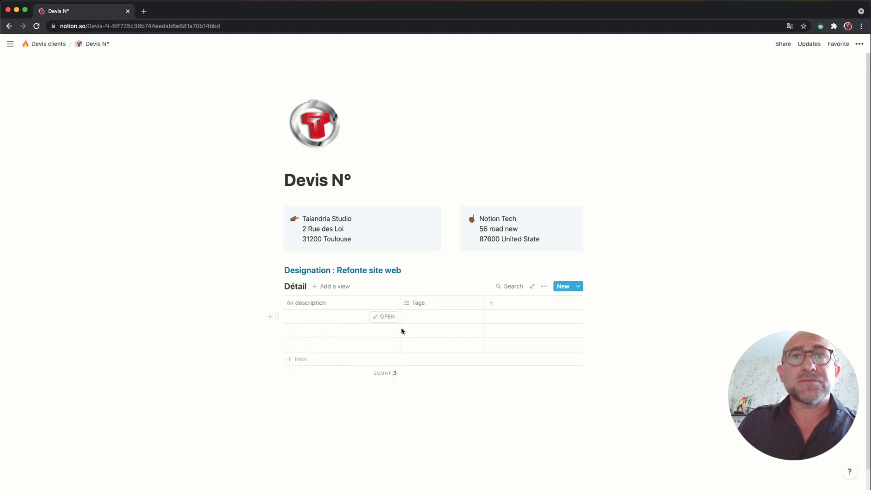
Step: Turn the Tags column into a Number column named 'tarif' and narrow it
{"action": "left_click", "coordinate": [429, 308]}
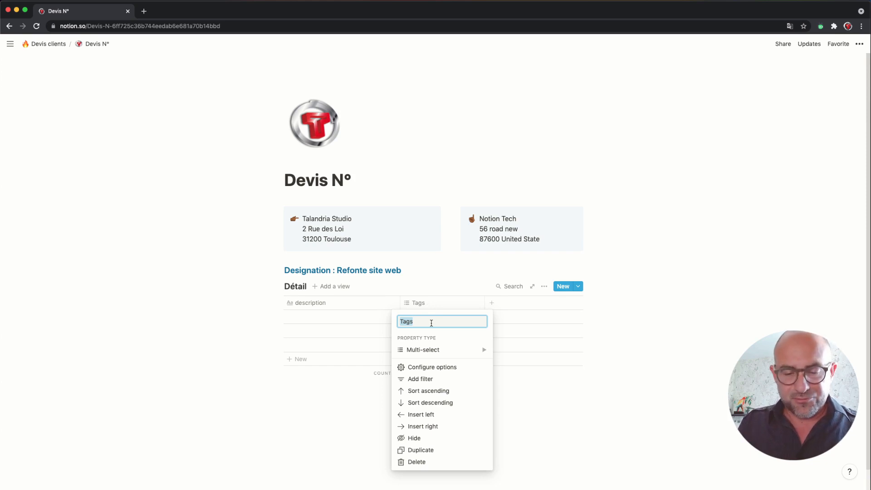
{"action": "type", "text": "tarif"}
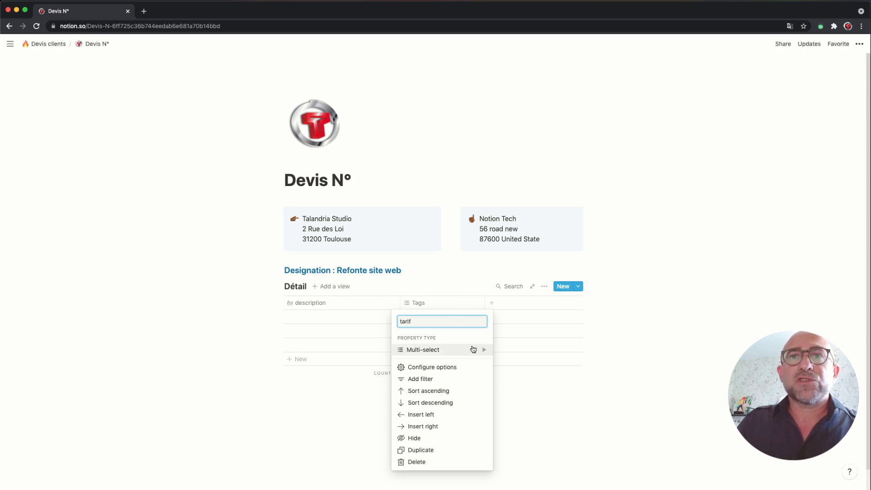
{"action": "mouse_move", "coordinate": [479, 350]}
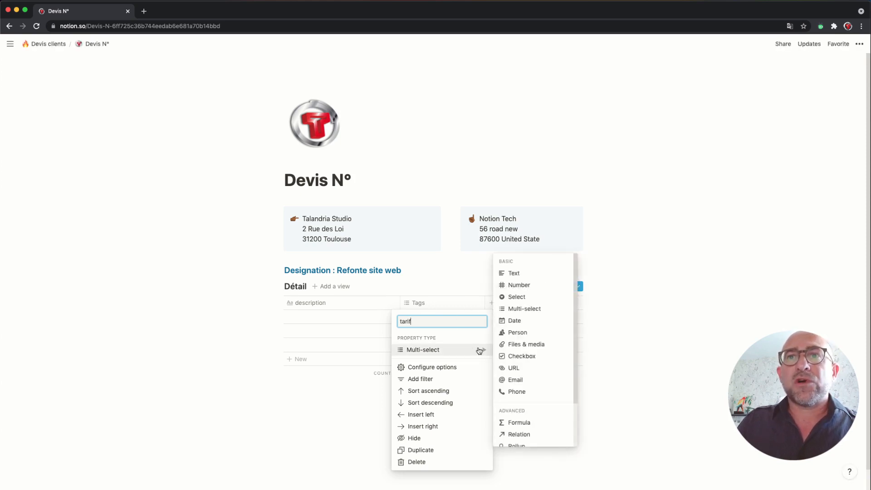
{"action": "left_click", "coordinate": [525, 285]}
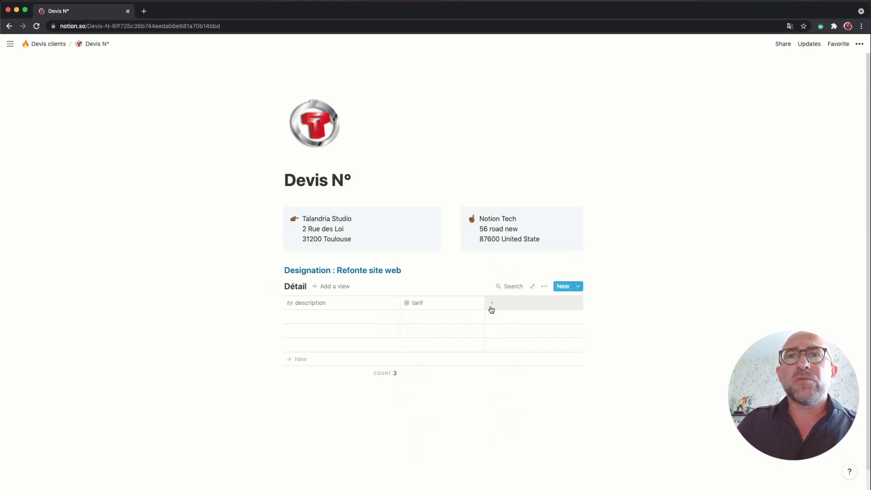
{"action": "left_click_drag", "start_coordinate": [485, 304], "coordinate": [454, 304]}
Step: Add a Number column named 'Qte' to the Détail table
{"action": "left_click", "coordinate": [466, 305]}
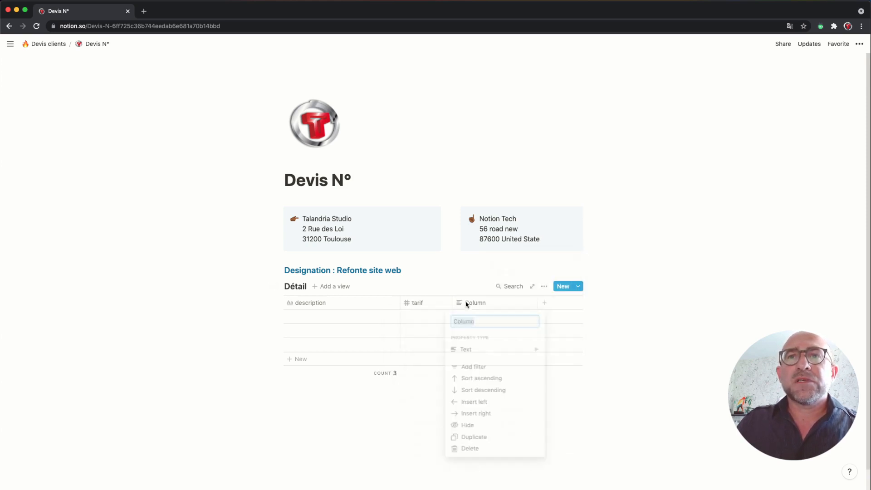
{"action": "type", "text": "Qye"}
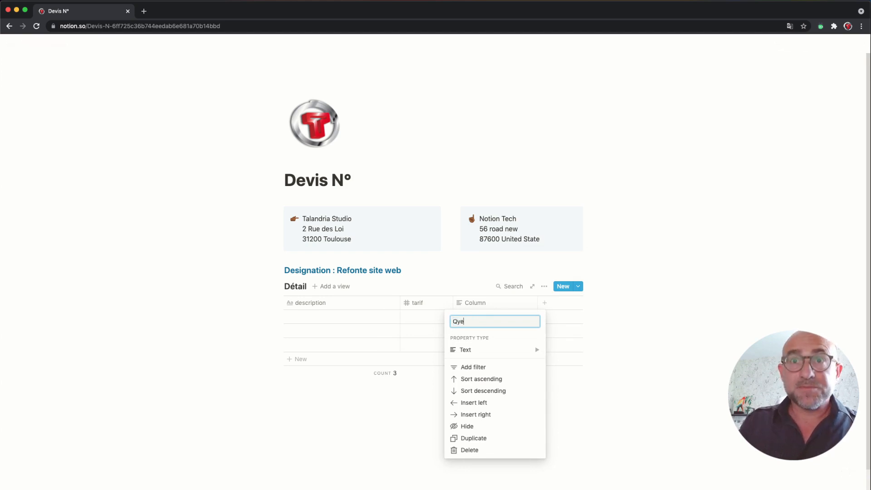
{"action": "left_click", "coordinate": [501, 353]}
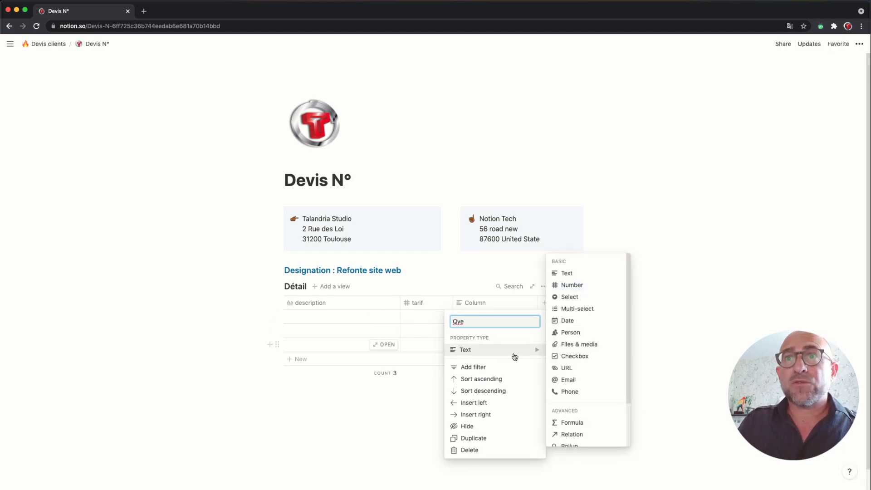
{"action": "left_click", "coordinate": [563, 285]}
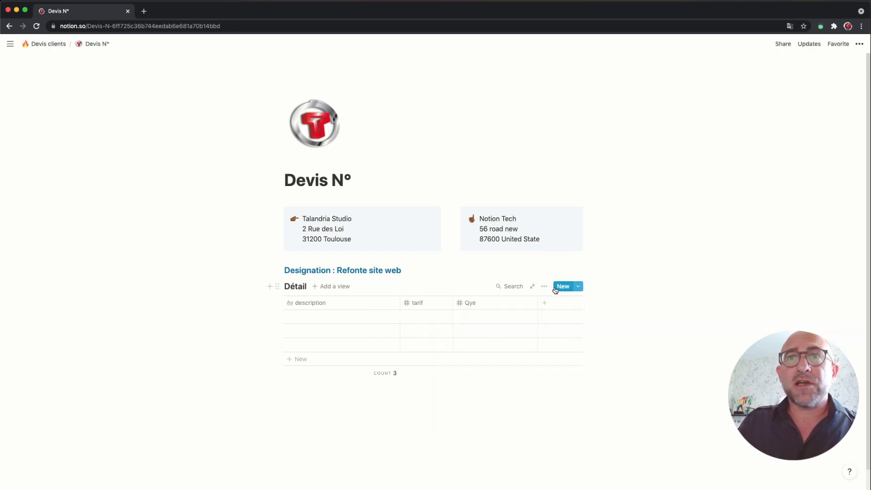
{"action": "left_click", "coordinate": [483, 304]}
{"action": "left_click", "coordinate": [460, 322]}
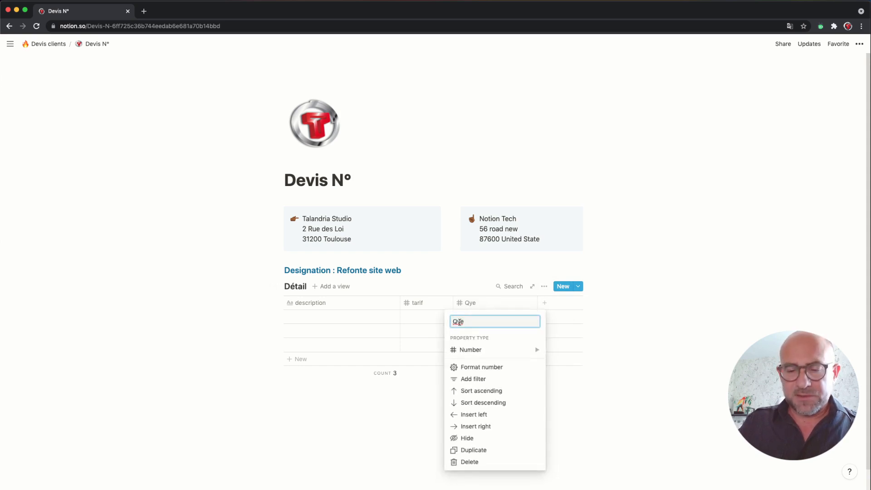
{"action": "key", "text": "BackSpace"}
{"action": "type", "text": "t"}
{"action": "left_click", "coordinate": [553, 305]}
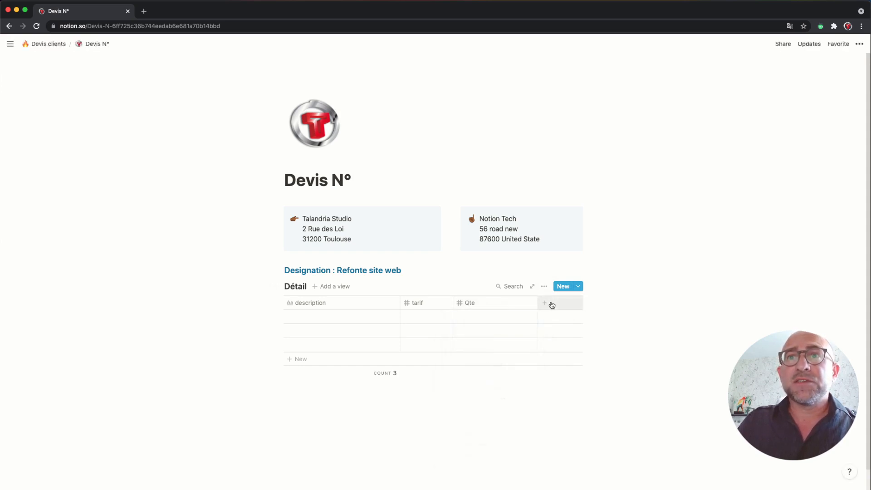
Step: Add a Formula column named 'Total HT'
{"action": "left_click", "coordinate": [553, 304]}
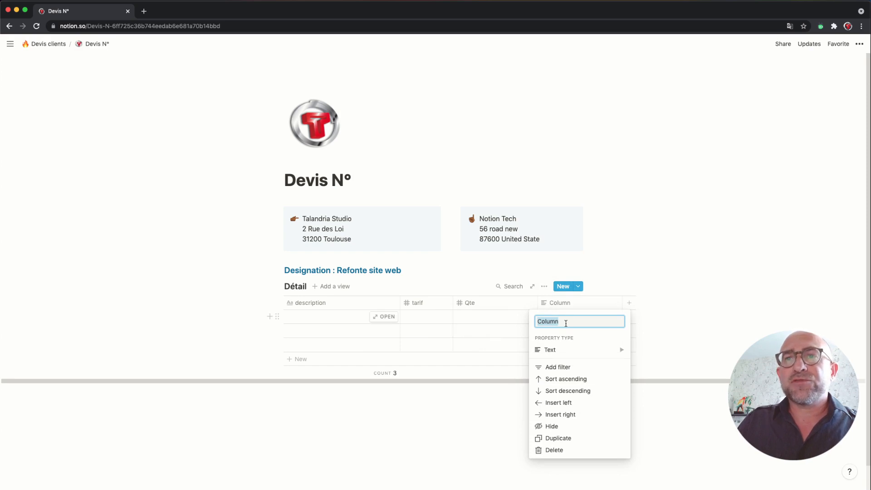
{"action": "mouse_move", "coordinate": [576, 355]}
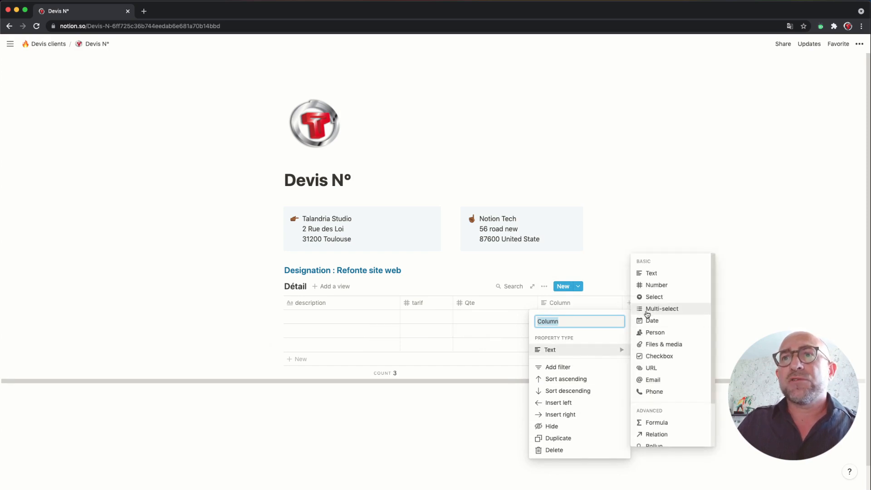
{"action": "left_click", "coordinate": [664, 423]}
{"action": "left_click", "coordinate": [578, 304]}
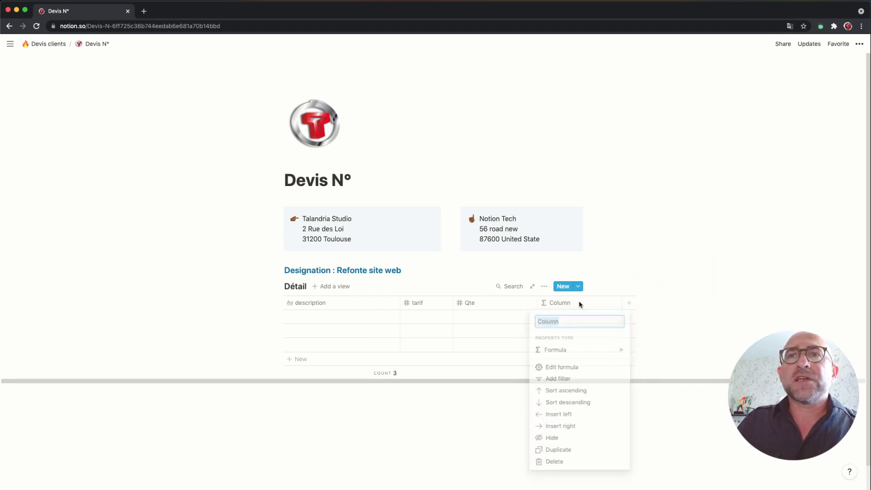
{"action": "type", "text": "Total"}
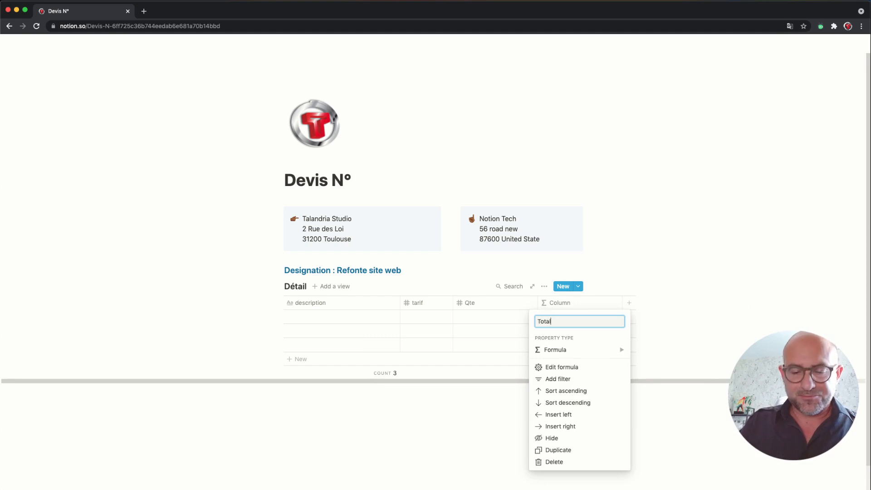
{"action": "type", "text": " HT"}
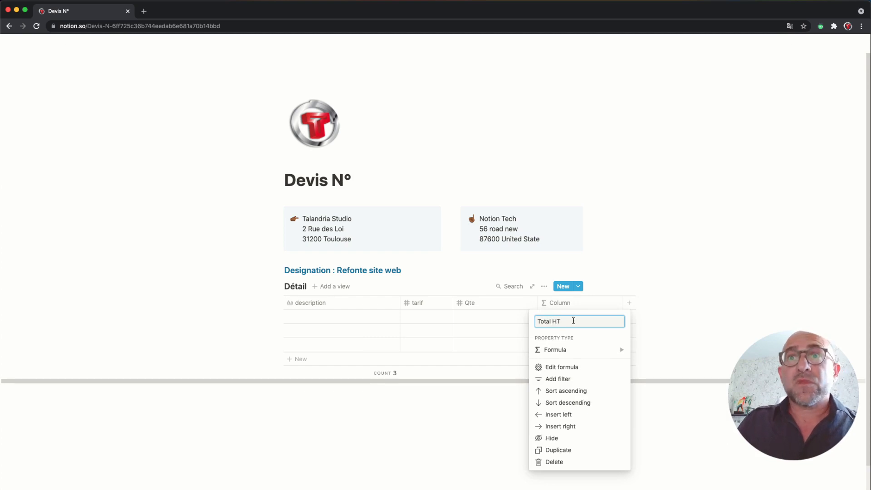
{"action": "left_click", "coordinate": [489, 344]}
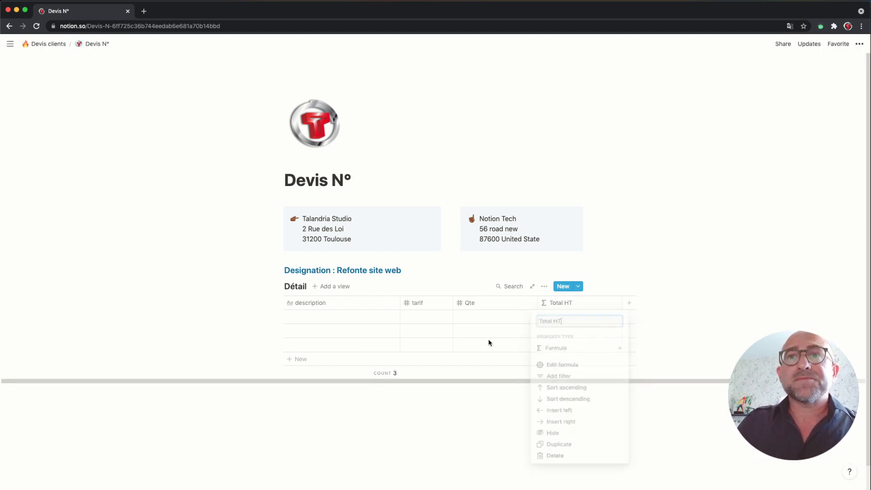
Step: Narrow the Qte column of the Détail table
{"action": "left_click", "coordinate": [336, 317]}
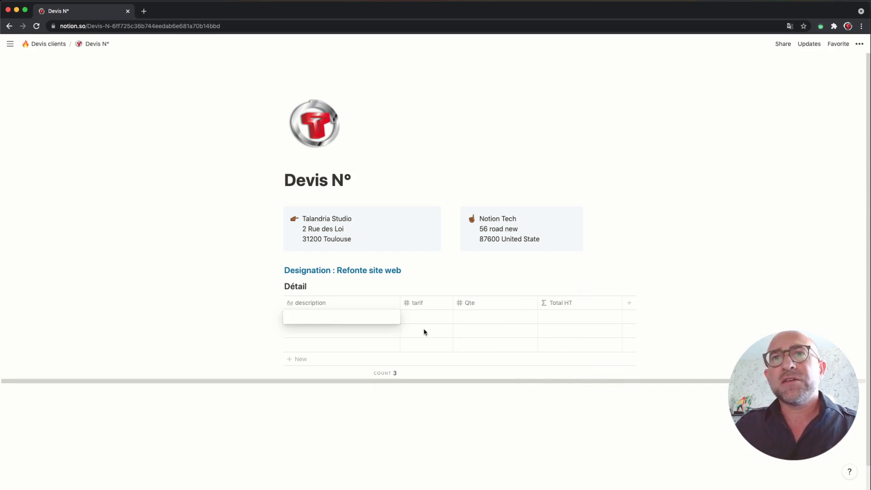
{"action": "left_click_drag", "start_coordinate": [537, 304], "coordinate": [515, 302]}
{"action": "left_click", "coordinate": [658, 318]}
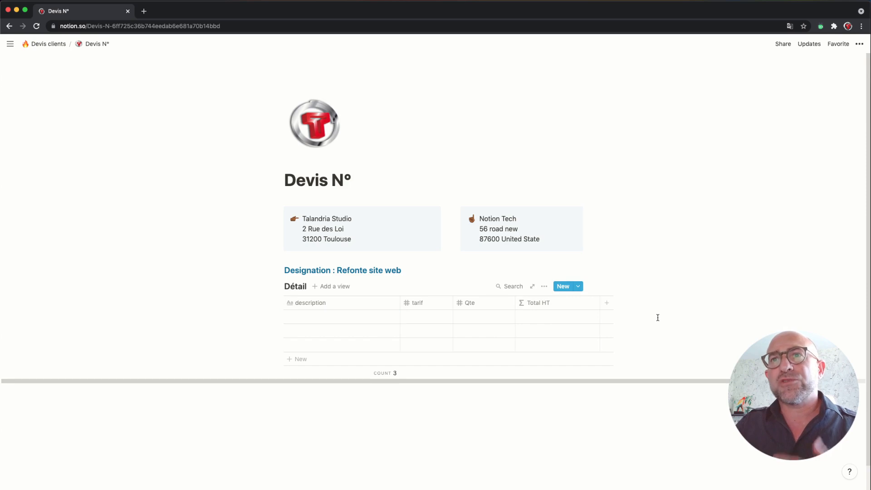
Step: Add a plain-text 'Approuvé le :' line below the Détail table
{"action": "scroll", "coordinate": [614, 331], "scroll_direction": "down", "scroll_amount": 1}
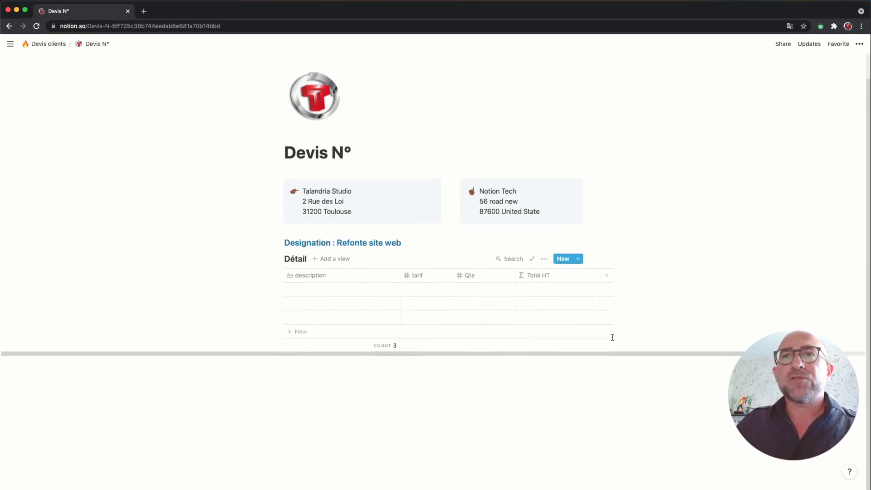
{"action": "left_click", "coordinate": [498, 377]}
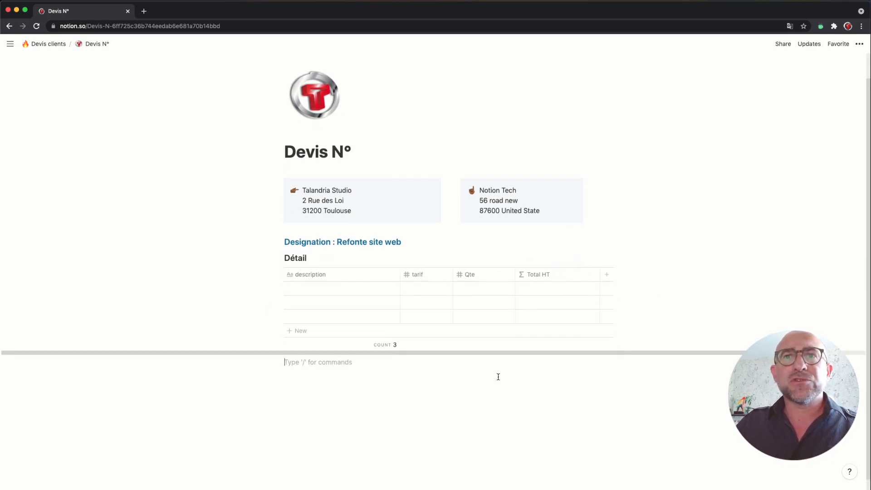
{"action": "type", "text": "/"}
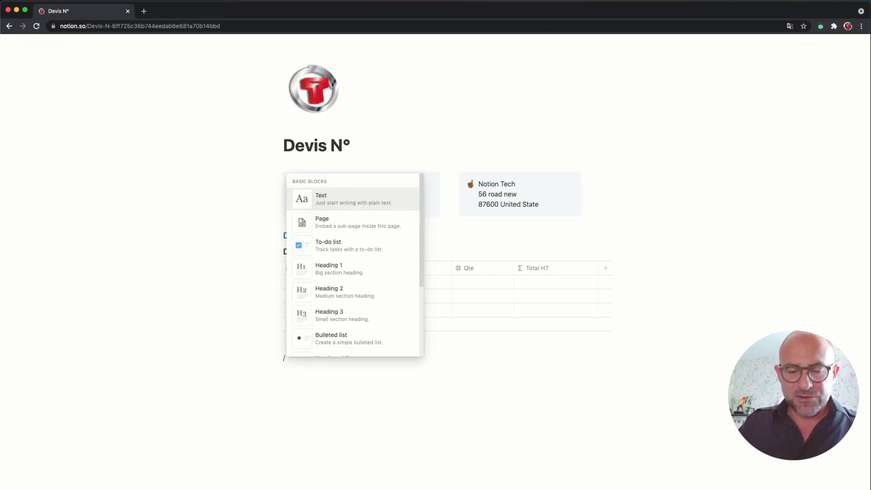
{"action": "type", "text": "text"}
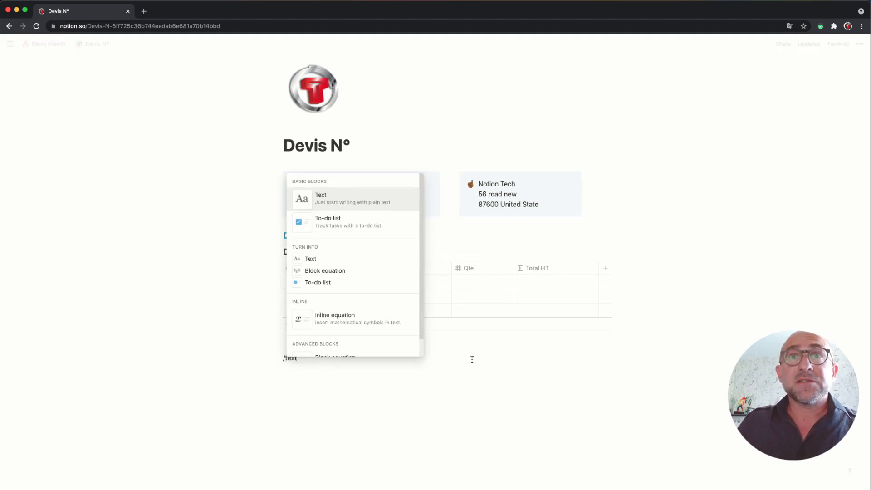
{"action": "left_click", "coordinate": [356, 203]}
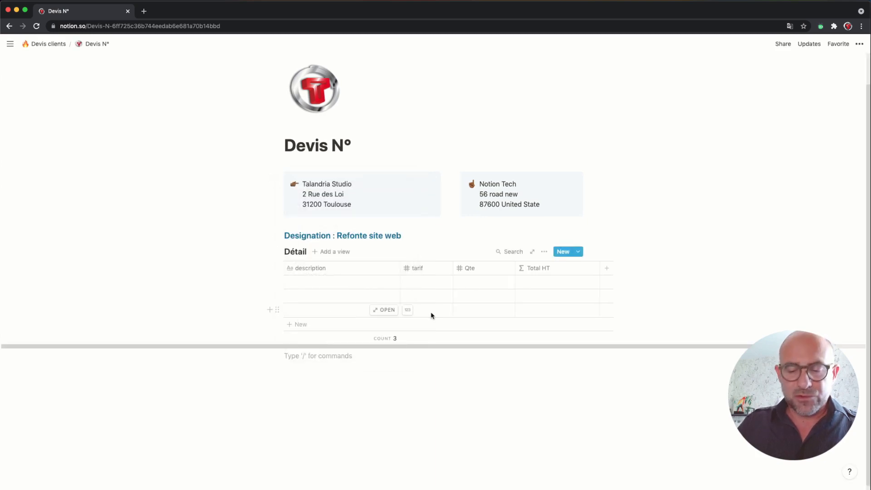
{"action": "type", "text": "Appro"}
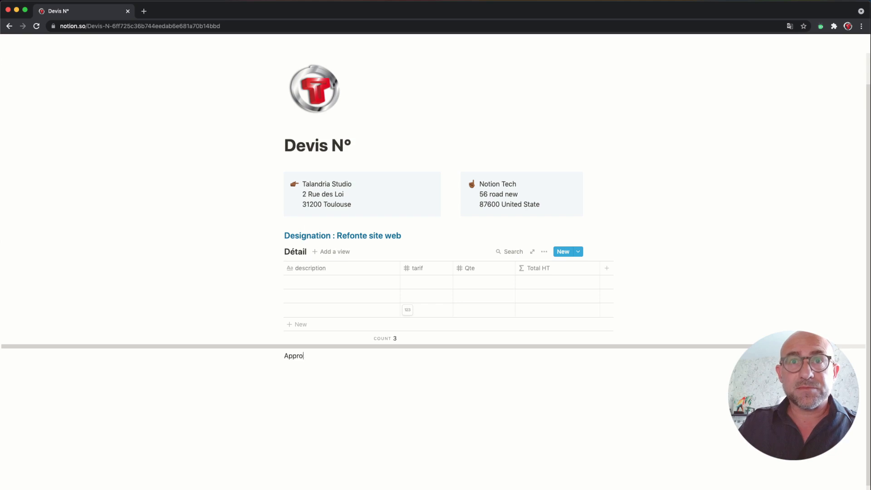
{"action": "type", "text": "uvé le :"}
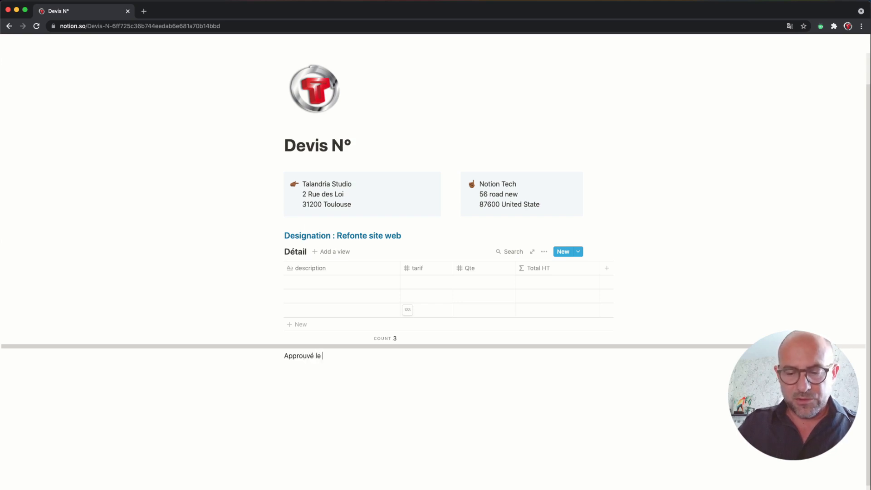
{"action": "left_click", "coordinate": [451, 363]}
Step: Duplicate the line, rename the copy 'Signature', and place it in a column beside 'Approuvé le :'
{"action": "left_click", "coordinate": [277, 357]}
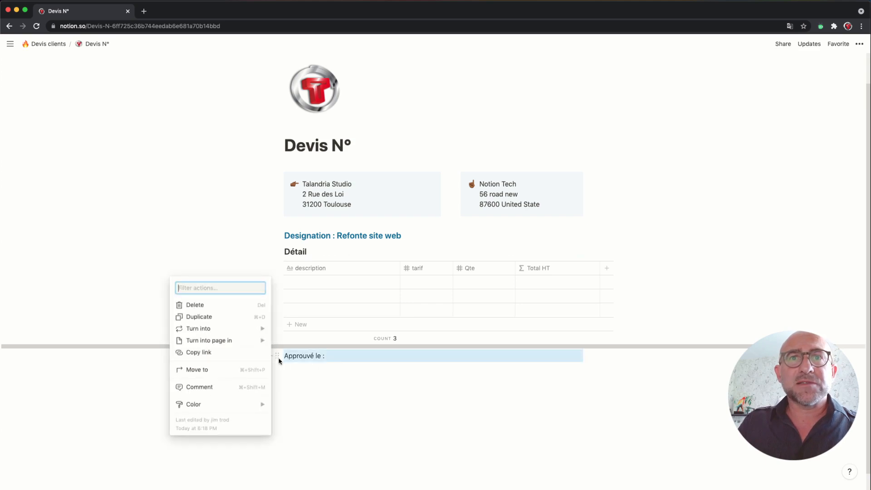
{"action": "left_click", "coordinate": [218, 317]}
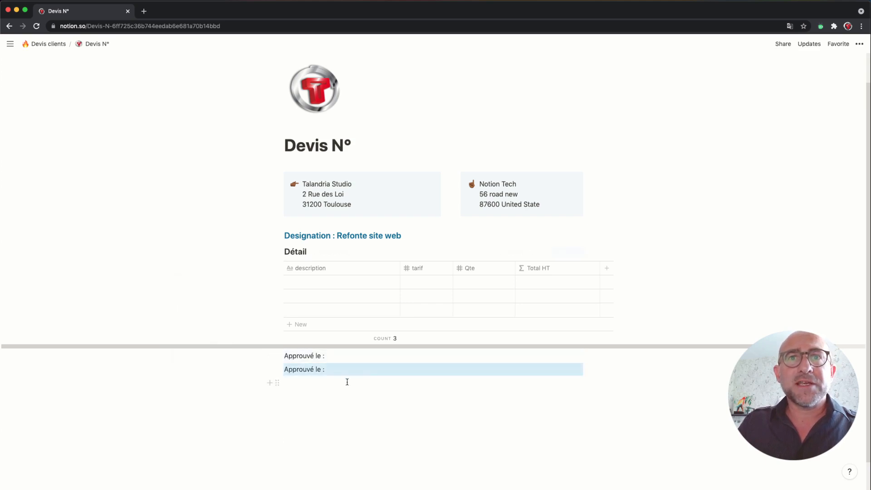
{"action": "double_click", "coordinate": [320, 370]}
{"action": "left_click_drag", "start_coordinate": [317, 370], "coordinate": [285, 370]}
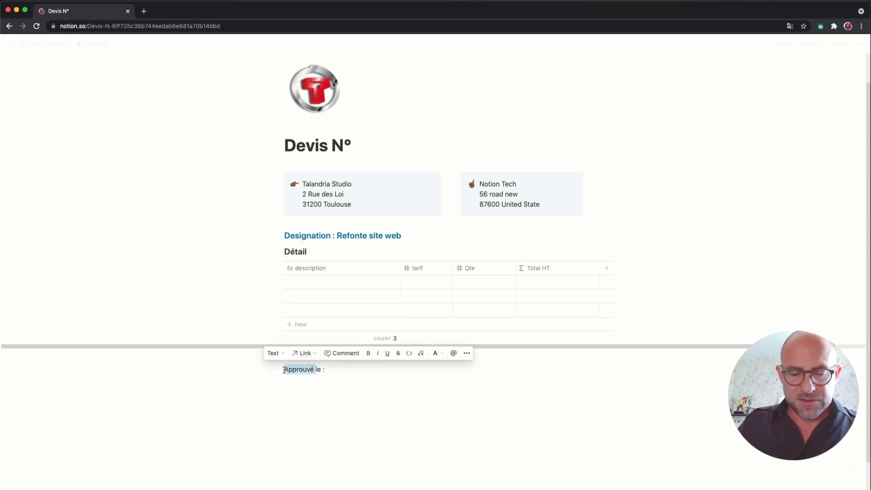
{"action": "type", "text": "Signature"}
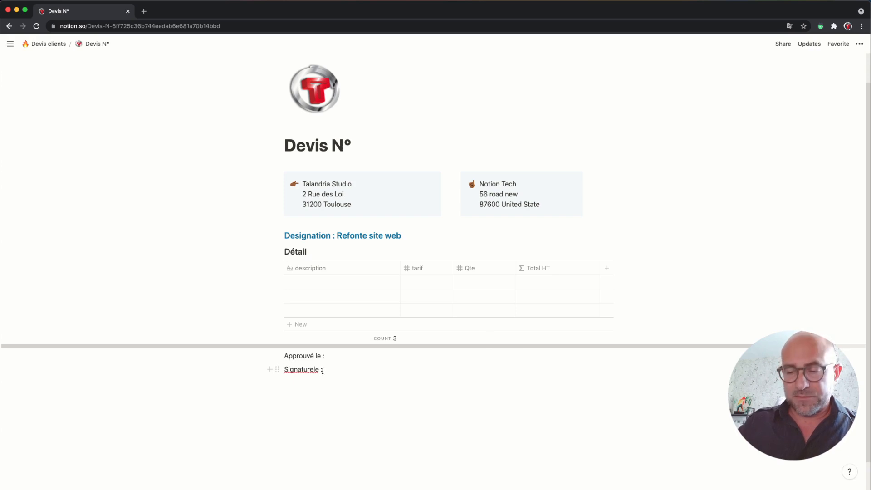
{"action": "key", "text": "Delete"}
{"action": "key", "text": "Delete"}
{"action": "key", "text": "Delete"}
{"action": "key", "text": "Delete"}
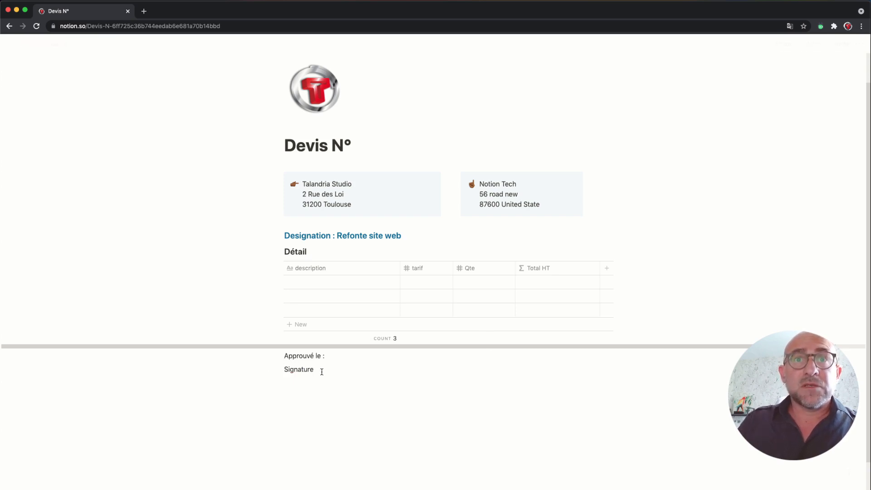
{"action": "left_click_drag", "start_coordinate": [277, 369], "coordinate": [607, 359]}
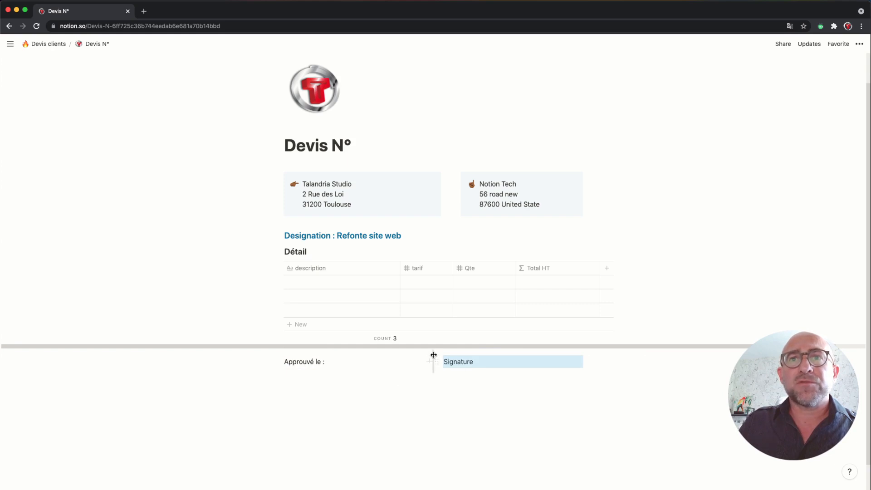
{"action": "mouse_move", "coordinate": [434, 356]}
{"action": "left_mouse_down"}
{"action": "mouse_move", "coordinate": [555, 362]}
{"action": "mouse_move", "coordinate": [521, 363]}
{"action": "left_mouse_up"}
{"action": "left_click", "coordinate": [513, 415]}
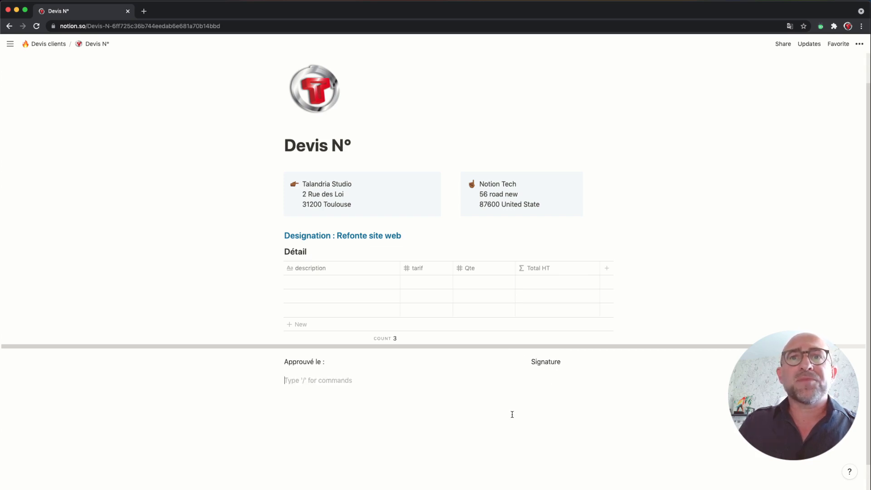
{"action": "type", "text": "/"}
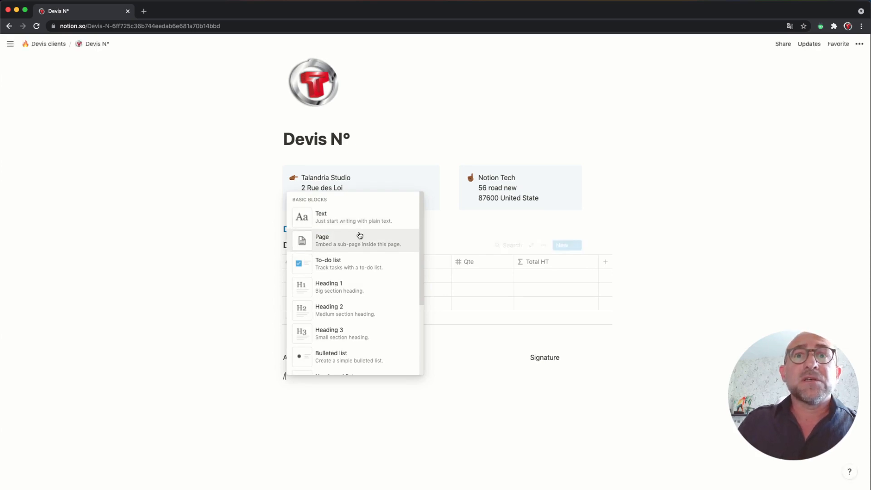
{"action": "left_click", "coordinate": [340, 227]}
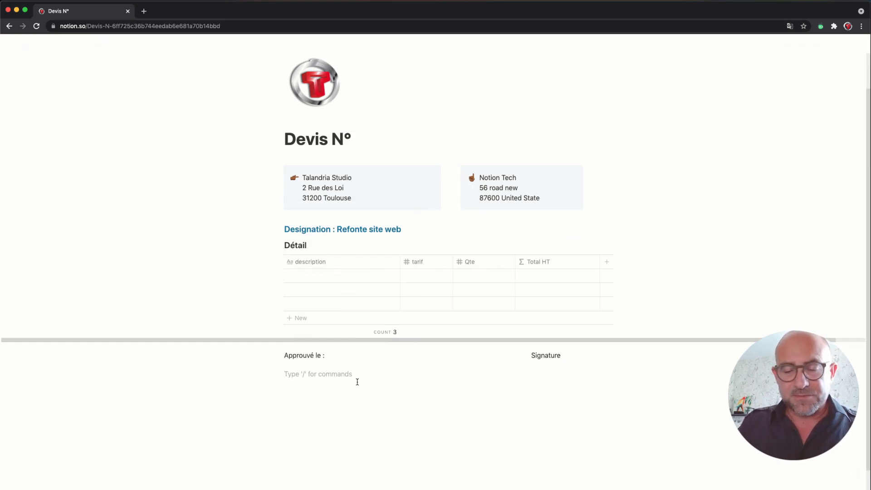
{"action": "type", "text": "Siret"}
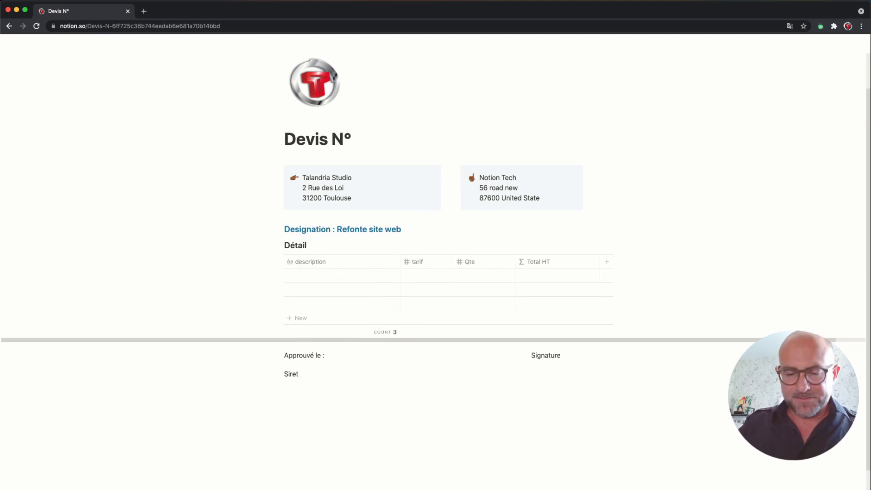
{"action": "type", "text": " : 689798987987"}
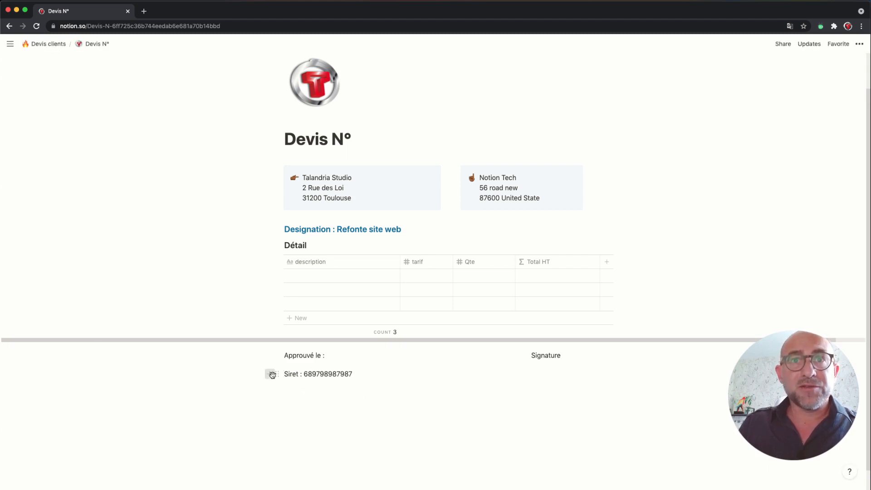
{"action": "left_click", "coordinate": [272, 375]}
{"action": "left_click", "coordinate": [278, 422]}
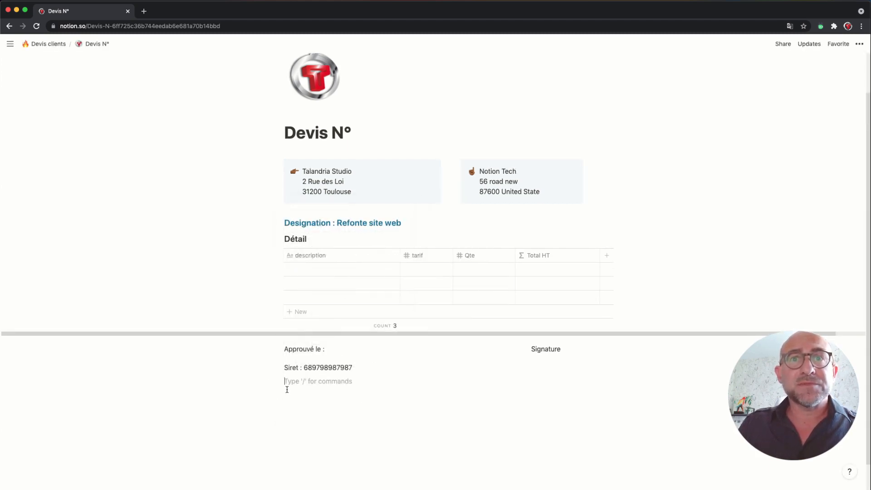
Step: Duplicate the Siret line as 'Website: talandria.fr' in a right-hand column under Signature
{"action": "left_click", "coordinate": [277, 368]}
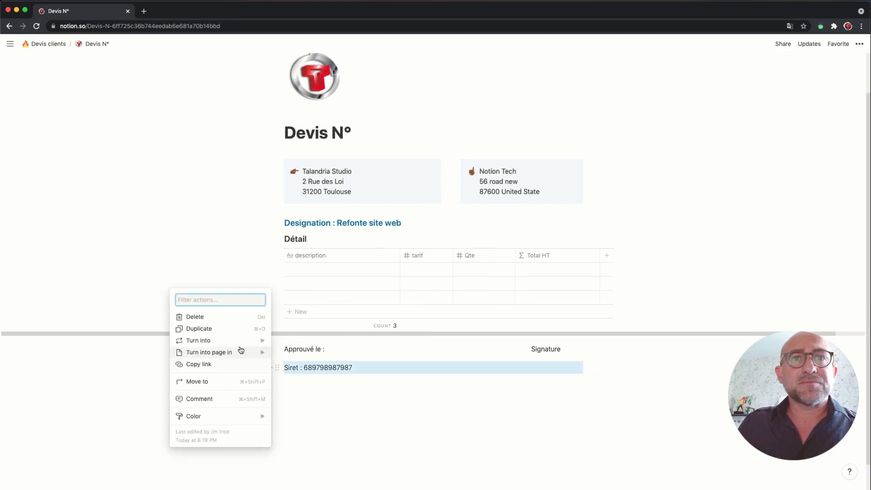
{"action": "left_click", "coordinate": [205, 328]}
{"action": "left_click", "coordinate": [304, 383]}
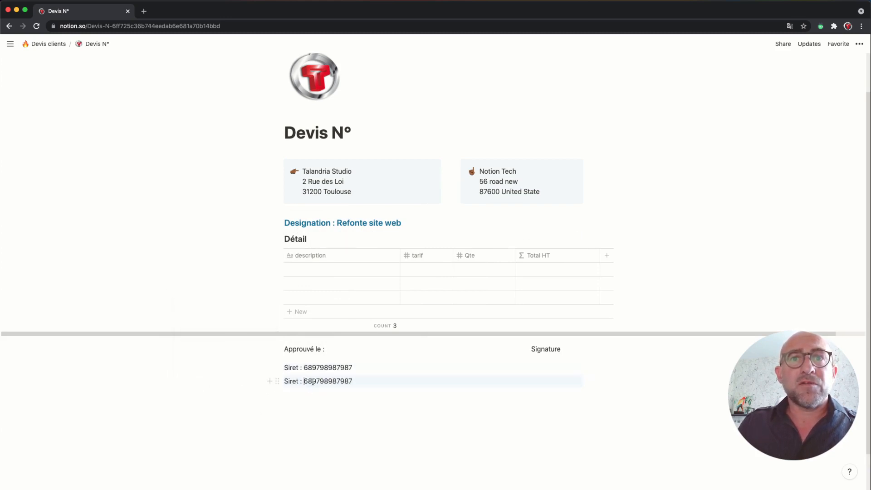
{"action": "left_click_drag", "start_coordinate": [357, 381], "coordinate": [282, 381]}
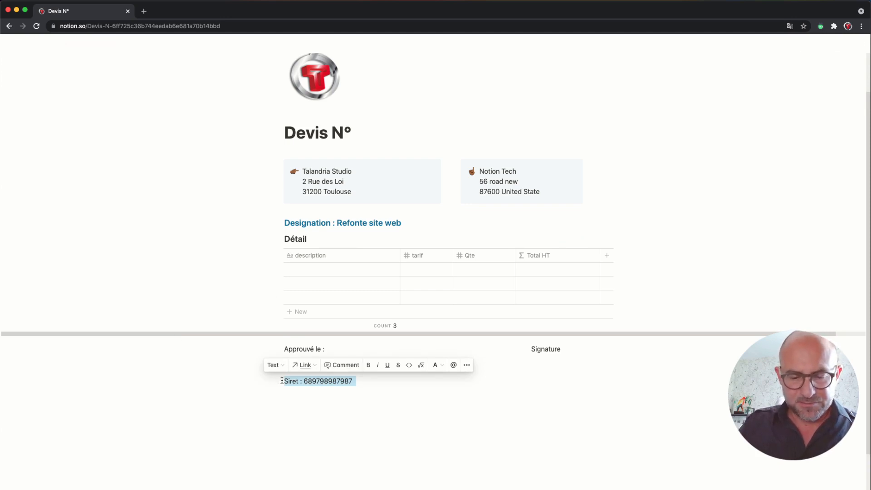
{"action": "type", "text": "We"}
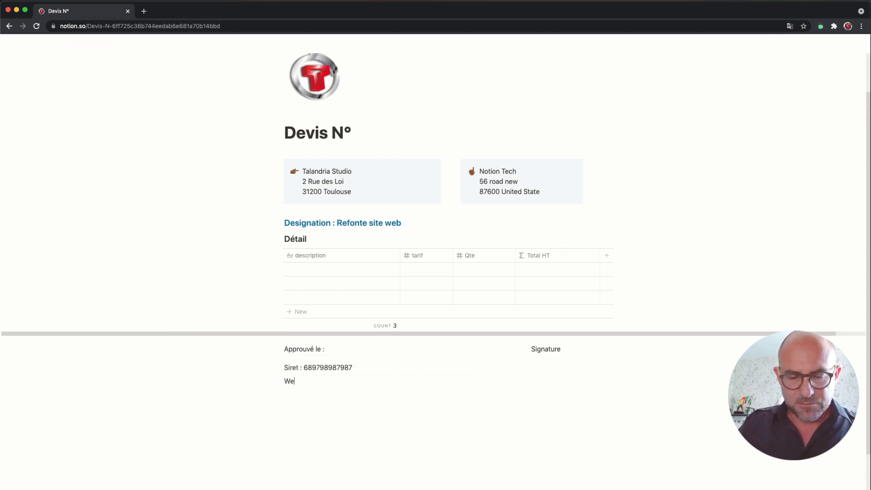
{"action": "type", "text": "bsite"}
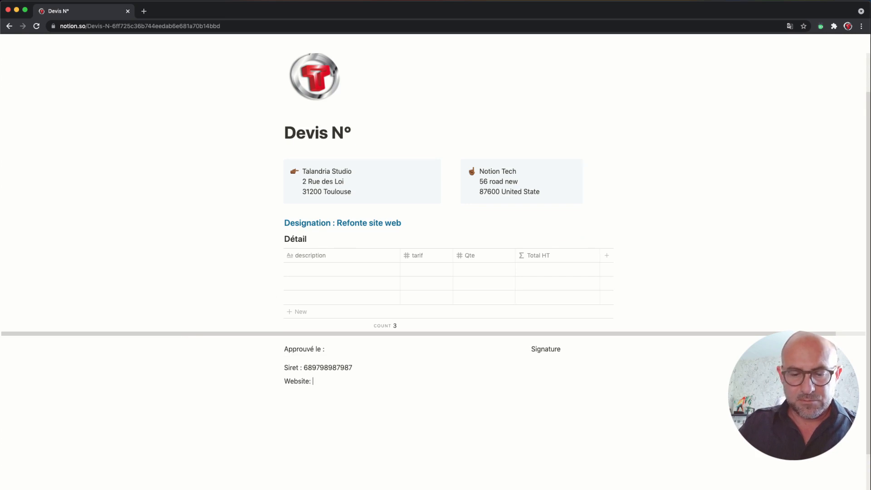
{"action": "type", "text": ": talandria.f"}
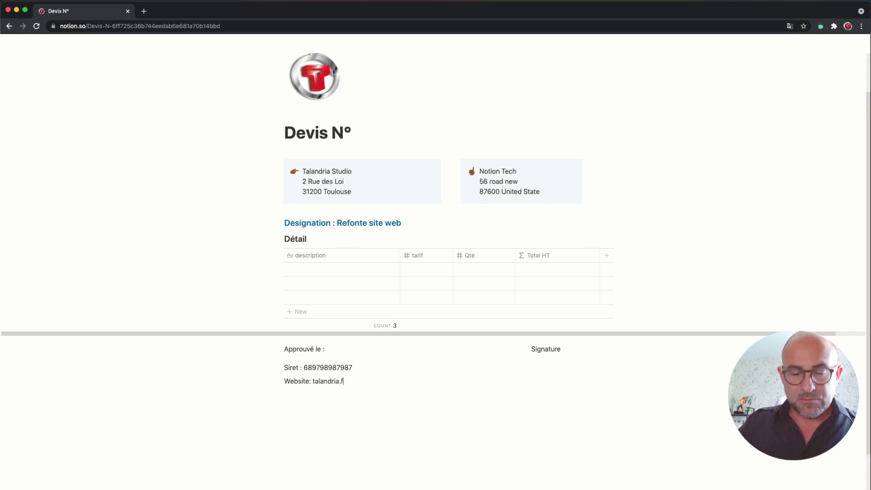
{"action": "type", "text": "r"}
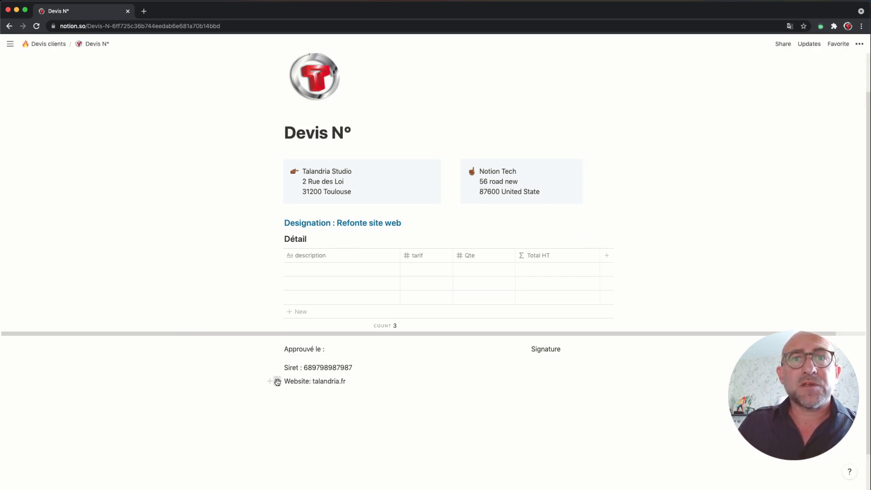
{"action": "left_click_drag", "start_coordinate": [276, 381], "coordinate": [585, 368]}
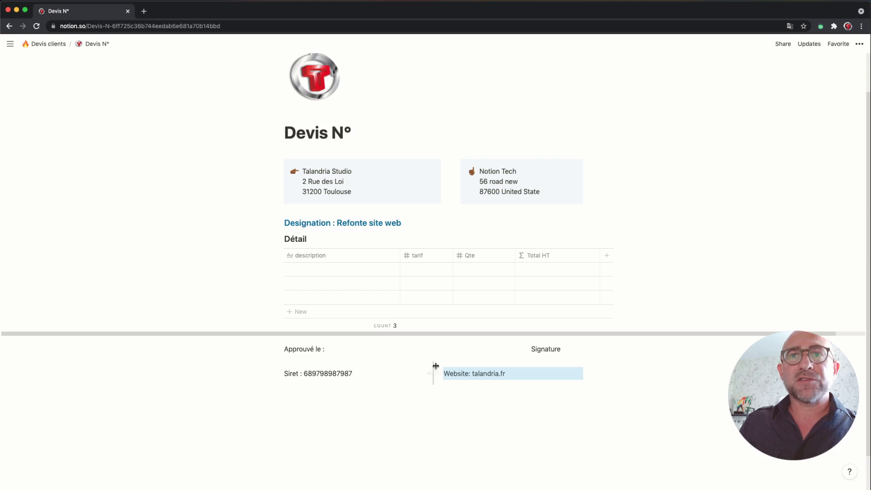
{"action": "left_click_drag", "start_coordinate": [436, 366], "coordinate": [505, 373]}
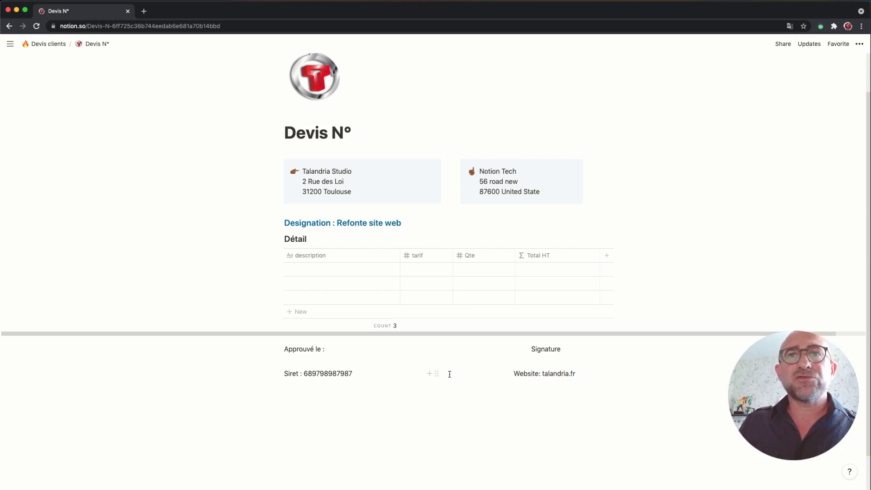
{"action": "scroll", "coordinate": [386, 372], "scroll_direction": "up", "scroll_amount": 1}
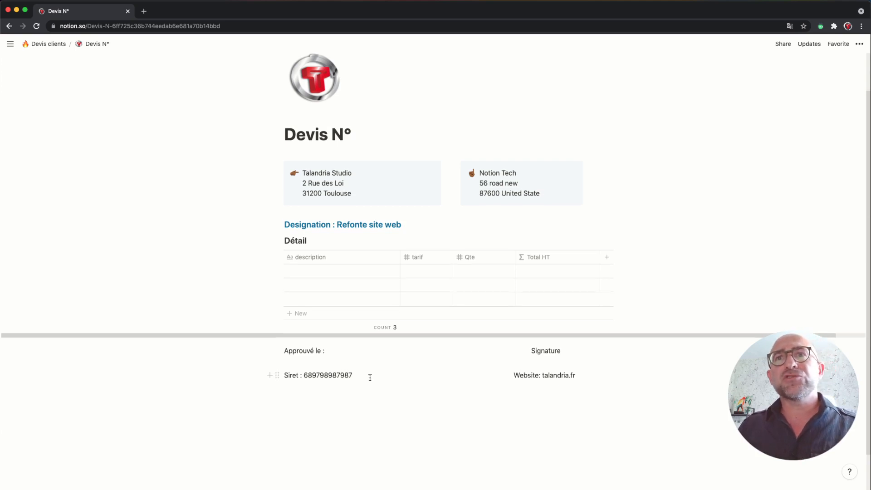
Step: Replace the three Notion Tech address lines with 'Client'
{"action": "left_click_drag", "start_coordinate": [545, 193], "coordinate": [479, 175]}
{"action": "left_click", "coordinate": [490, 181]}
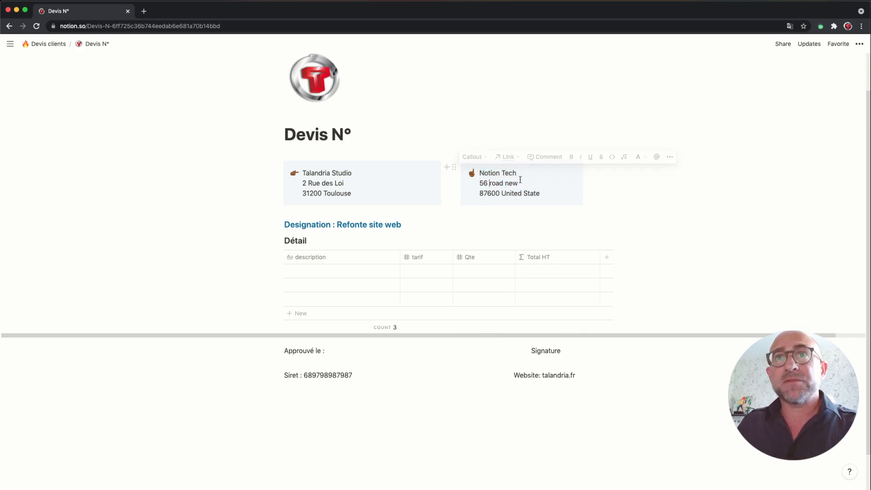
{"action": "left_click_drag", "start_coordinate": [541, 195], "coordinate": [479, 169]}
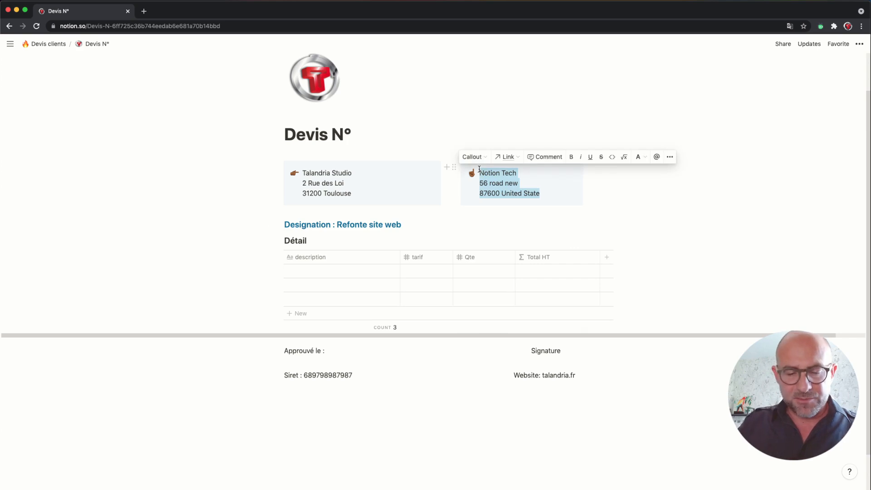
{"action": "key", "text": "BackSpace"}
{"action": "type", "text": "Client"}
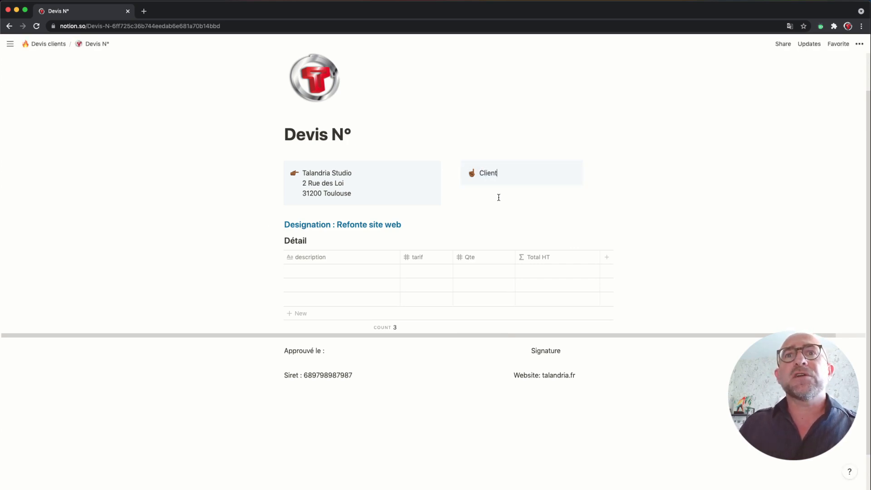
Step: Delete 'Refonte site web' so the heading reads just 'Designation :'
{"action": "left_click_drag", "start_coordinate": [420, 224], "coordinate": [335, 223]}
{"action": "key", "text": "BackSpace"}
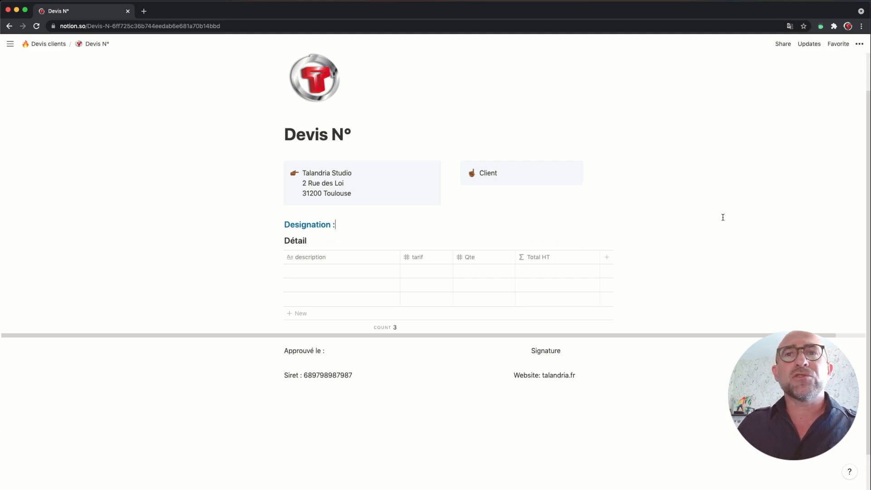
{"action": "scroll", "coordinate": [723, 217], "scroll_direction": "up", "scroll_amount": 1}
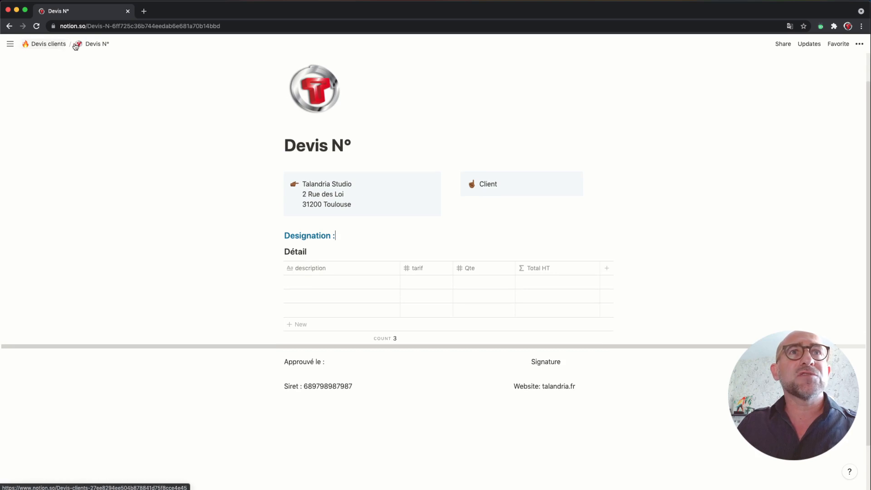
Step: From Devis clients, generate a new Devis N° page with Créer un devis and open it
{"action": "left_click", "coordinate": [50, 46]}
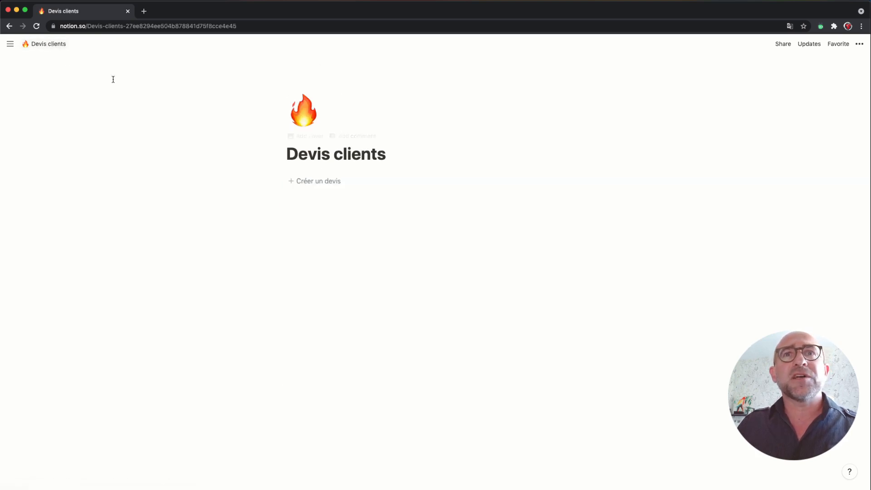
{"action": "left_click", "coordinate": [340, 183]}
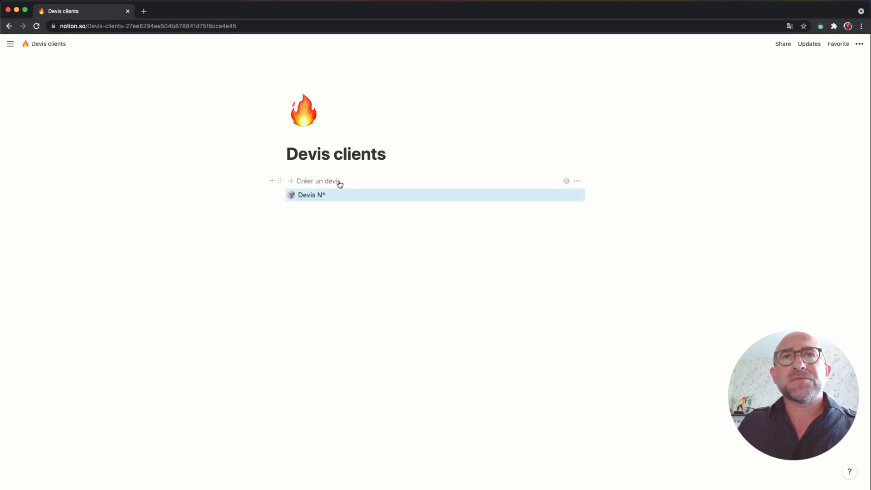
{"action": "left_click", "coordinate": [318, 192]}
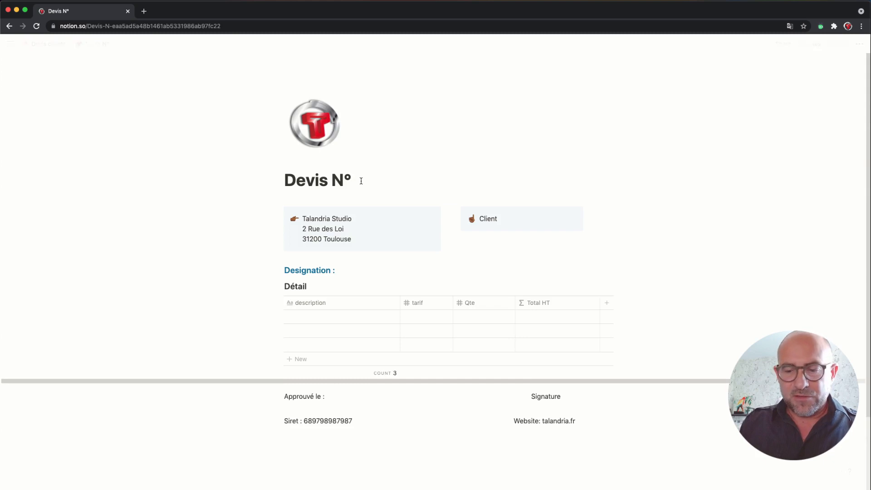
Step: Title the quote 'Devis N° Clt-001' and describe its first line as 'refonte web'
{"action": "type", "text": "C"}
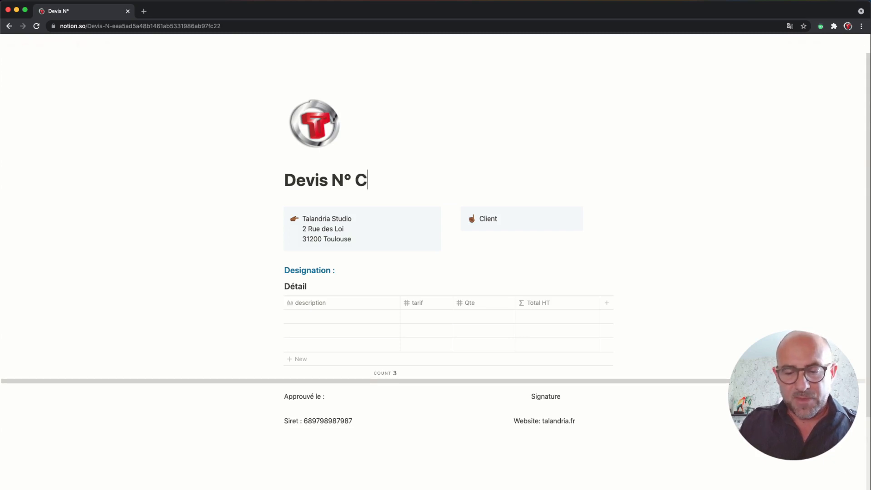
{"action": "type", "text": "lt-001"}
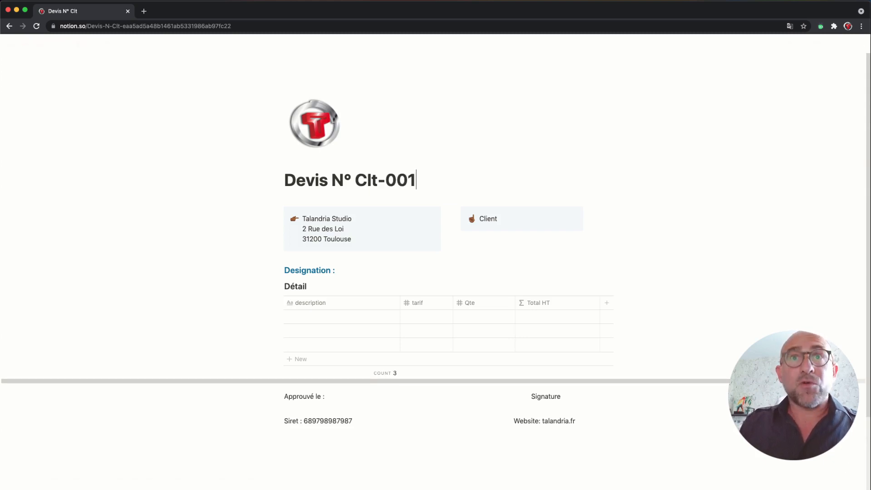
{"action": "left_click", "coordinate": [326, 315]}
{"action": "type", "text": "E"}
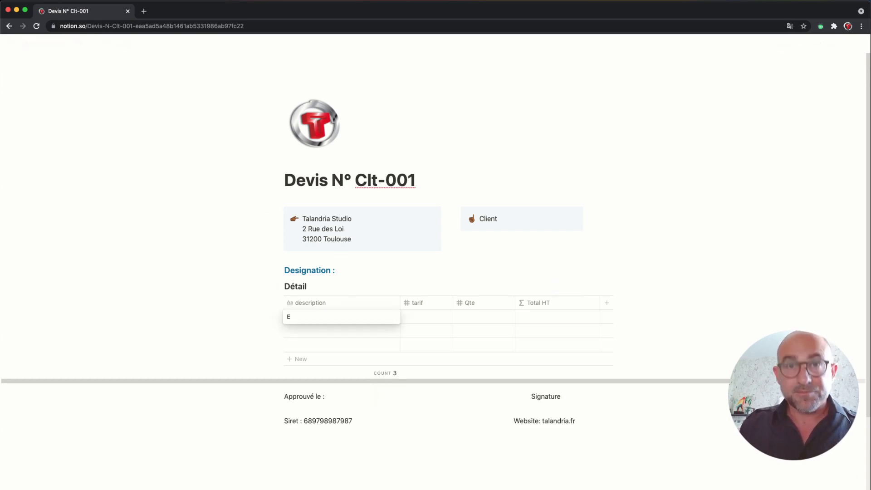
{"action": "key", "text": "BackSpace"}
{"action": "type", "text": "refont"}
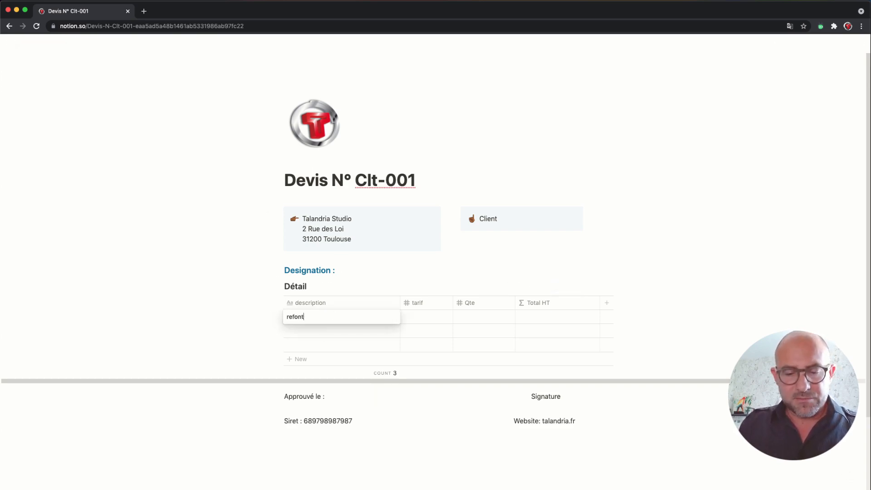
{"action": "type", "text": "e web"}
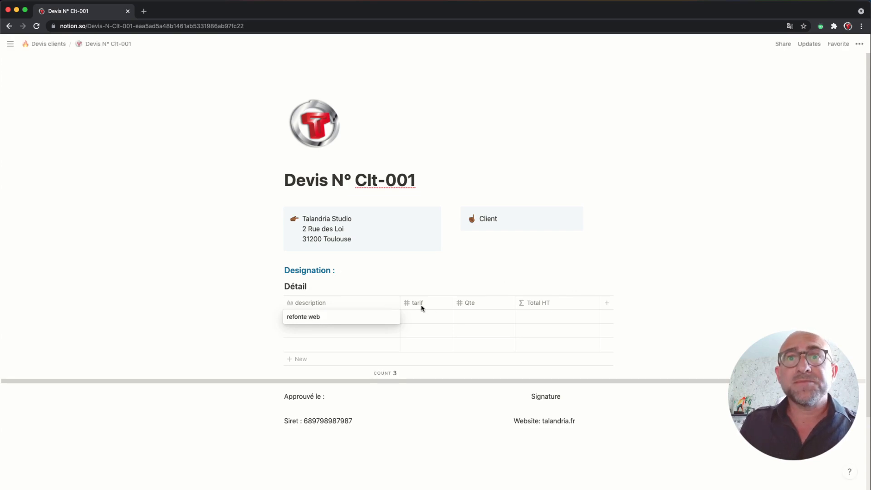
{"action": "key", "text": "Escape"}
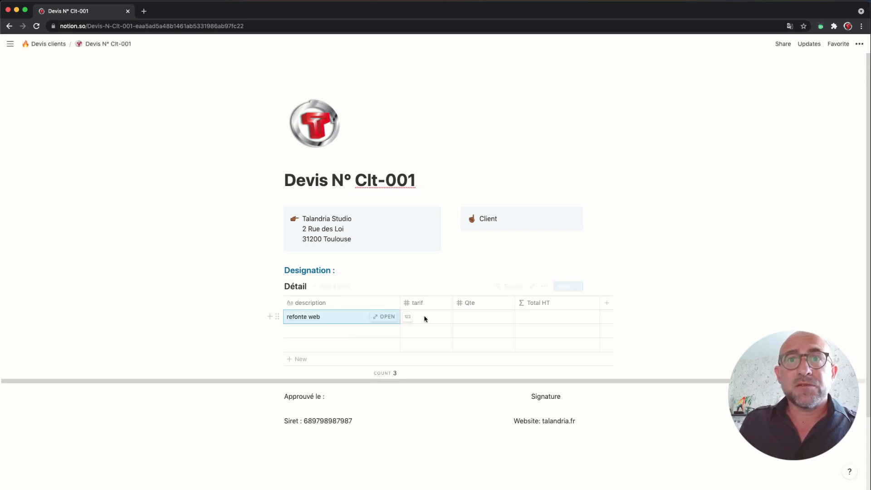
Step: Give the refonte web line a tarif of 650 and quantity of 4
{"action": "left_click", "coordinate": [425, 317]}
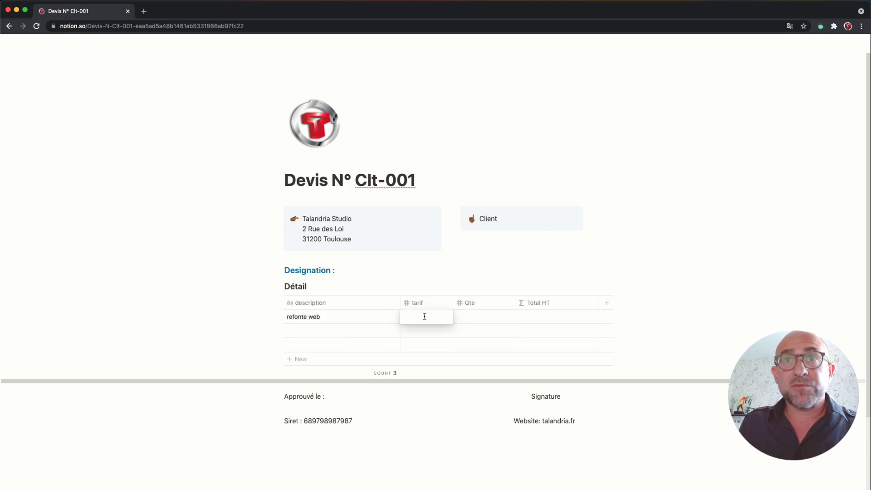
{"action": "type", "text": "6"}
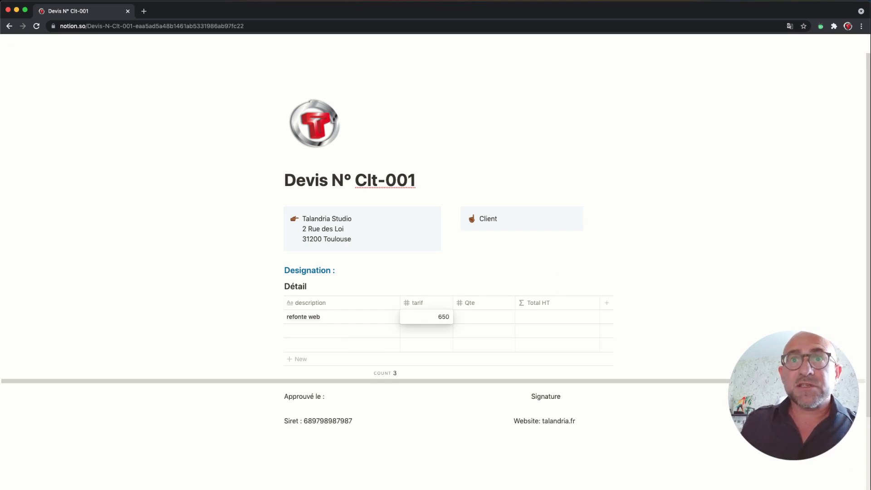
{"action": "type", "text": "50"}
{"action": "key", "text": "Escape"}
{"action": "left_click", "coordinate": [467, 318]}
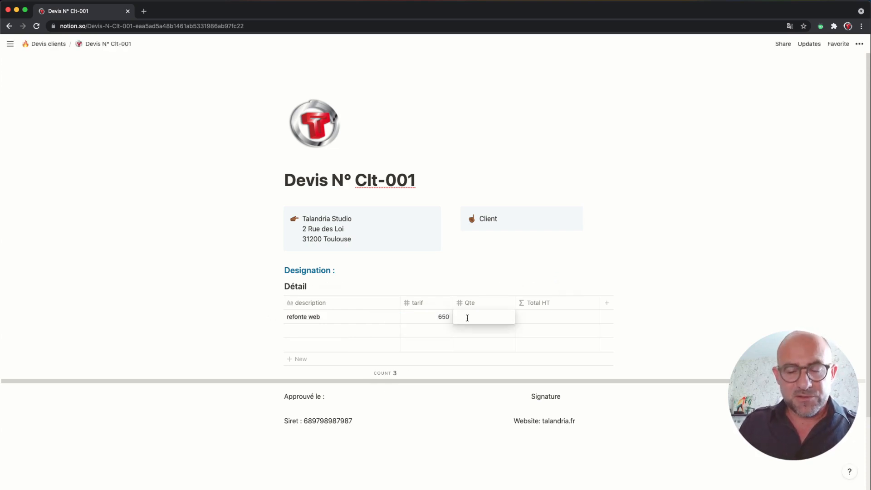
{"action": "type", "text": "4"}
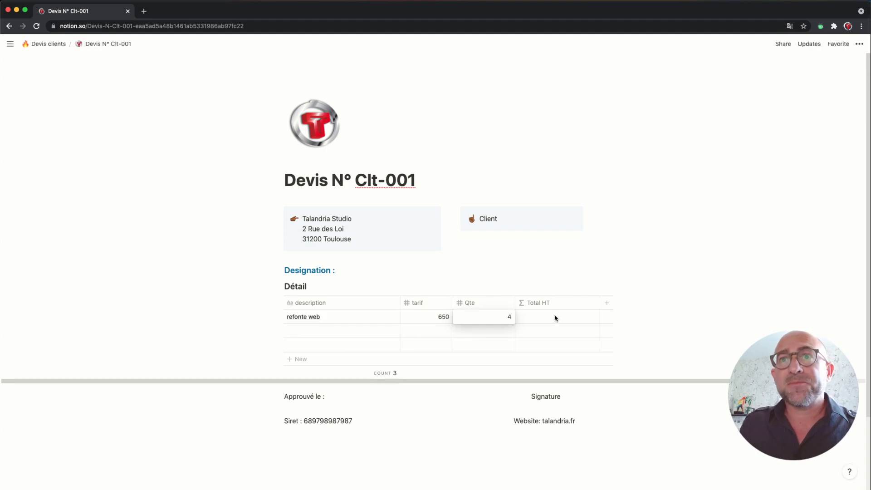
{"action": "key", "text": "Escape"}
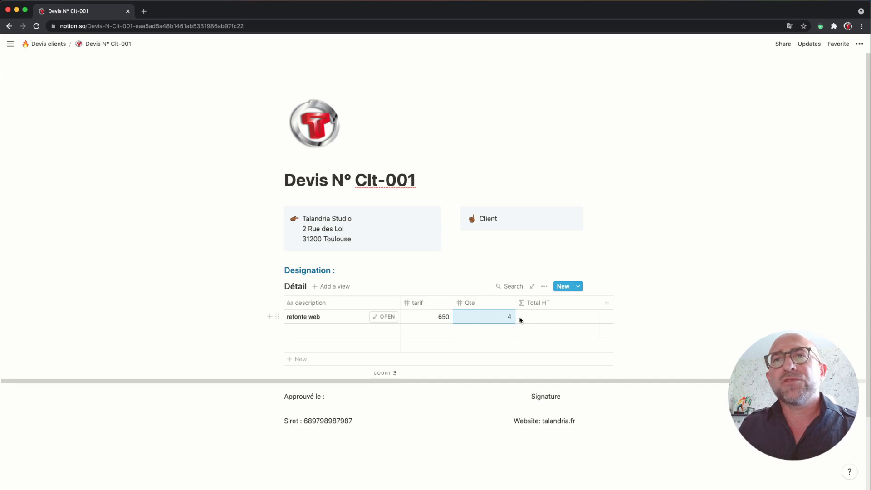
{"action": "left_click", "coordinate": [558, 318]}
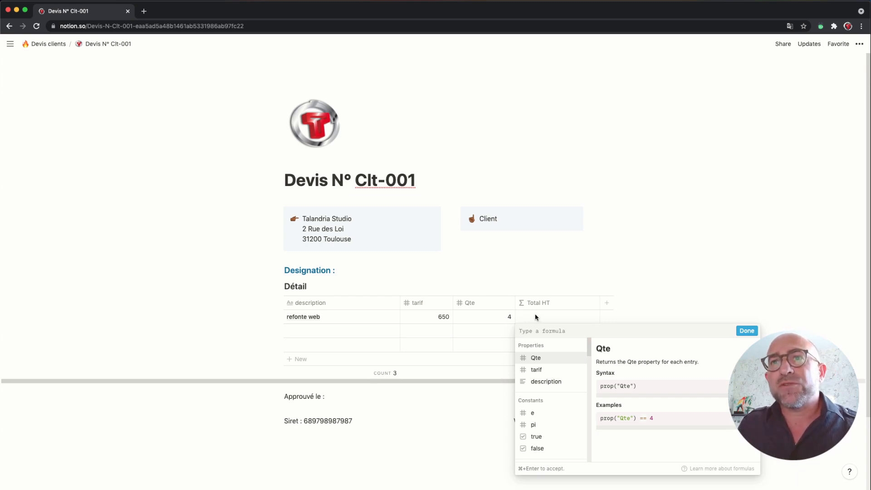
Step: Set the Total HT formula to prop("Qte") * prop("tarif"), giving 2600 for refonte web
{"action": "left_click", "coordinate": [536, 358]}
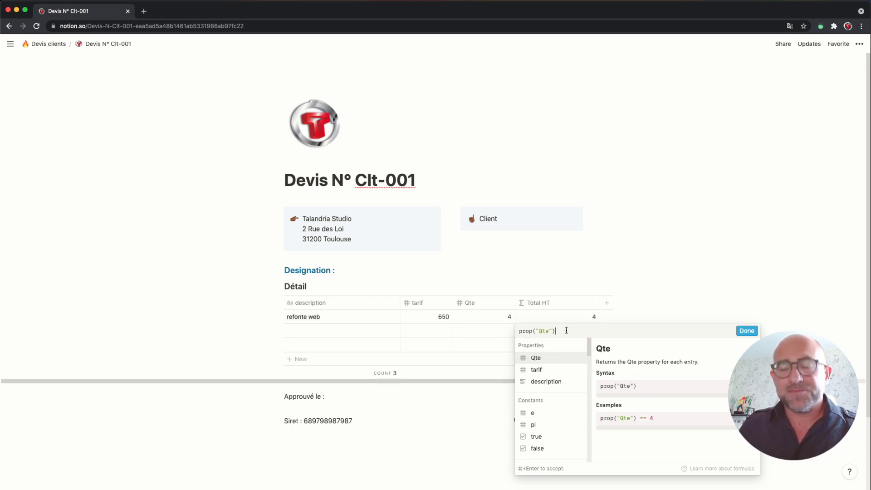
{"action": "type", "text": "*"}
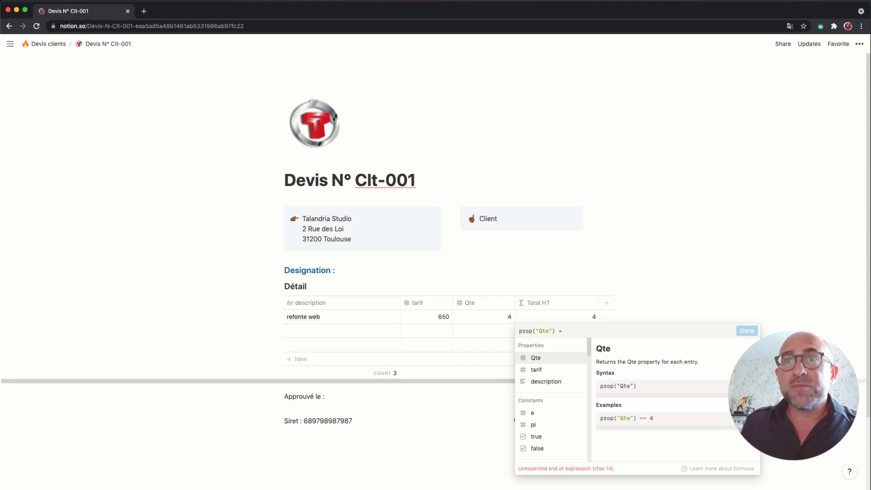
{"action": "left_click", "coordinate": [546, 370]}
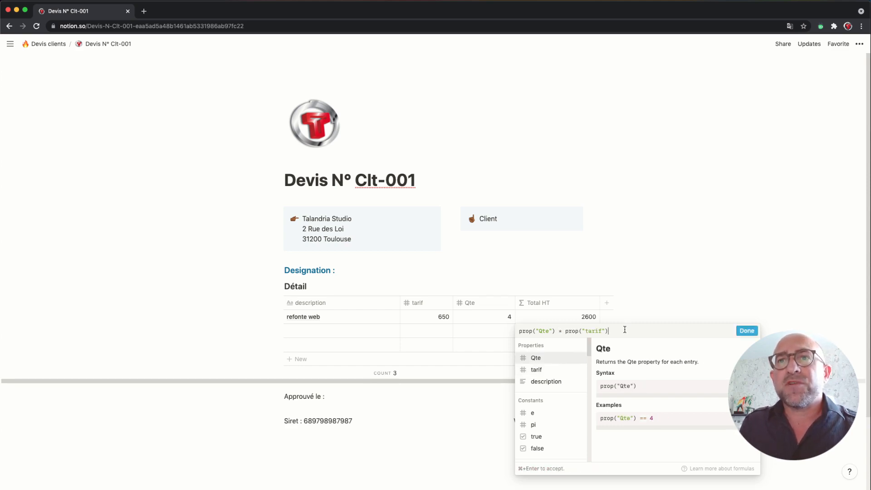
{"action": "left_click_drag", "start_coordinate": [519, 331], "coordinate": [613, 331]}
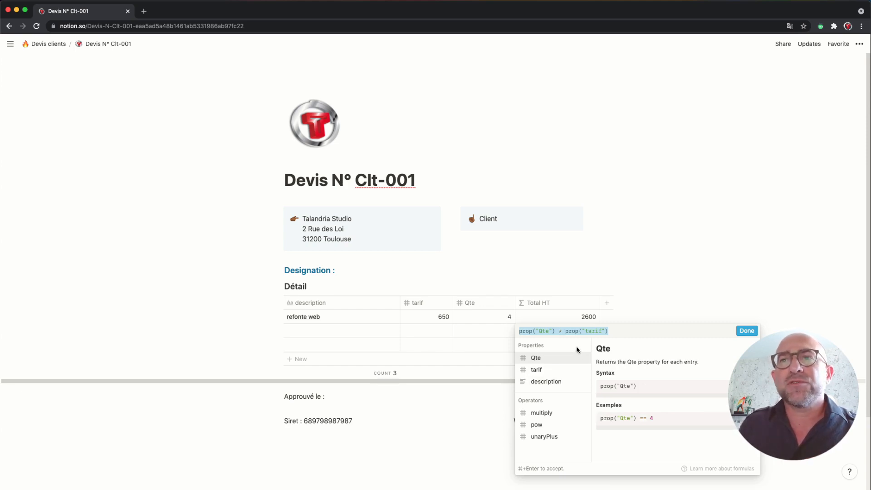
{"action": "left_click", "coordinate": [747, 330]}
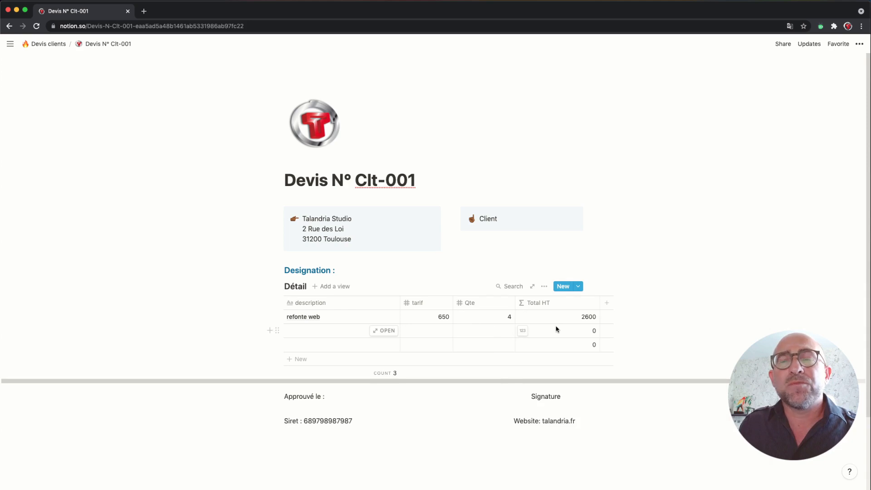
Step: Add a Sum calculation under the Total HT column, showing 2600
{"action": "scroll", "coordinate": [555, 325], "scroll_direction": "down", "scroll_amount": 4}
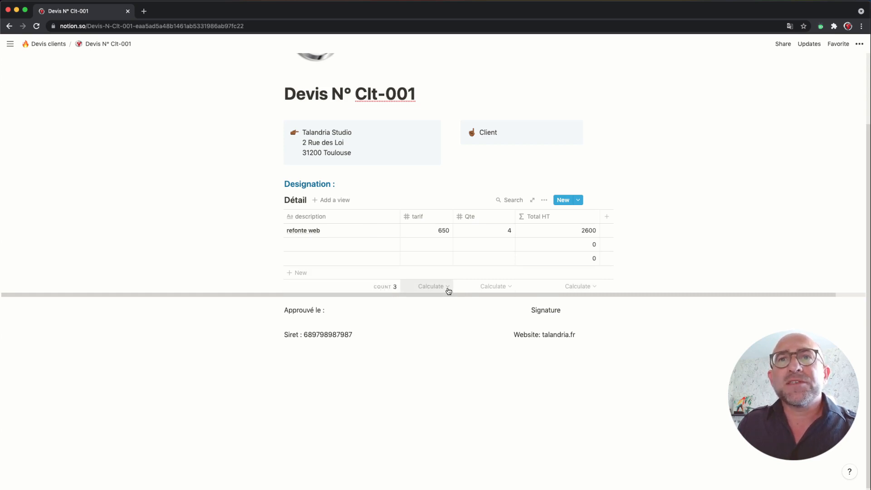
{"action": "left_click", "coordinate": [586, 289]}
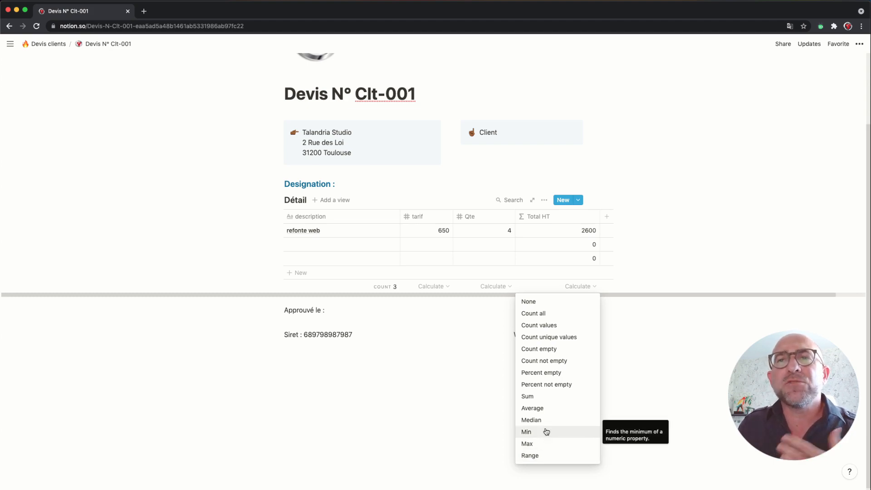
{"action": "left_click", "coordinate": [555, 396]}
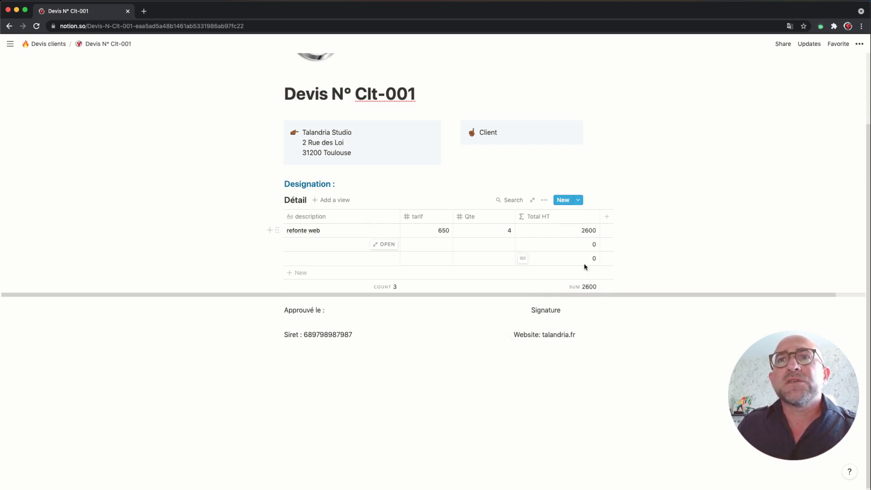
{"action": "left_click", "coordinate": [308, 248]}
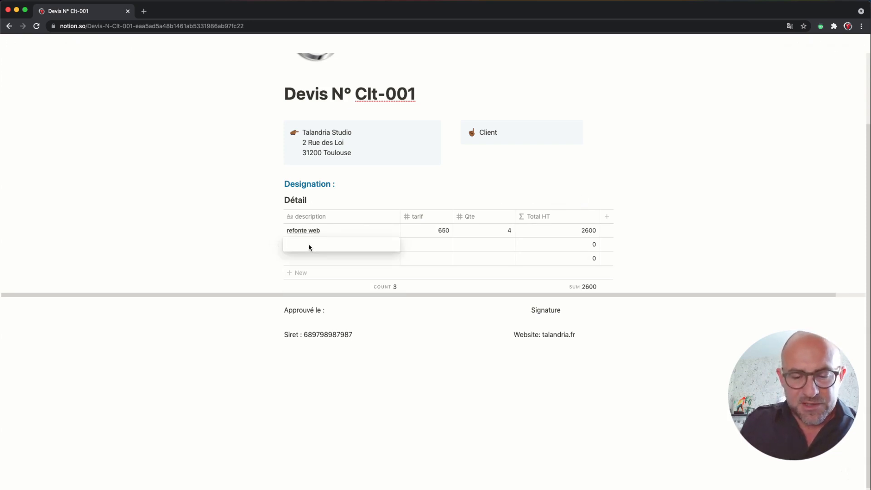
Step: Add a second line 'Seo' at tarif 760, quantity 2, bringing the total to 4120
{"action": "type", "text": "Seo"}
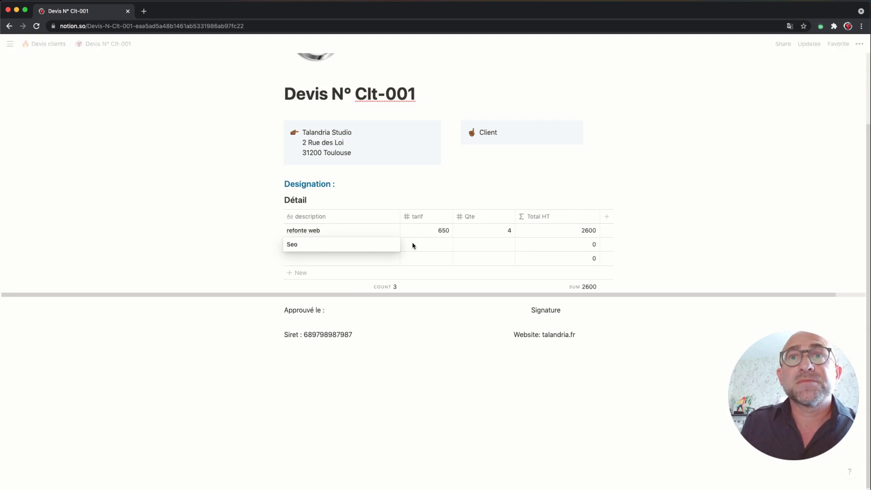
{"action": "key", "text": "Escape"}
{"action": "left_click", "coordinate": [434, 247]}
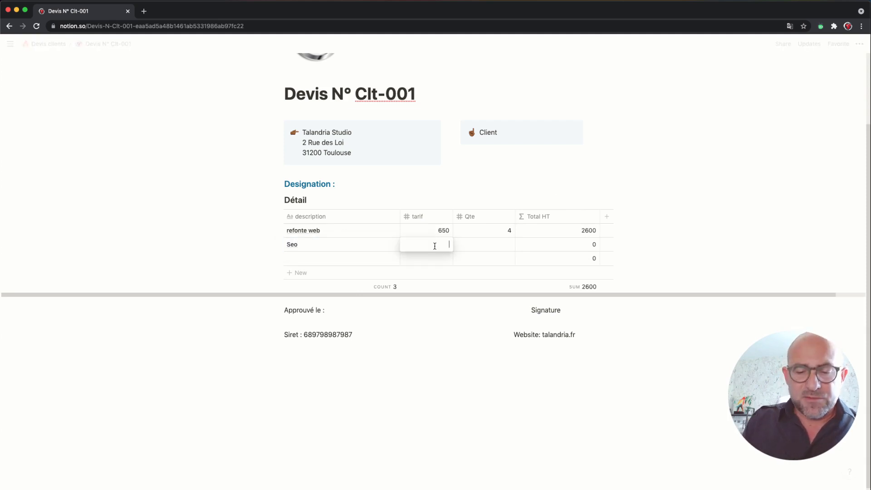
{"action": "type", "text": "760"}
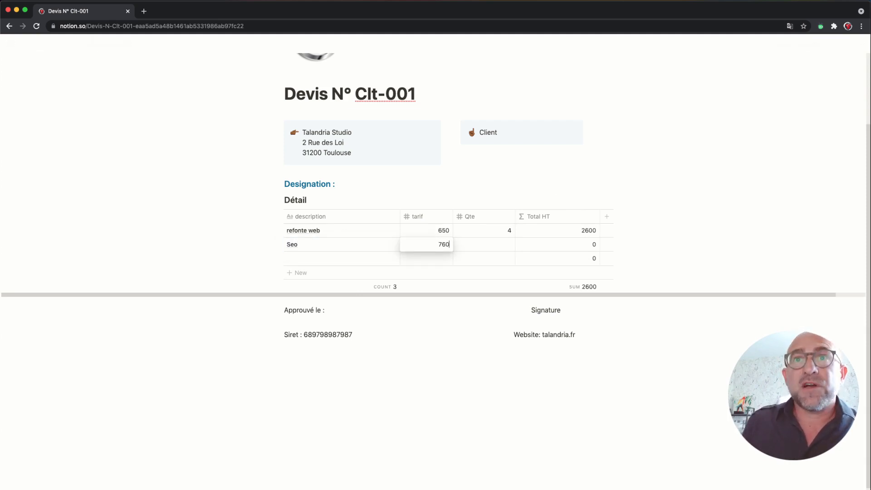
{"action": "key", "text": "Escape"}
{"action": "left_click", "coordinate": [483, 247]}
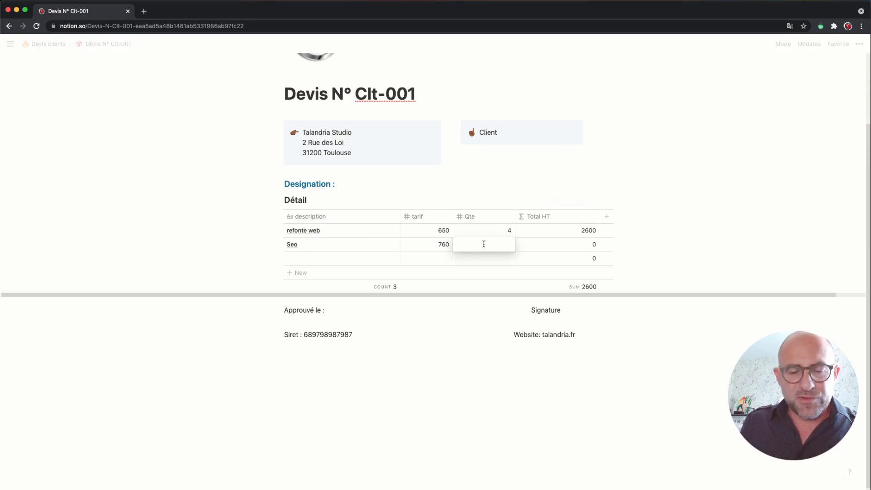
{"action": "type", "text": "2"}
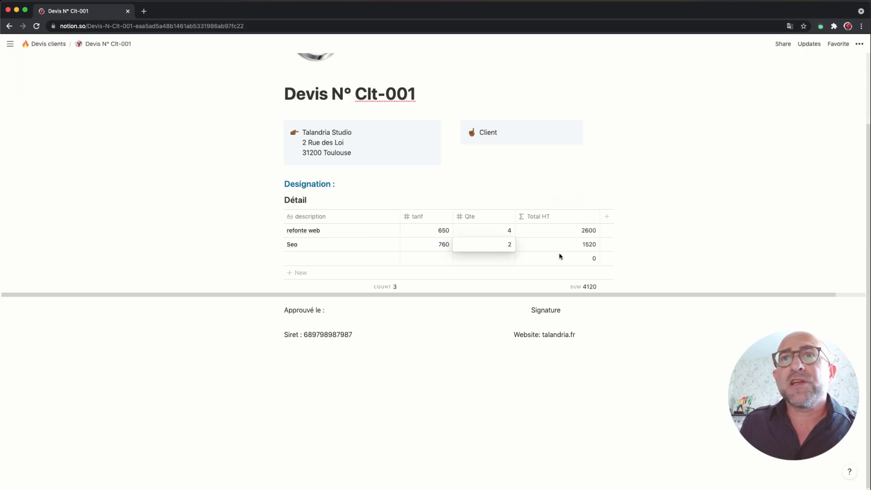
{"action": "key", "text": "Escape"}
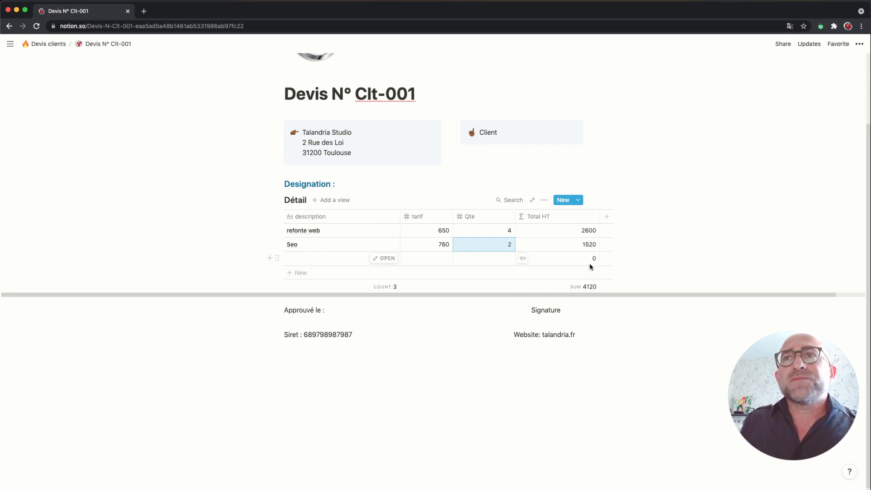
{"action": "scroll", "coordinate": [589, 263], "scroll_direction": "up", "scroll_amount": 2}
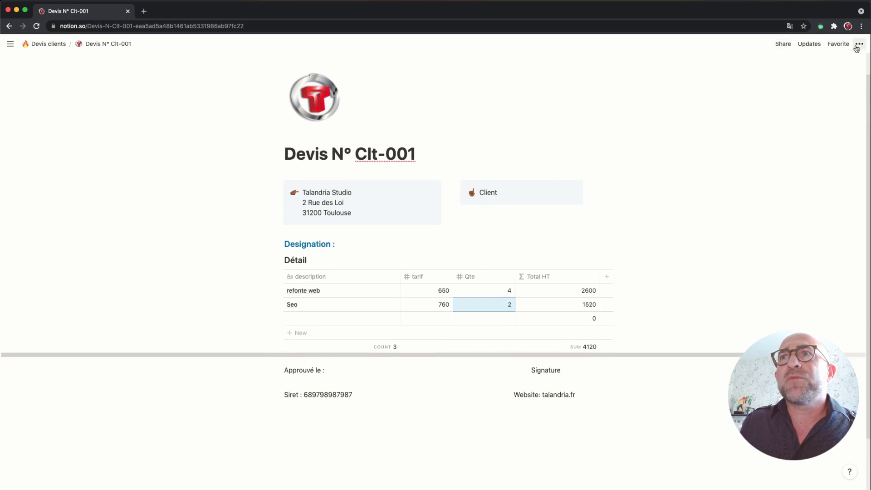
Step: Look over the Share and Export options, then return to the Devis clients page
{"action": "left_click", "coordinate": [782, 48]}
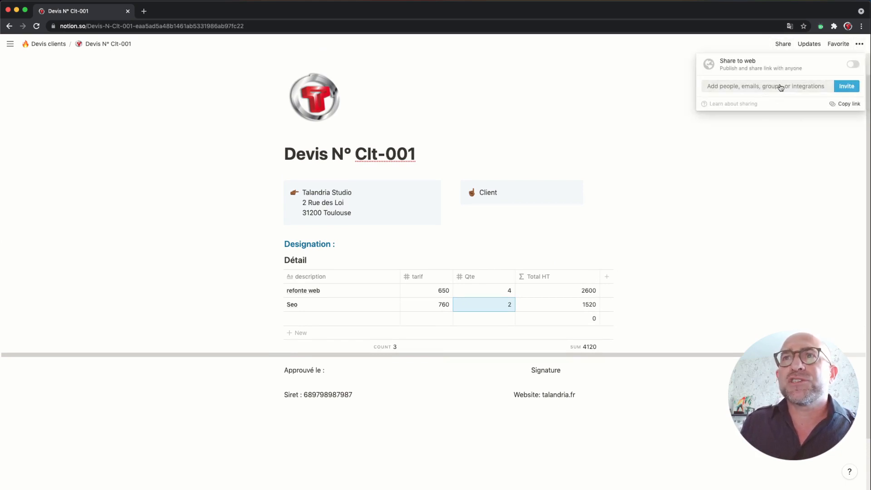
{"action": "left_click", "coordinate": [861, 45]}
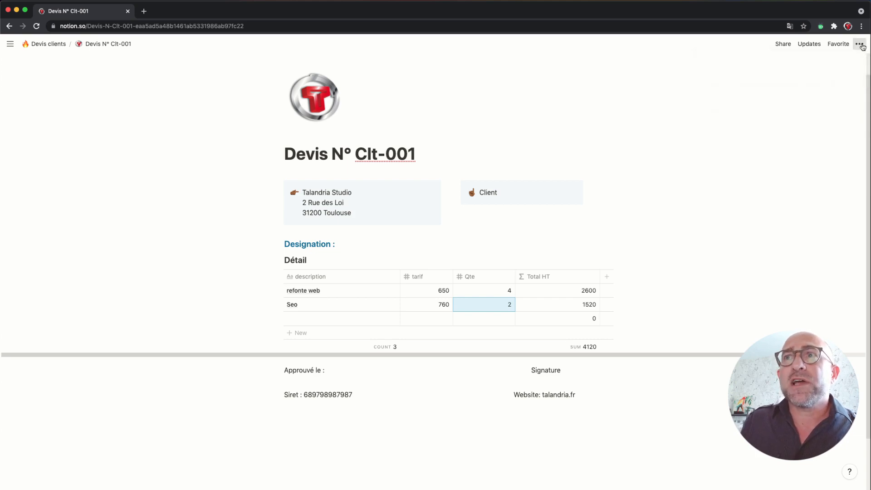
{"action": "left_click", "coordinate": [859, 43]}
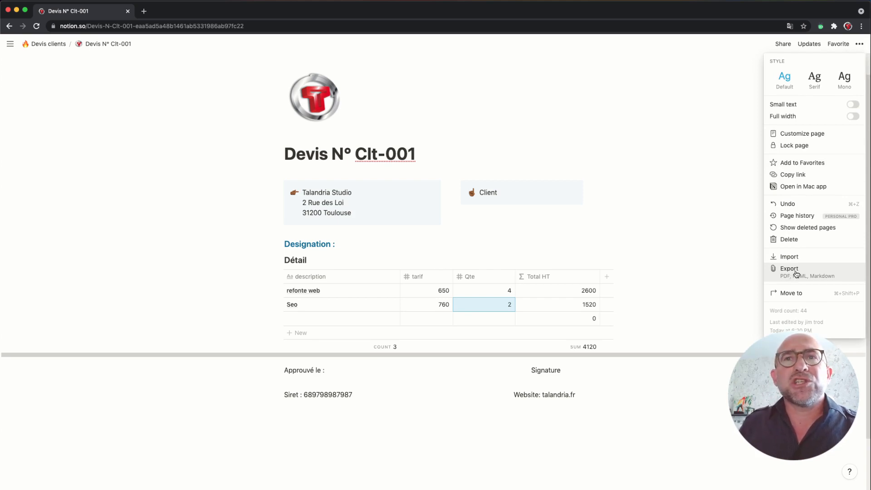
{"action": "left_click", "coordinate": [711, 240]}
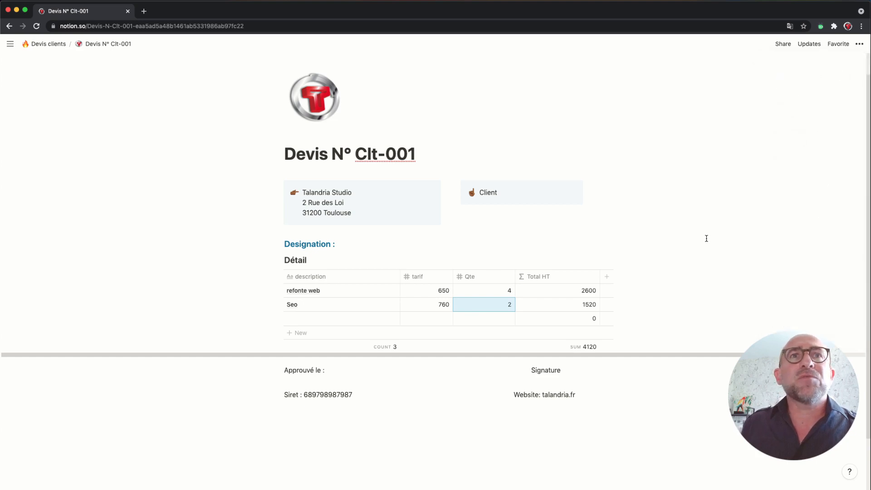
{"action": "left_click", "coordinate": [56, 47]}
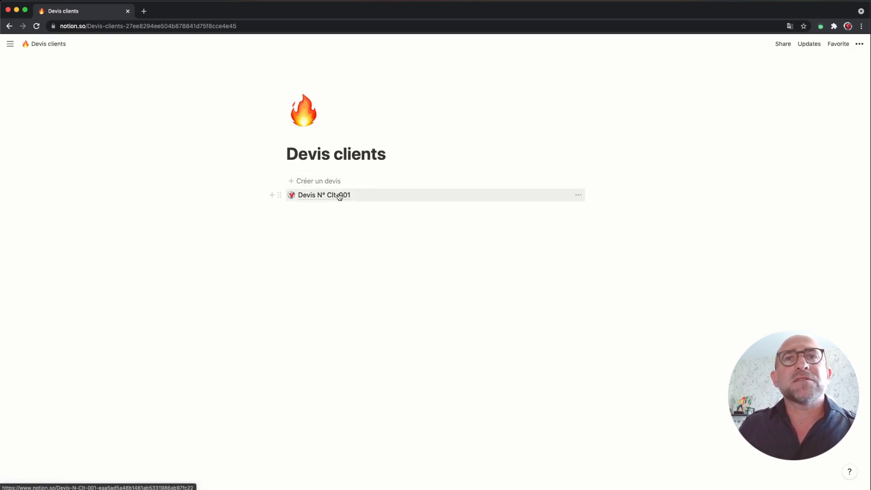
Step: Create another quote from the template, title it 'Devis N° Clt-002', and return to Devis clients
{"action": "left_click", "coordinate": [323, 184]}
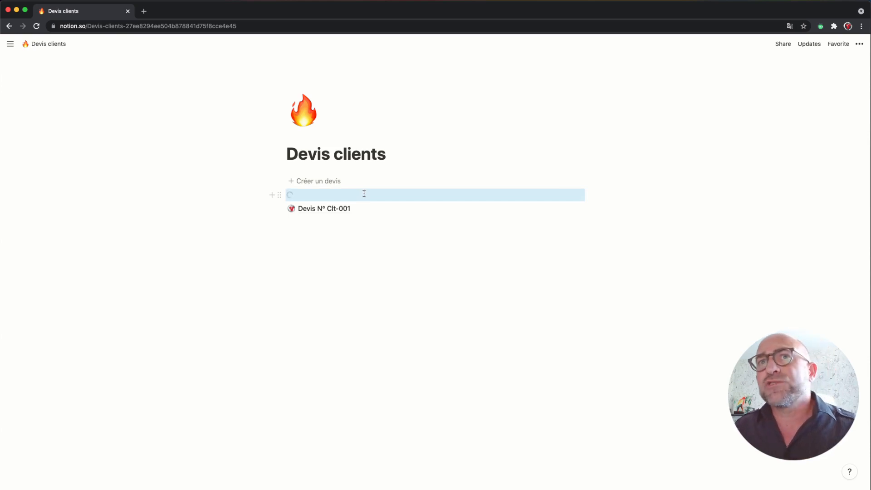
{"action": "left_click", "coordinate": [364, 194]}
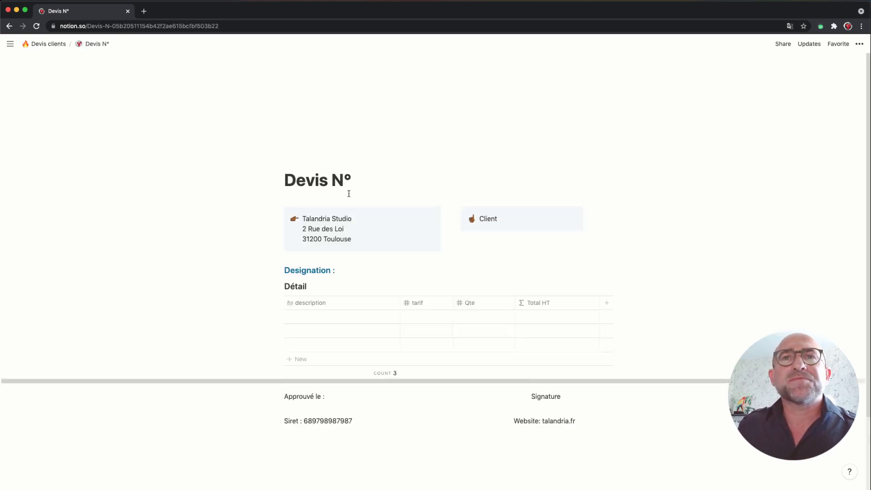
{"action": "left_click", "coordinate": [385, 185]}
{"action": "type", "text": "Clt-0"}
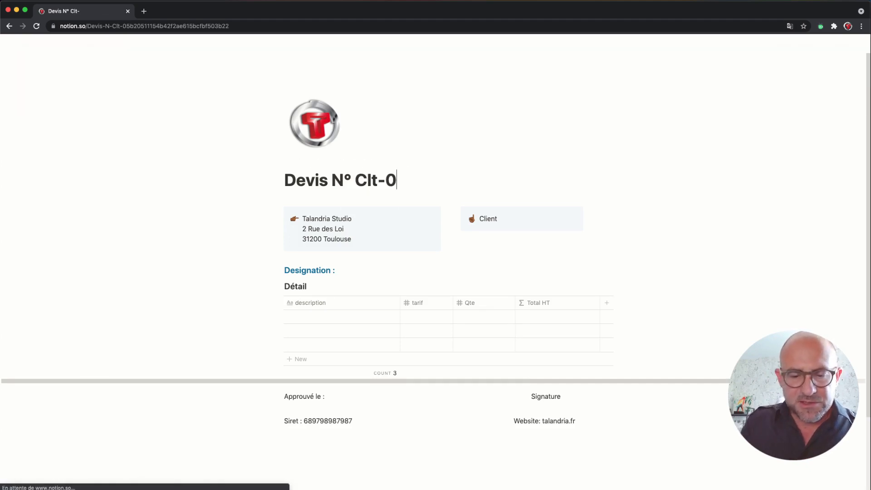
{"action": "type", "text": "02"}
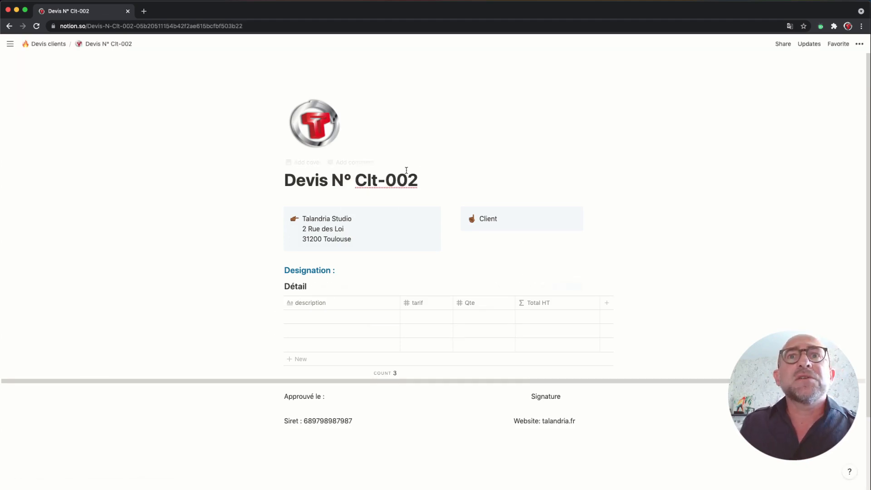
{"action": "left_click", "coordinate": [48, 44]}
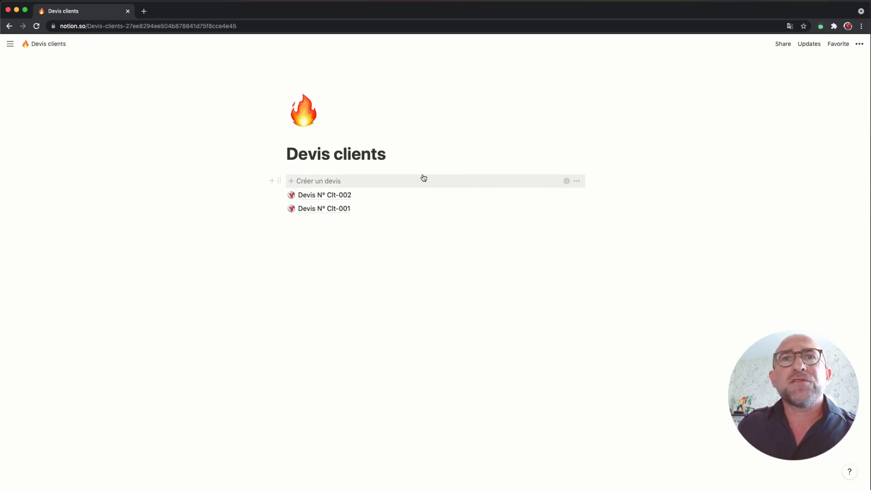
Step: Open the Devis N° quote template from the template button's settings for editing
{"action": "left_click", "coordinate": [567, 182]}
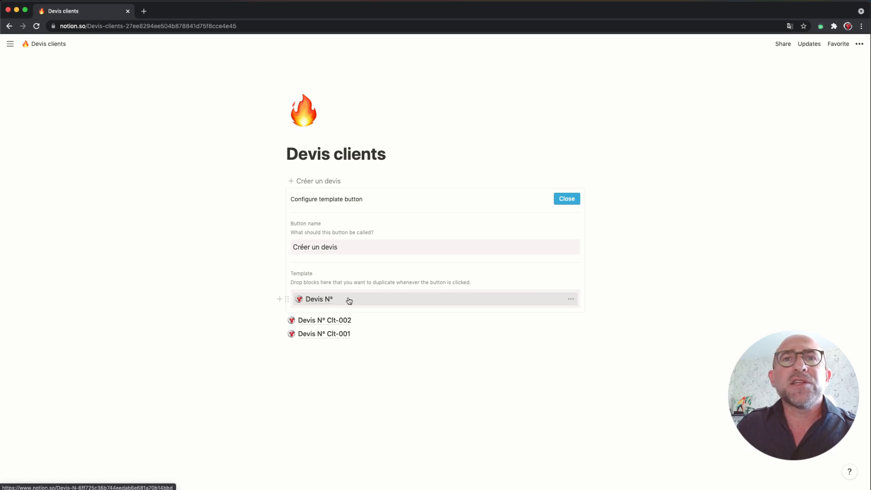
{"action": "left_click", "coordinate": [323, 301]}
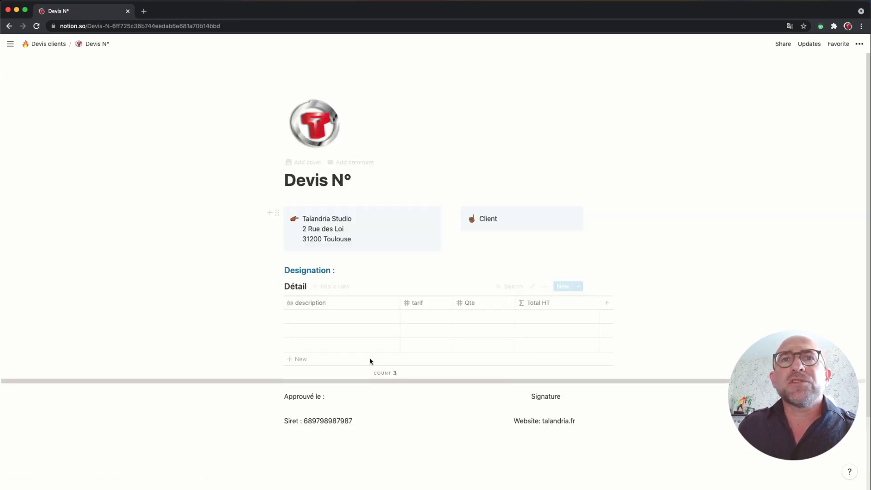
{"action": "scroll", "coordinate": [491, 290], "scroll_direction": "down", "scroll_amount": 3}
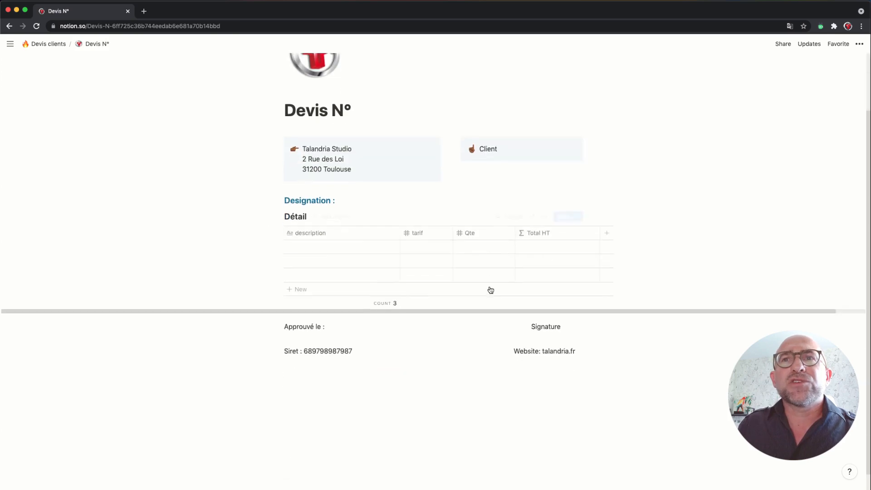
Step: Set the Total HT formula to prop("Qte")*prop("tarif")
{"action": "left_click", "coordinate": [558, 250]}
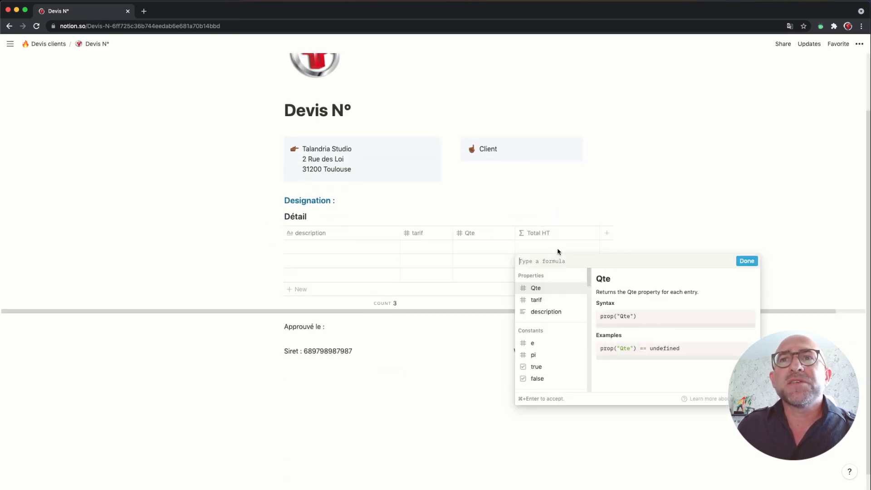
{"action": "left_click", "coordinate": [546, 291]}
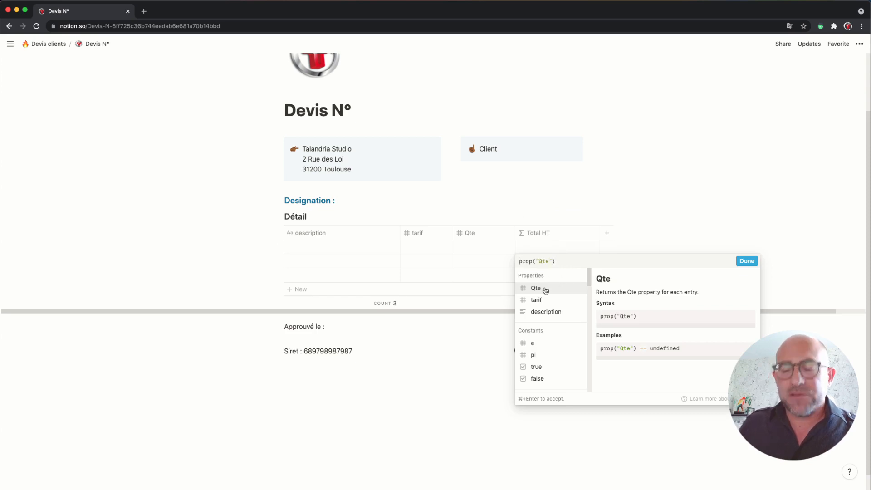
{"action": "type", "text": "*"}
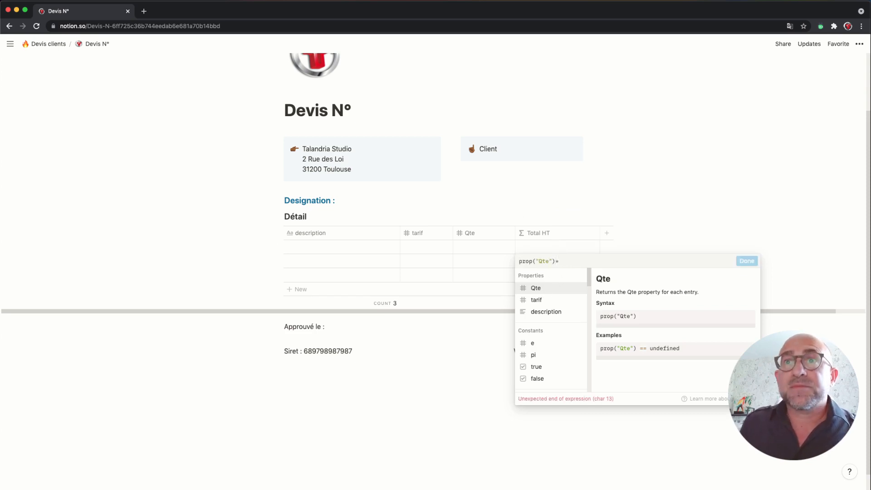
{"action": "left_click", "coordinate": [540, 301]}
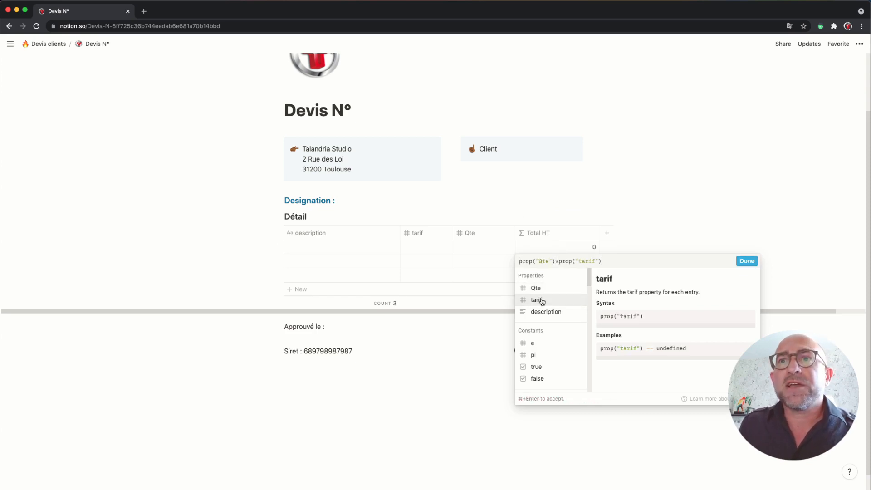
{"action": "left_click", "coordinate": [747, 261]}
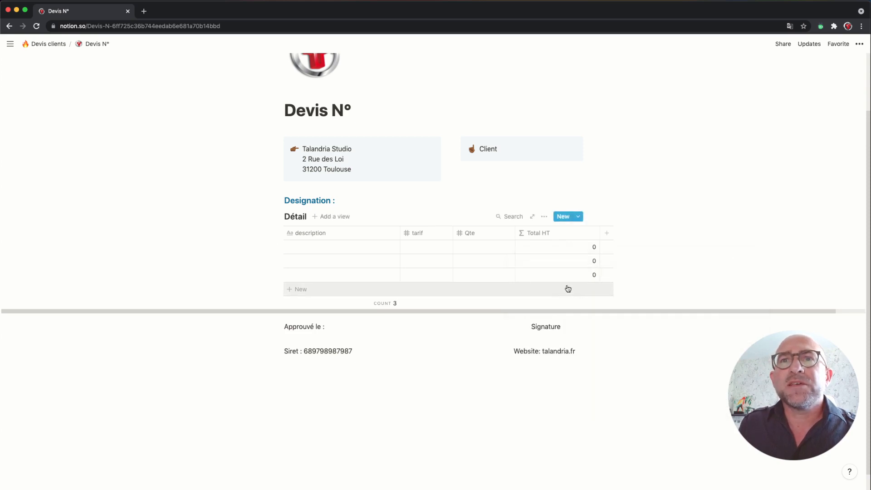
Step: Show a Sum total under Total HT and go back to Devis clients
{"action": "left_click", "coordinate": [565, 304]}
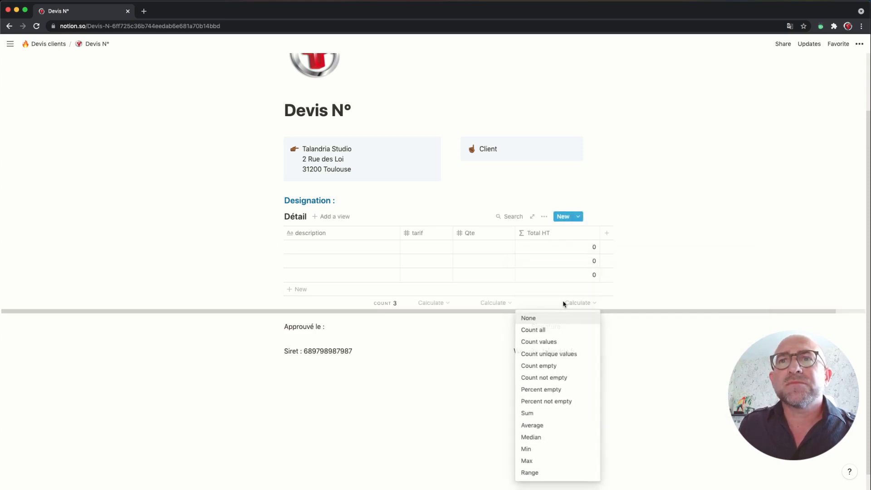
{"action": "left_click", "coordinate": [528, 413]}
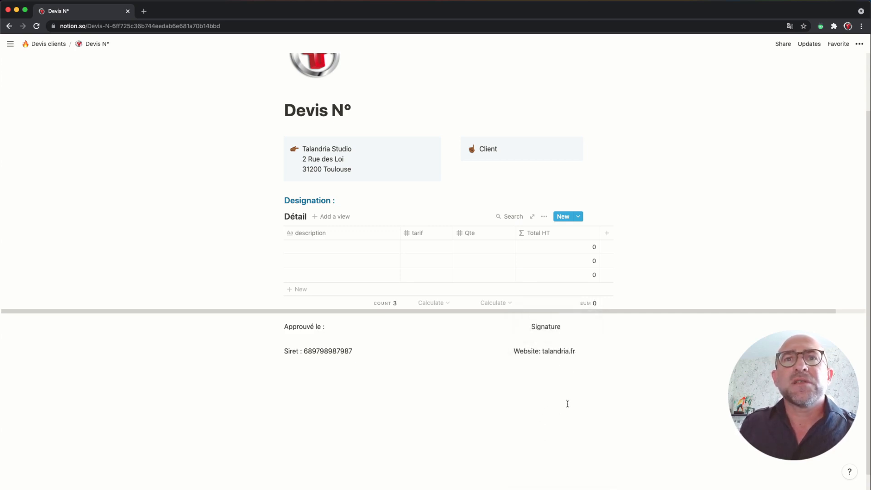
{"action": "scroll", "coordinate": [607, 308], "scroll_direction": "up", "scroll_amount": 3}
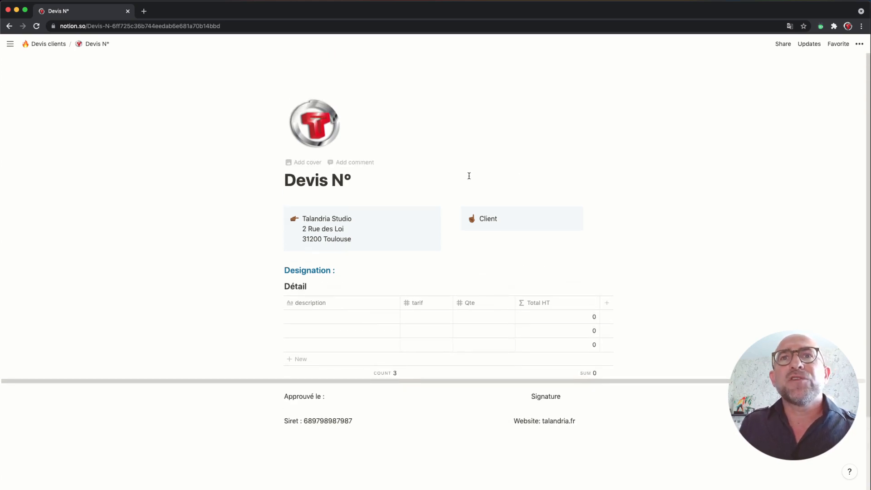
{"action": "left_click", "coordinate": [56, 44]}
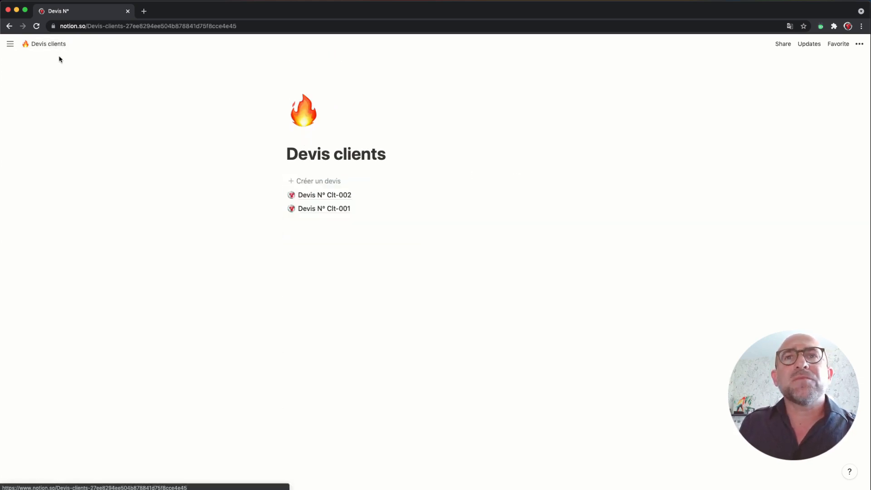